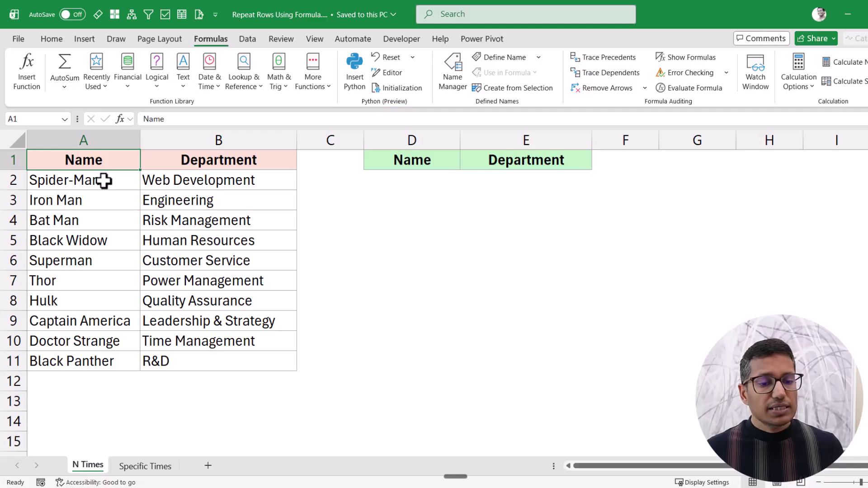
# Examine the name and department data on the N Times sheet and the Repeat # values on the Specific Times sheet.
pyautogui.moveTo(104, 181); pyautogui.dragTo(205, 358)
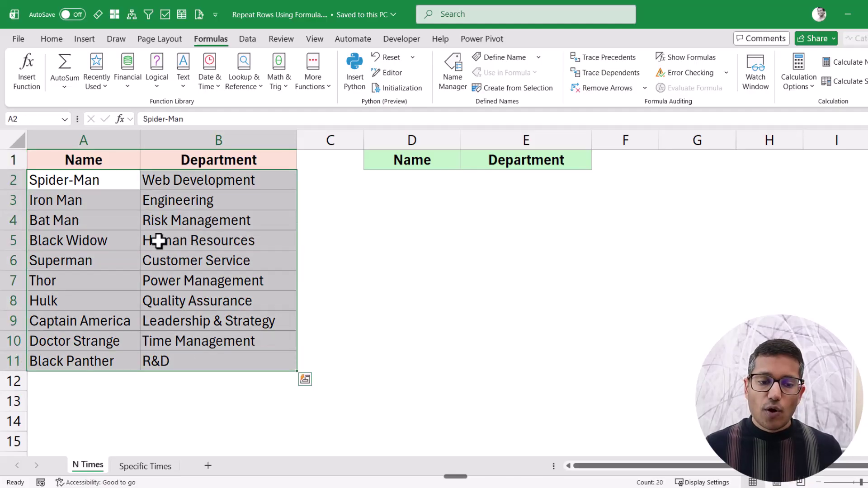
pyautogui.click(120, 184)
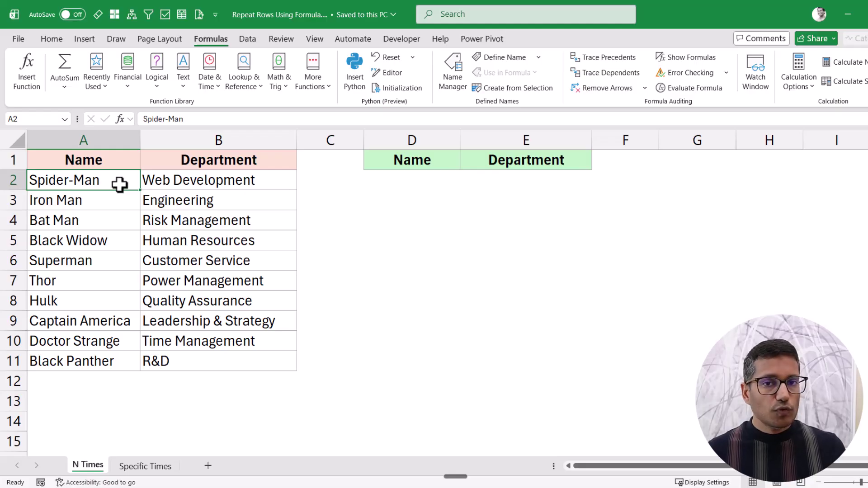
pyautogui.moveTo(118, 184); pyautogui.dragTo(160, 180)
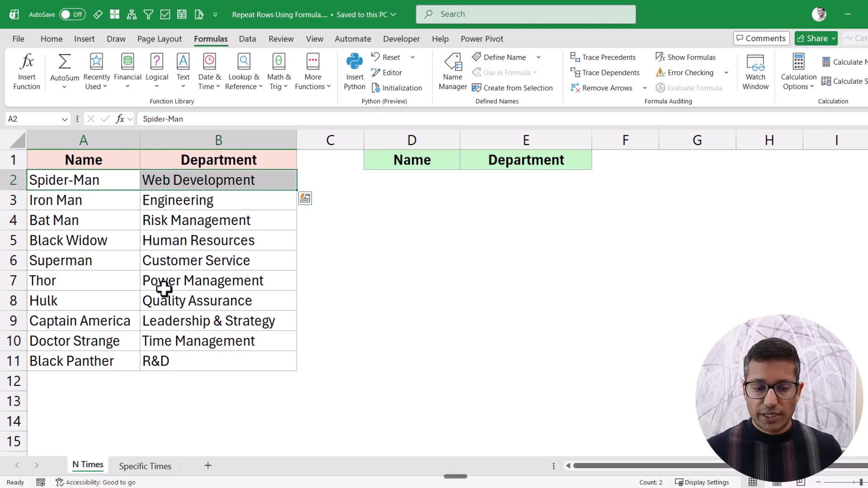
pyautogui.click(151, 470)
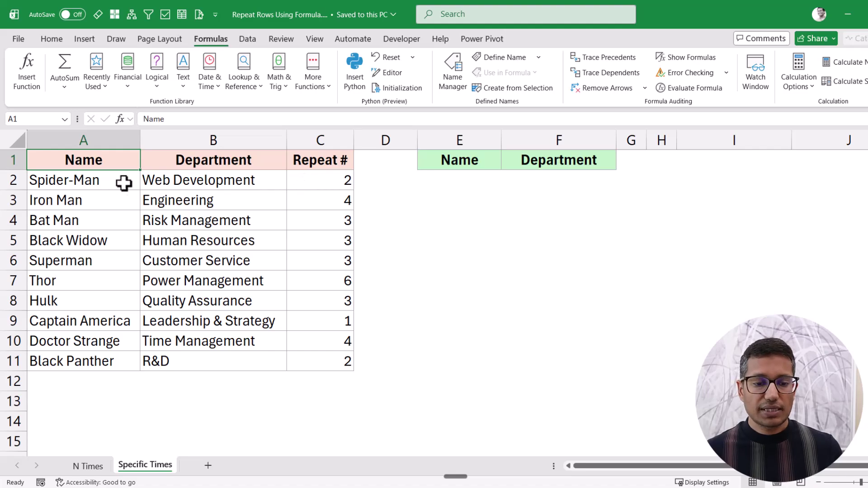
pyautogui.moveTo(103, 184); pyautogui.dragTo(183, 182)
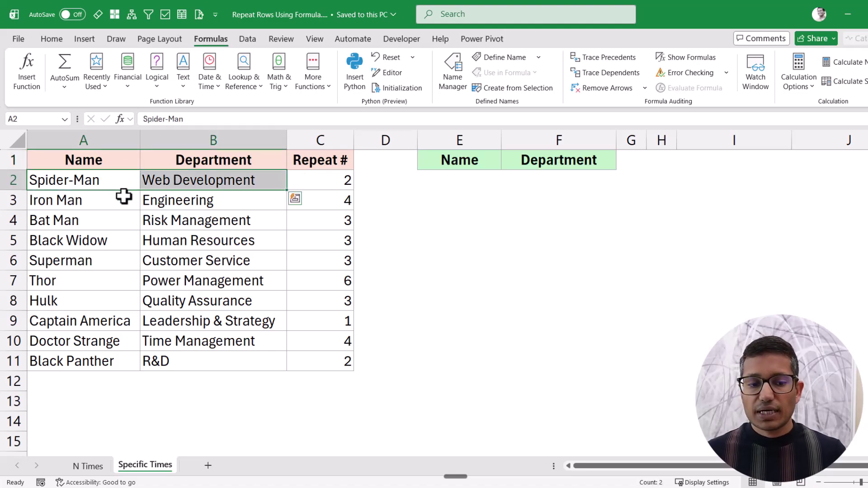
pyautogui.moveTo(122, 199); pyautogui.dragTo(174, 197)
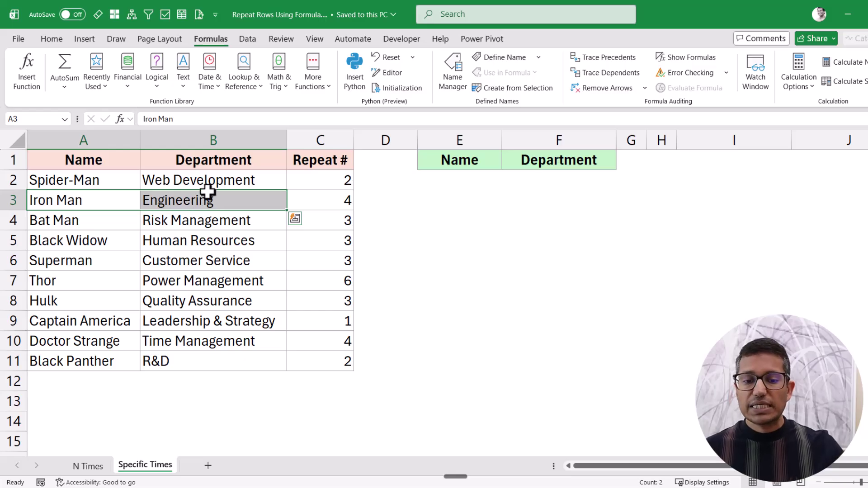
pyautogui.moveTo(296, 180); pyautogui.dragTo(330, 356)
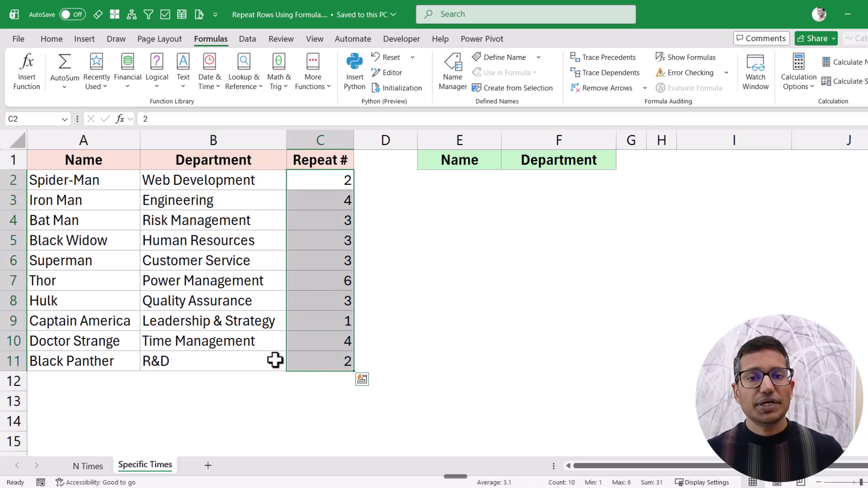
pyautogui.click(88, 466)
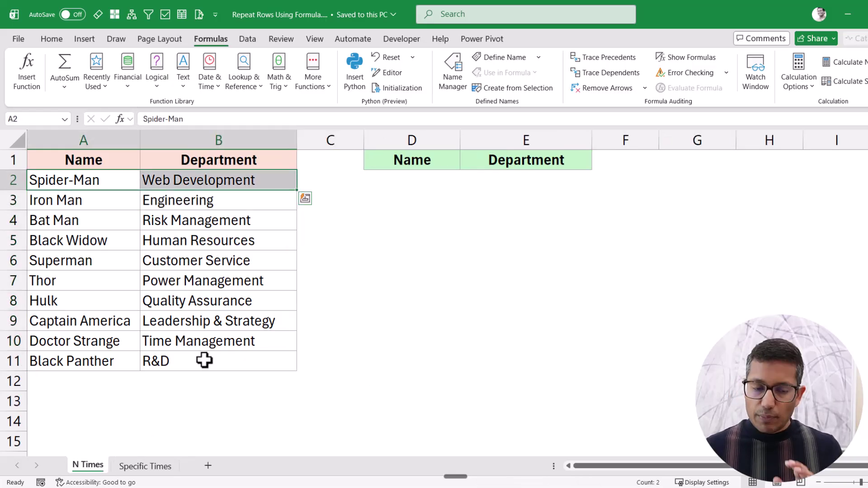
pyautogui.click(123, 181)
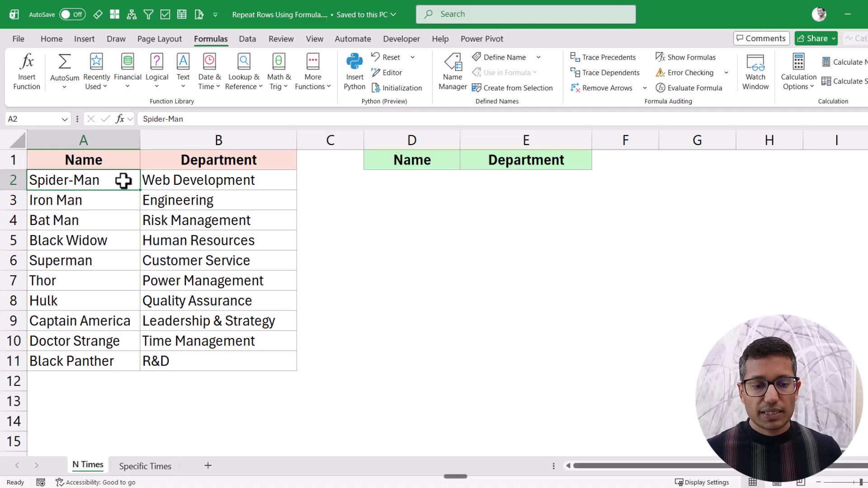
pyautogui.moveTo(122, 181); pyautogui.dragTo(179, 361)
# Enter =INDEX(A2:B11,1,1) in cell D2 of the N Times sheet.
pyautogui.click(402, 181)
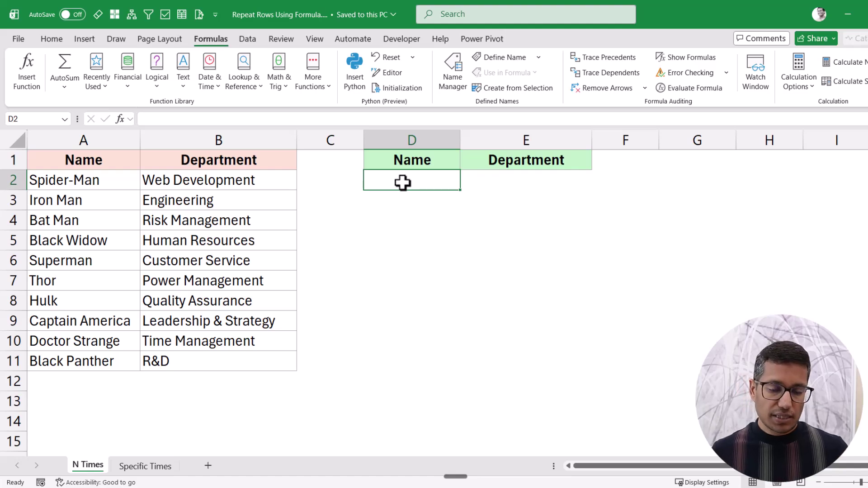
pyautogui.write('=ind')
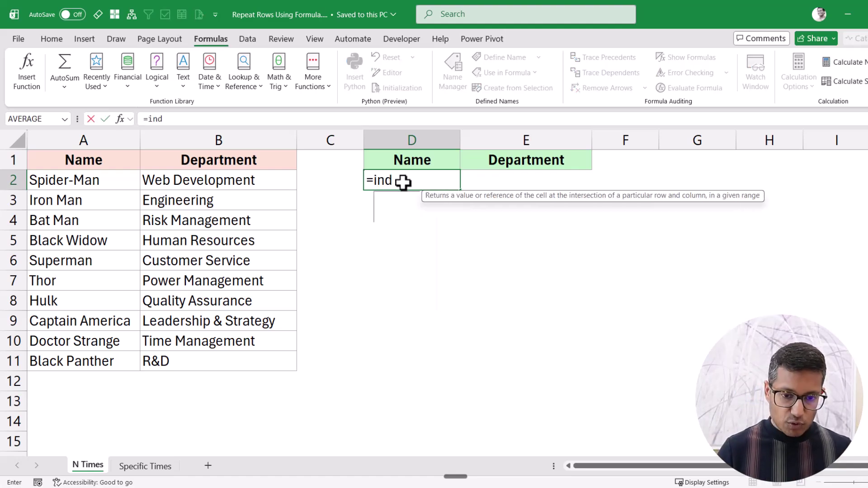
pyautogui.press('Tab')
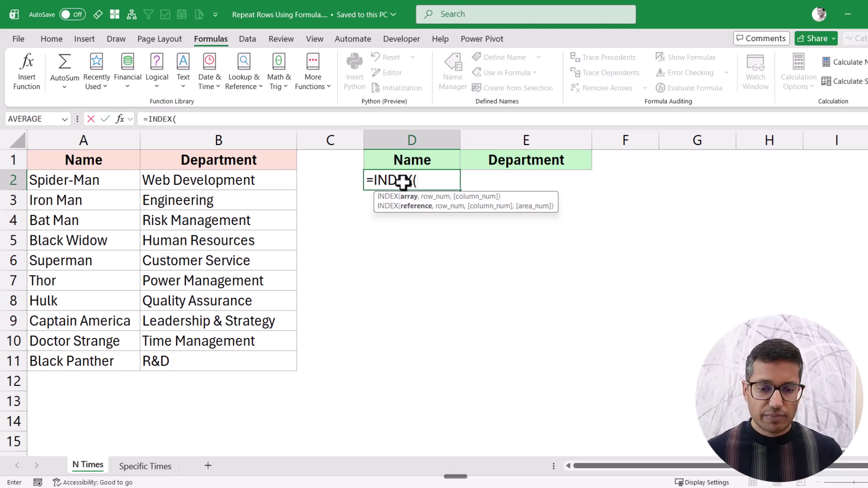
pyautogui.moveTo(126, 183); pyautogui.dragTo(180, 359)
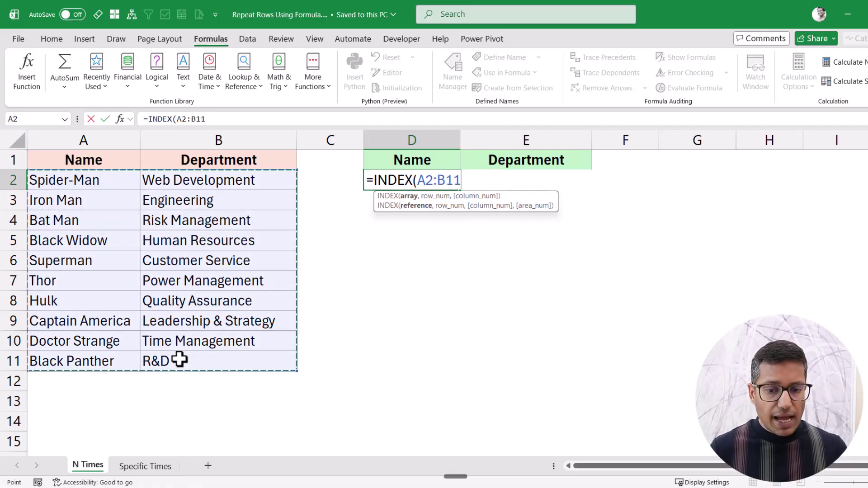
pyautogui.write(',')
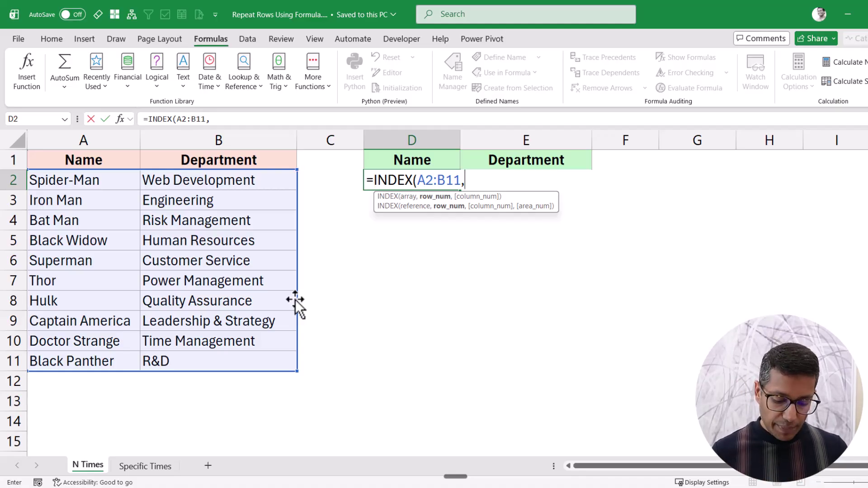
pyautogui.write('1,1)')
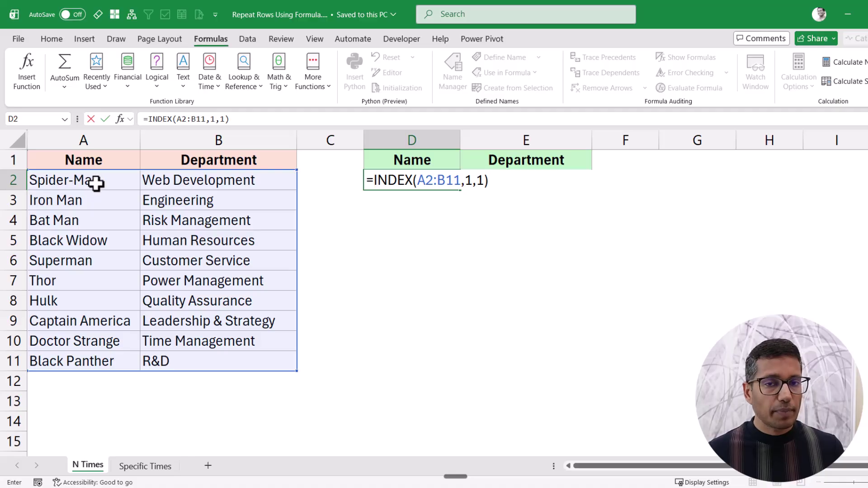
pyautogui.press('Return')
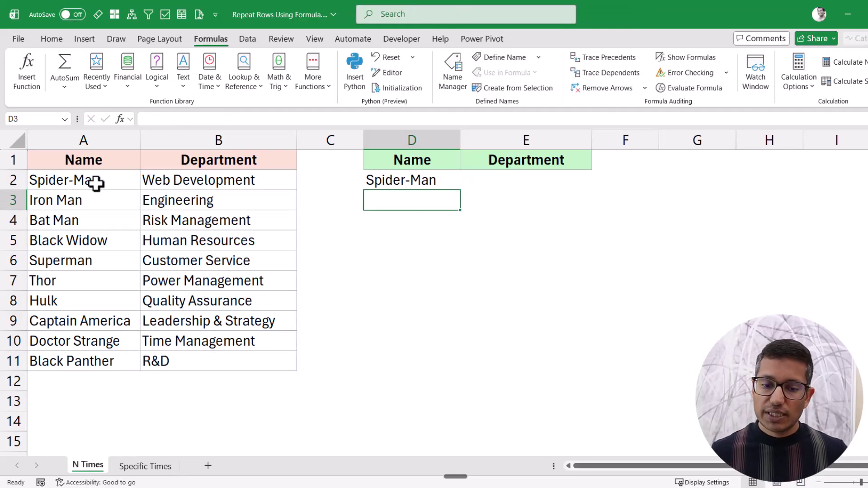
pyautogui.press('Up')
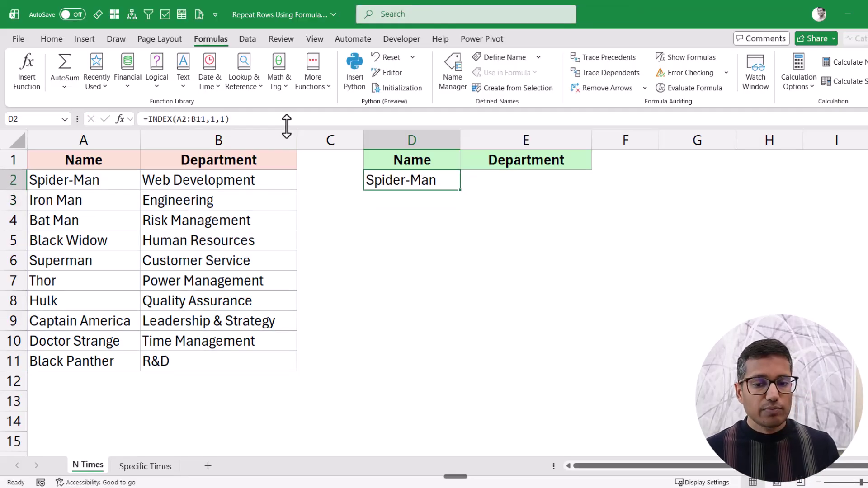
# Replace the column number in D2's INDEX formula with a SEQUENCE function whose rows argument is COLUMNS of A2:B11.
pyautogui.doubleClick(427, 175)
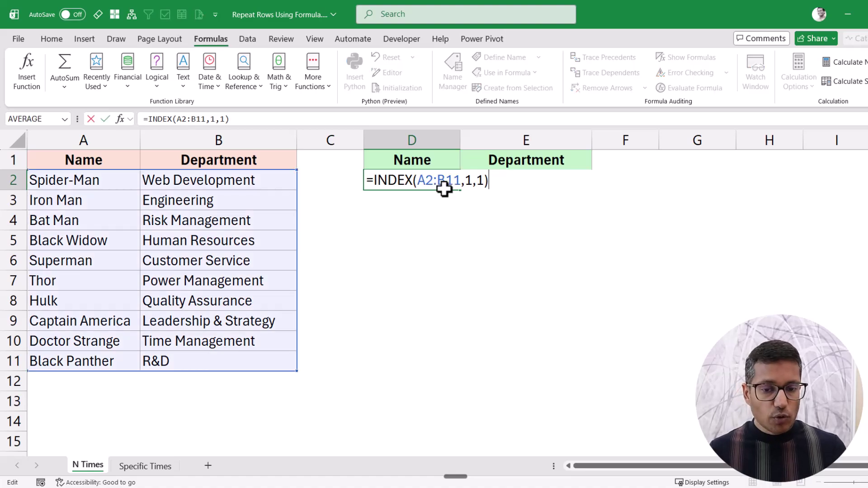
pyautogui.doubleClick(481, 180)
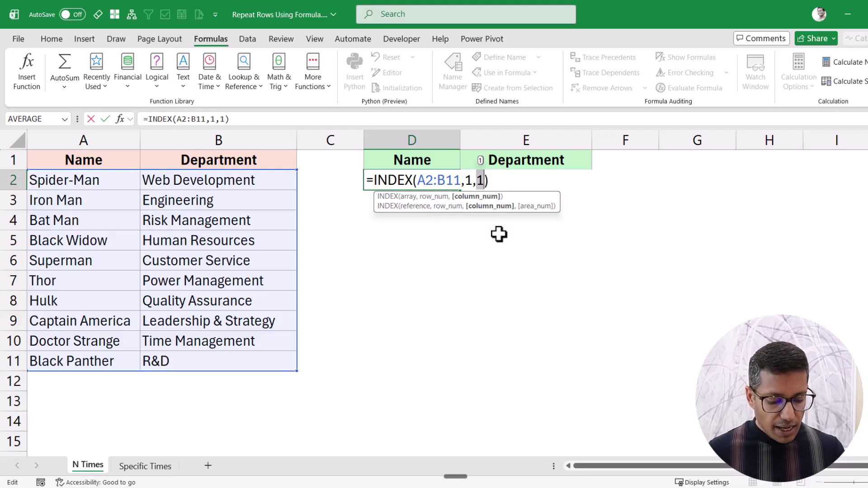
pyautogui.write('SEQ')
pyautogui.press('Tab')
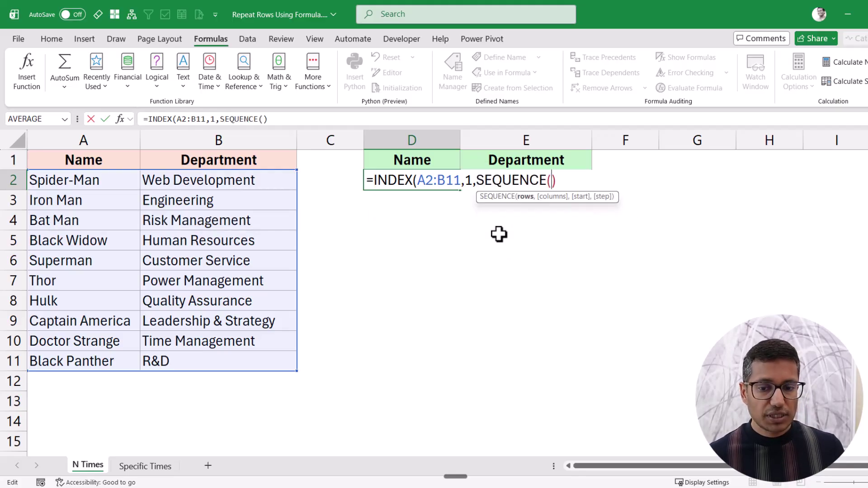
pyautogui.write('column')
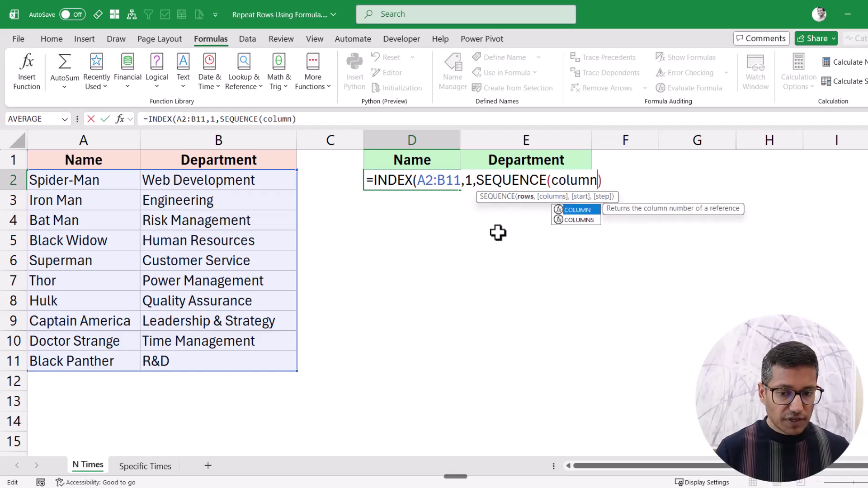
pyautogui.press('Tab')
pyautogui.press('BackSpace')
pyautogui.write('S')
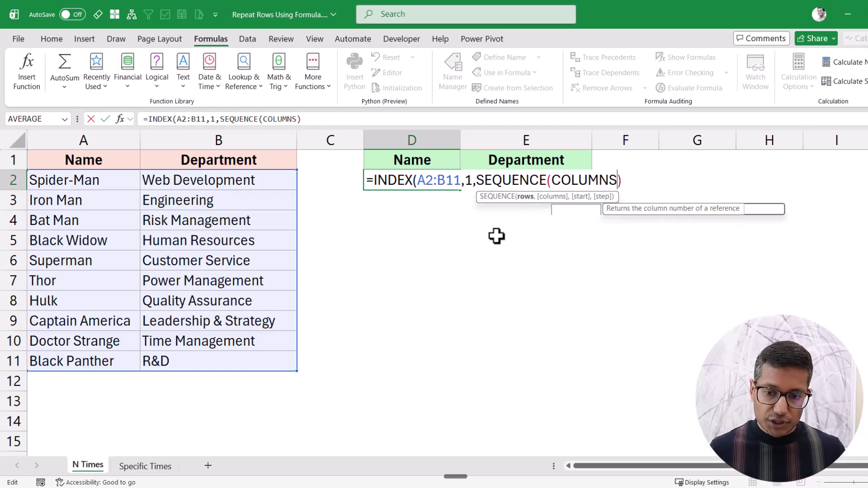
pyautogui.write('(')
pyautogui.moveTo(120, 180); pyautogui.dragTo(186, 357)
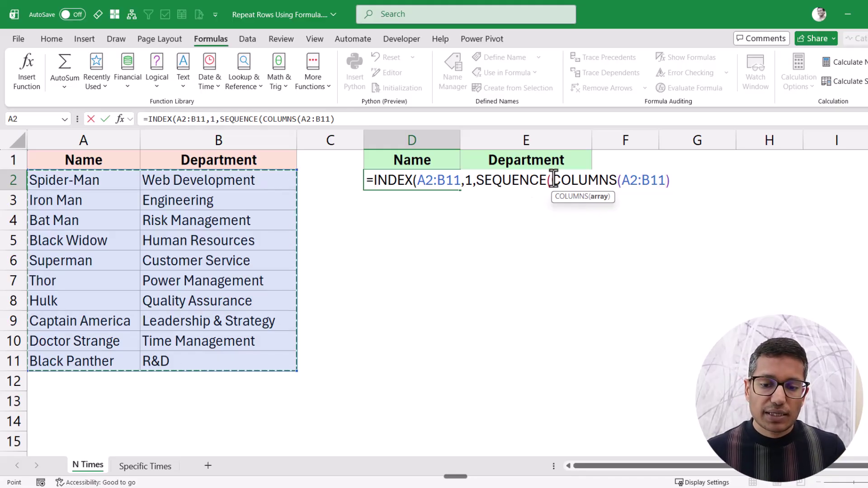
# Preview the COLUMNS argument, close the parentheses of D2's formula and commit it as =INDEX(A2:B11,1,SEQUENCE(COLUMNS(A2:B11))), accepting the suggested correction.
pyautogui.moveTo(552, 180); pyautogui.dragTo(694, 180)
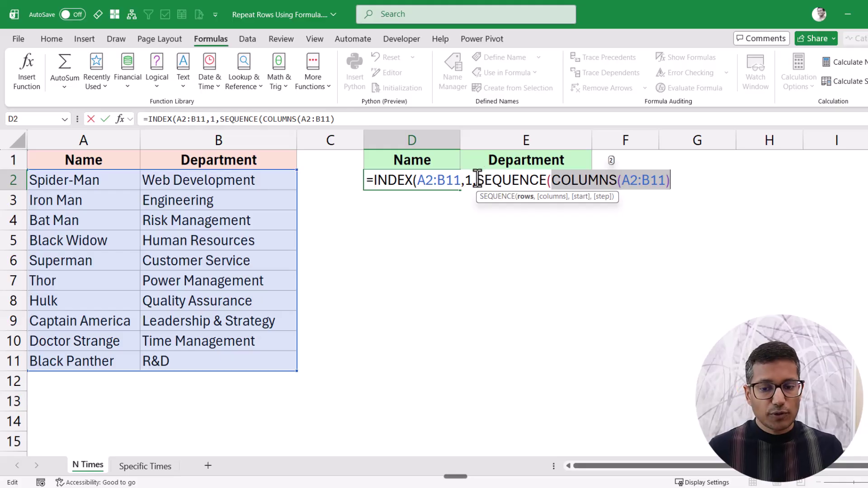
pyautogui.click(673, 181)
pyautogui.write(')')
pyautogui.press('Return')
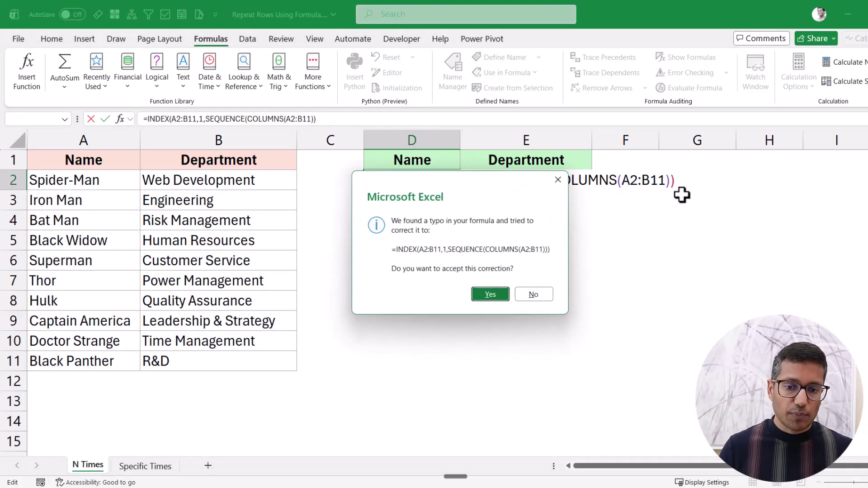
pyautogui.press('Return')
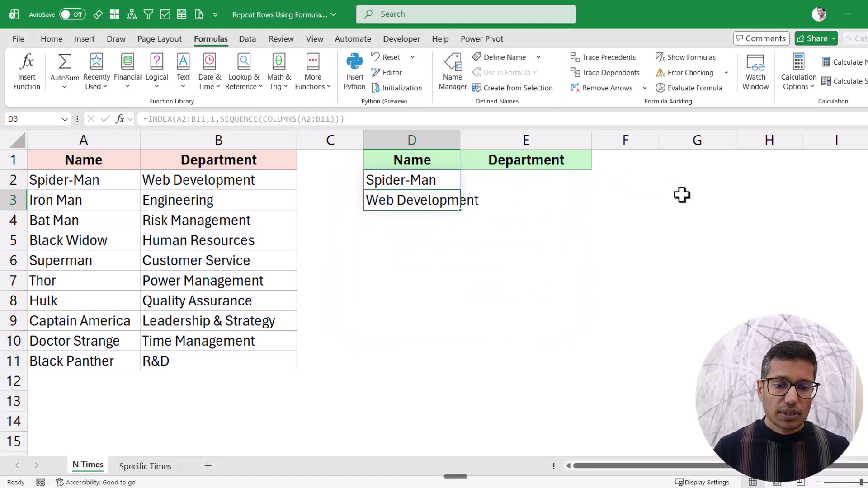
pyautogui.click(411, 183)
pyautogui.click(417, 202)
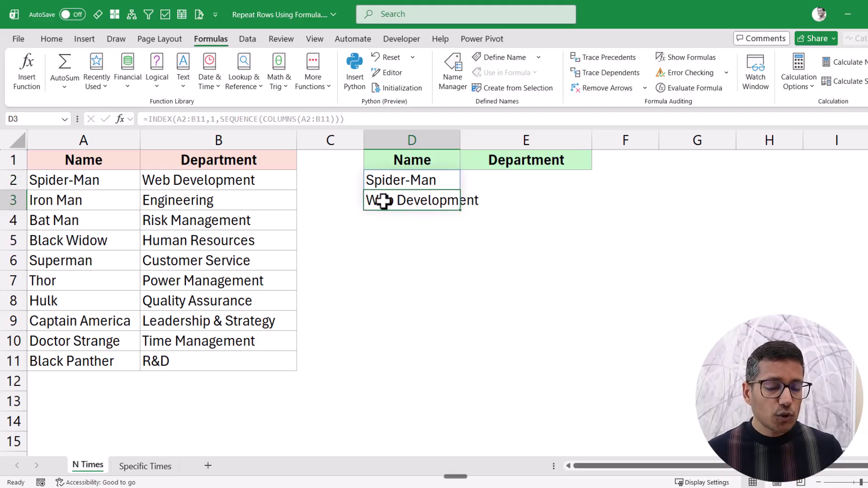
# Insert 1 as the SEQUENCE rows argument in D2, making the formula =INDEX(A2:B11,1,SEQUENCE(1,COLUMNS(A2:B11))).
pyautogui.click(399, 184)
pyautogui.doubleClick(399, 185)
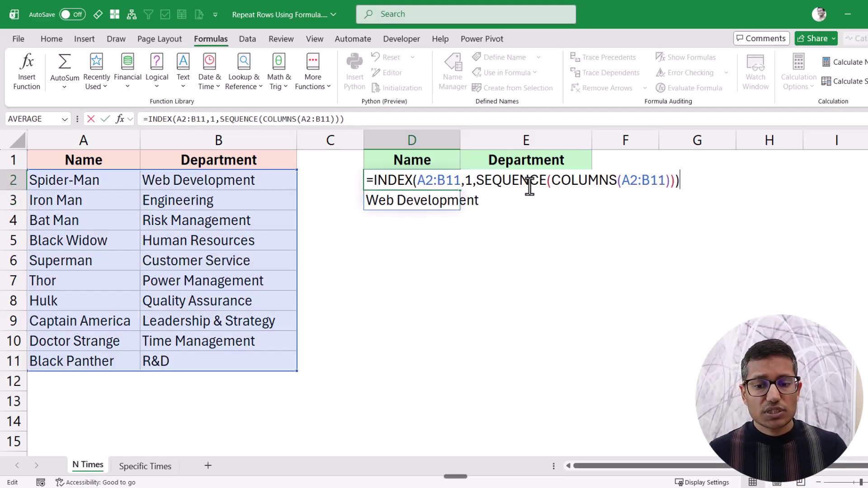
pyautogui.click(552, 183)
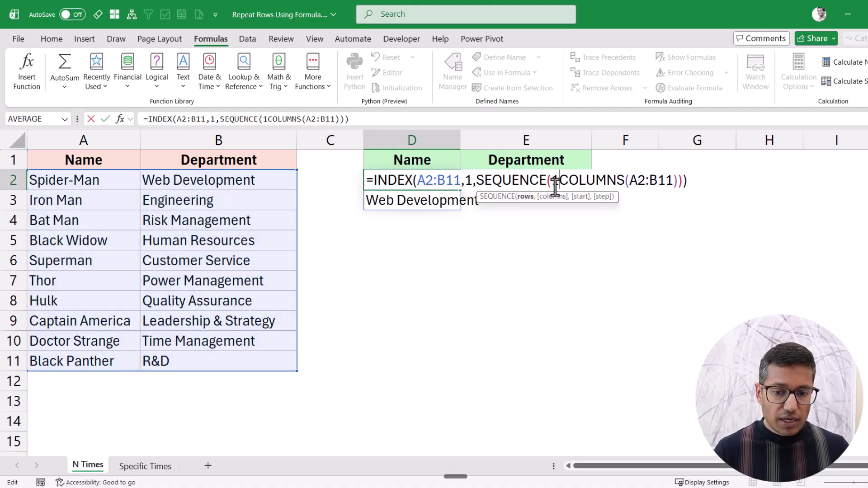
pyautogui.write('1,')
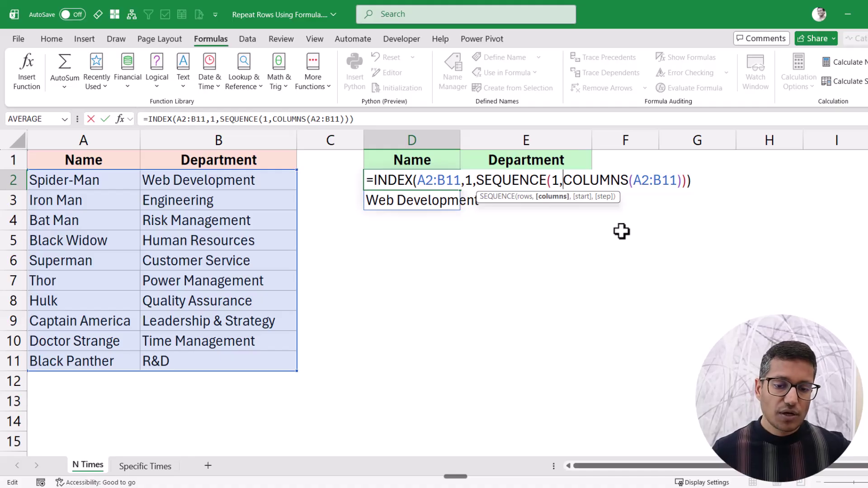
pyautogui.press('Return')
pyautogui.moveTo(436, 178); pyautogui.dragTo(484, 180)
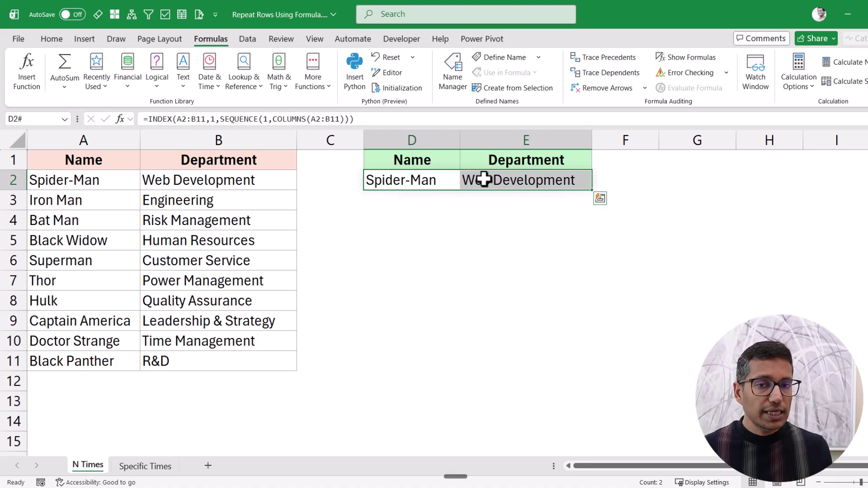
pyautogui.doubleClick(407, 180)
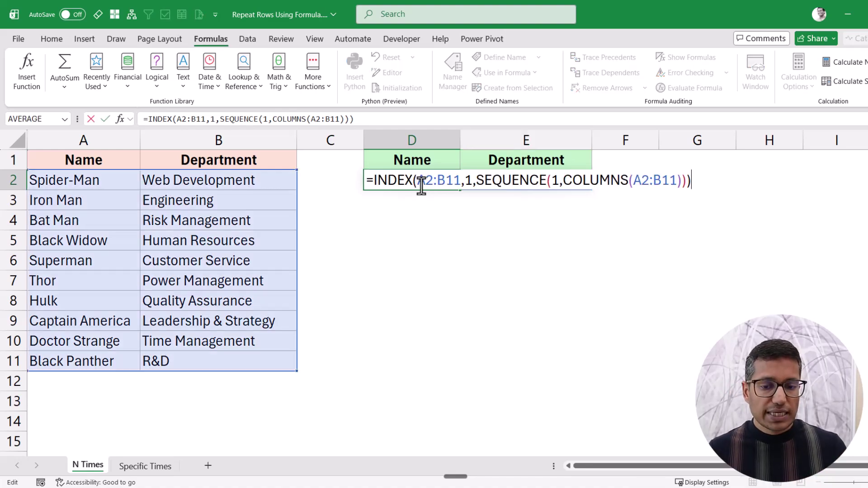
pyautogui.click(469, 180)
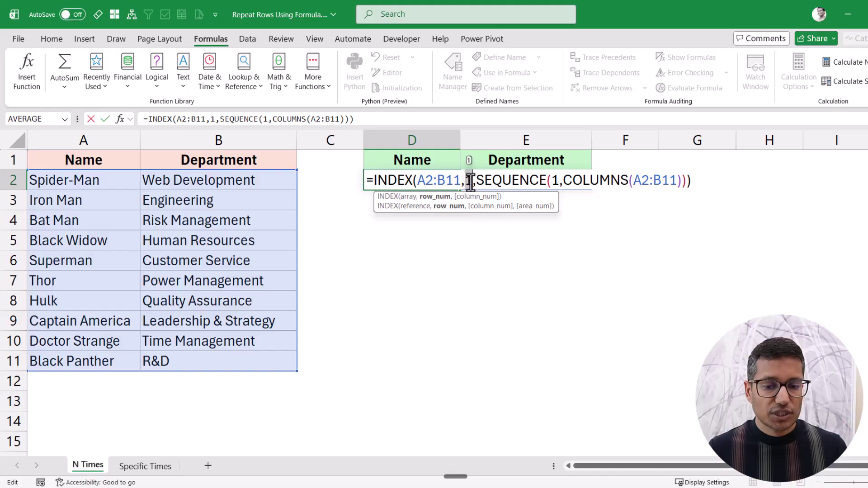
pyautogui.doubleClick(468, 180)
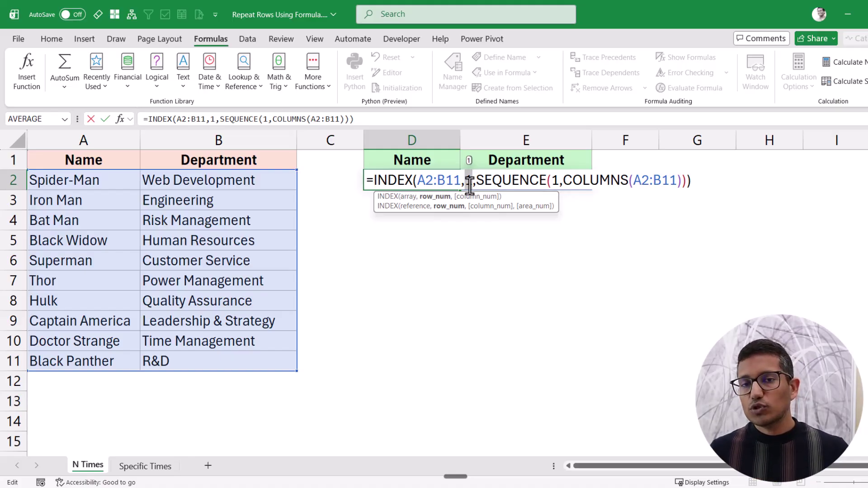
pyautogui.hotkey('ctrl', 'Return')
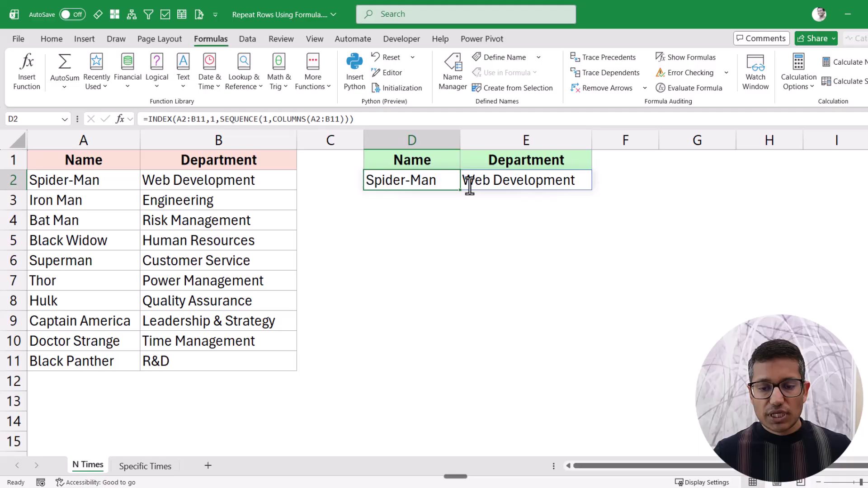
# Enter the sample row-number pattern 1, 1, 1, 2, 2, 2 down cells F2:F7.
pyautogui.click(629, 181)
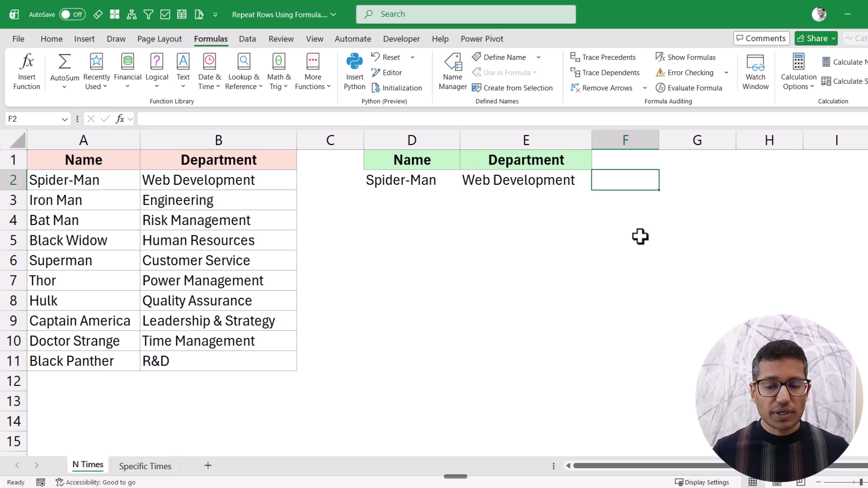
pyautogui.write('1')
pyautogui.press('Return')
pyautogui.write('1')
pyautogui.press('Return')
pyautogui.write('1')
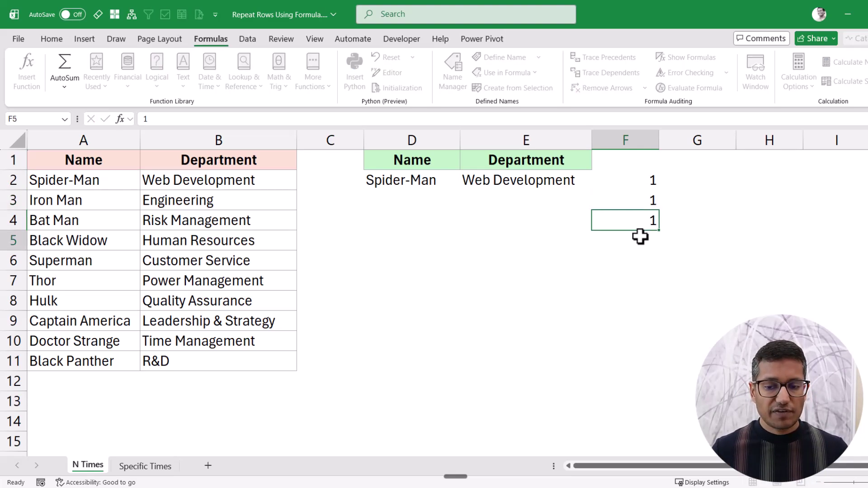
pyautogui.press('Return')
pyautogui.write('2')
pyautogui.press('Return')
pyautogui.write('2')
pyautogui.press('Return')
pyautogui.write('2')
pyautogui.press('Return')
# Clear the sample numbers from cells F2:F7.
pyautogui.press('Up')
pyautogui.press('Up')
pyautogui.press('Up')
pyautogui.press('Up')
pyautogui.press('Up')
pyautogui.press('Up')
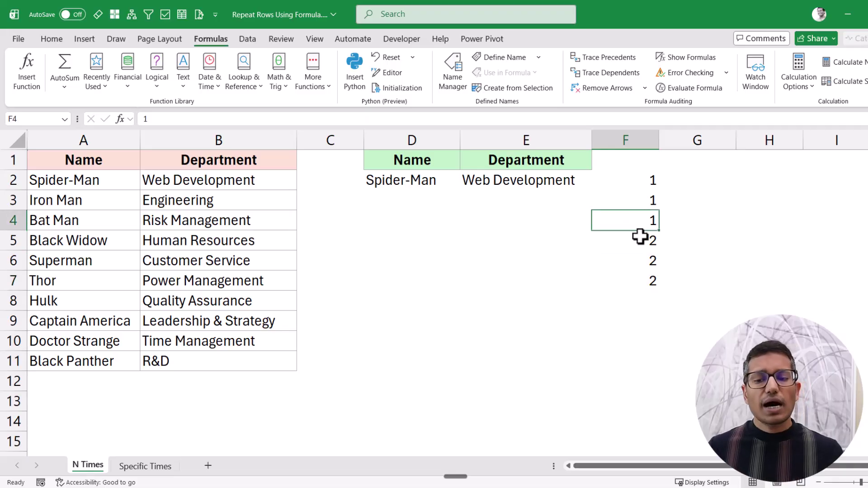
pyautogui.hotkey('ctrl', 'shift', 'Down')
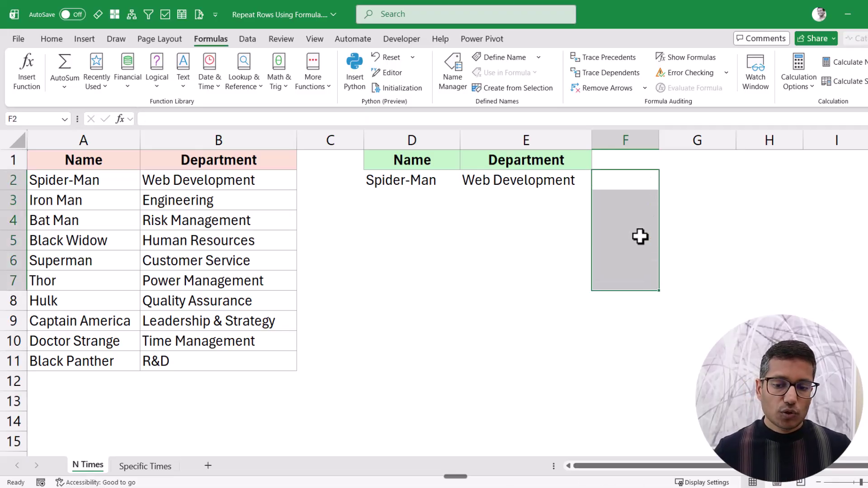
pyautogui.press('Delete')
# Enter =SEQUENCE(ROWS(A2:B11)*3) in cell F2, previewing the ROWS part before multiplying it by 3.
pyautogui.write('=se')
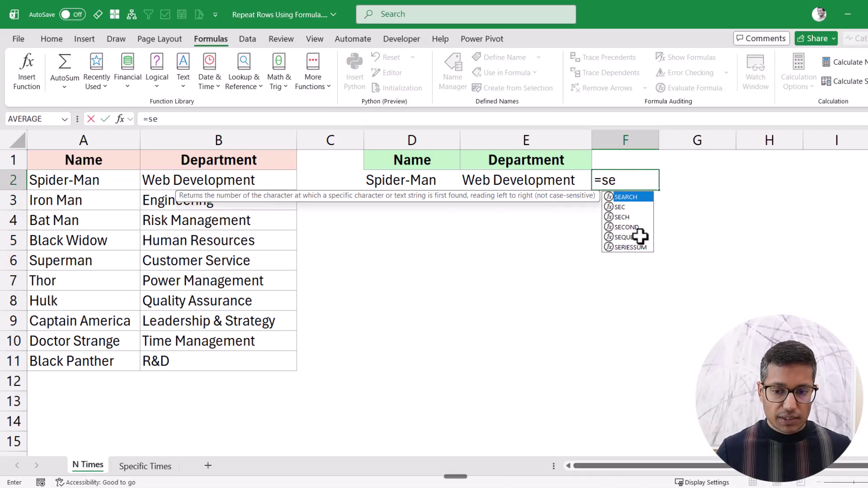
pyautogui.write('q')
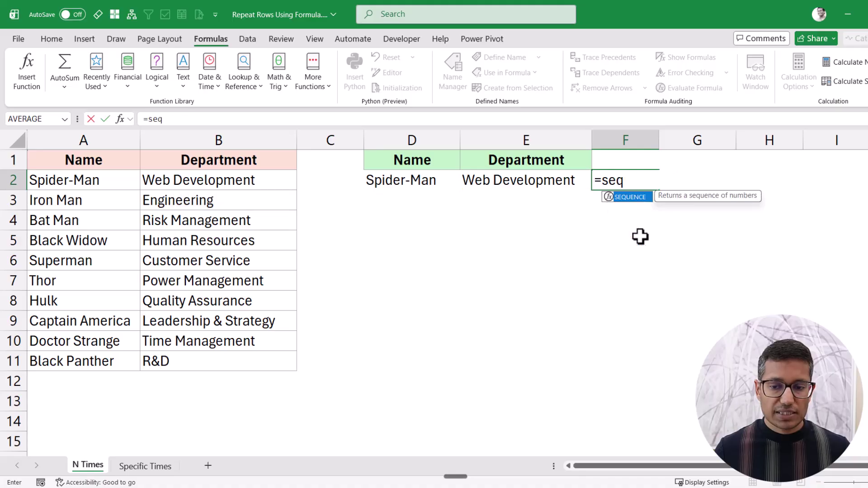
pyautogui.press('Tab')
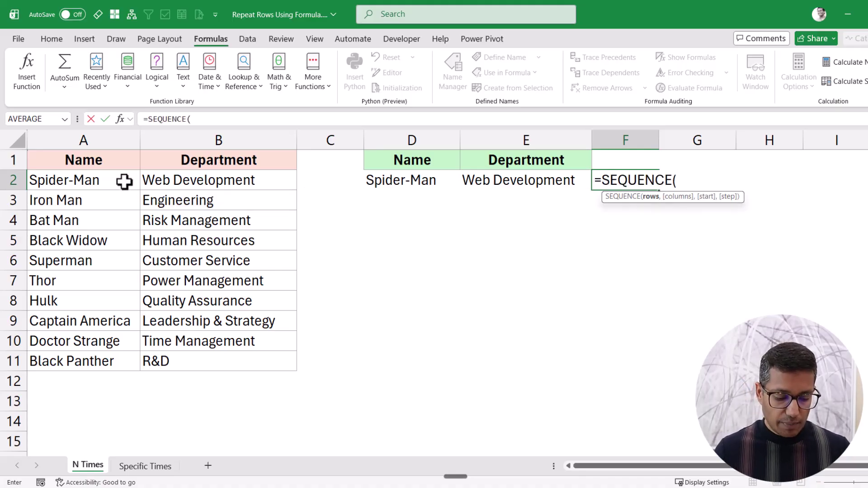
pyautogui.write('ROWS(')
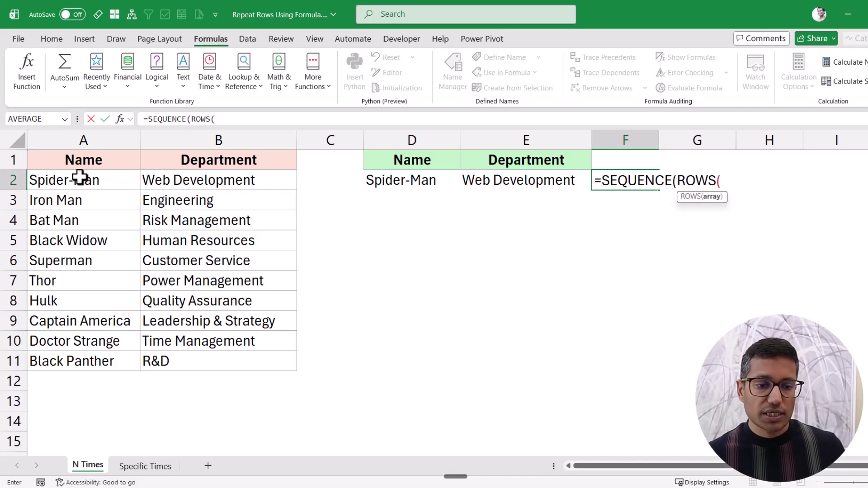
pyautogui.moveTo(79, 179); pyautogui.dragTo(218, 357)
pyautogui.write(')')
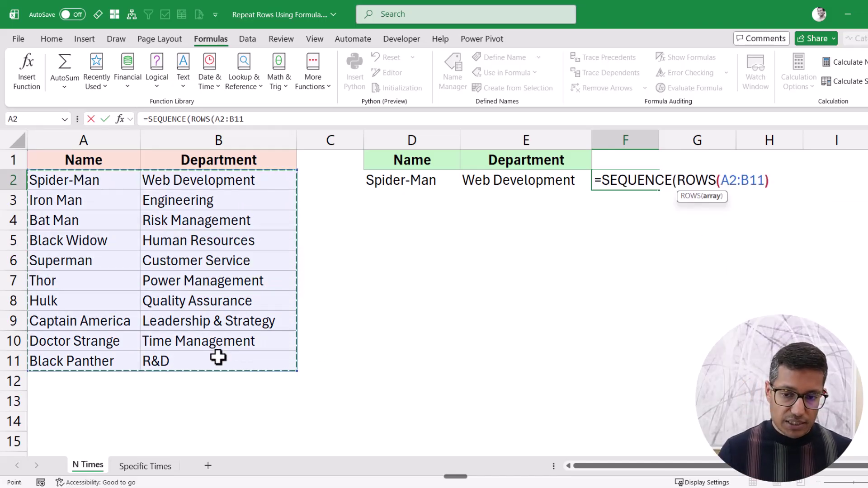
pyautogui.moveTo(676, 180); pyautogui.dragTo(770, 180)
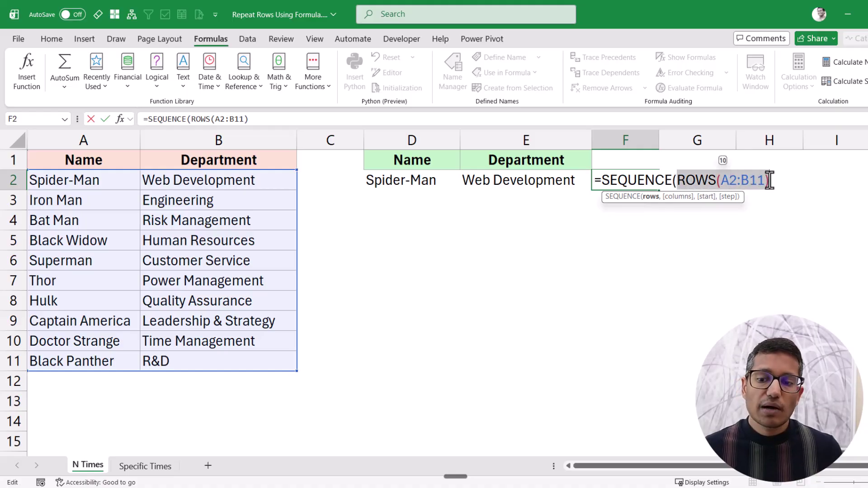
pyautogui.click(769, 180)
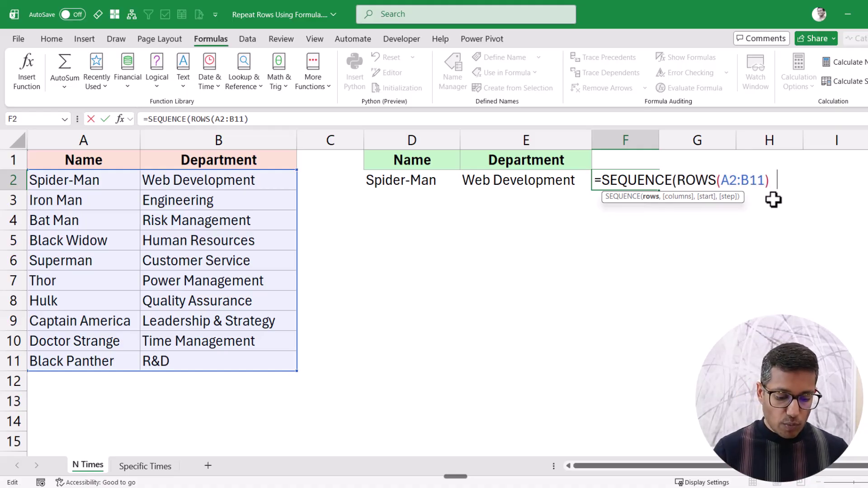
pyautogui.write('*3)')
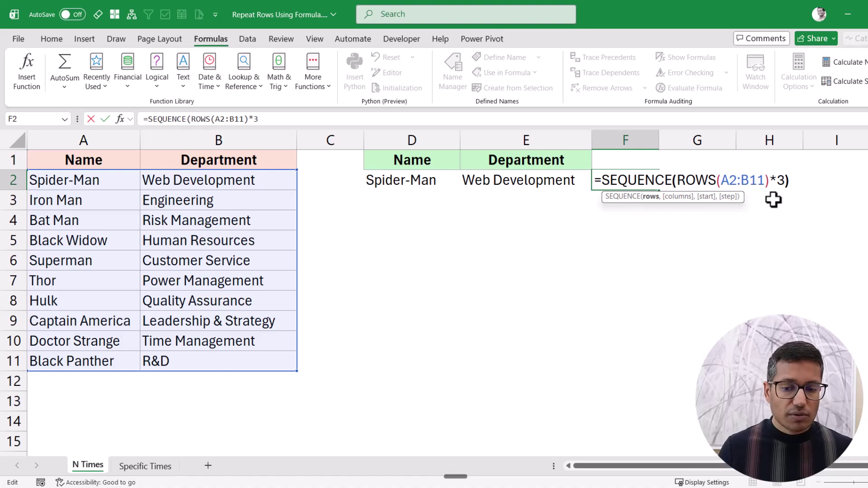
pyautogui.press('Return')
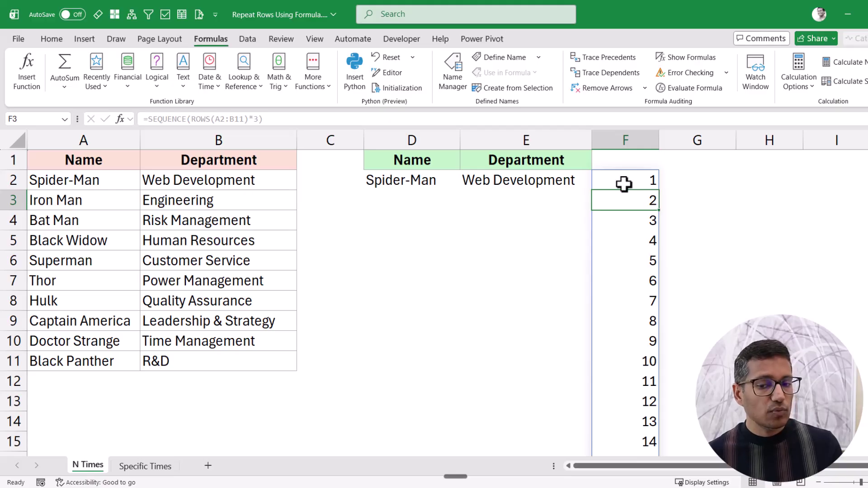
# Review the first groups of three numbers in column F and divide F2's SEQUENCE by 3, making =SEQUENCE(ROWS(A2:B11)*3)/3.
pyautogui.moveTo(623, 181); pyautogui.dragTo(624, 215)
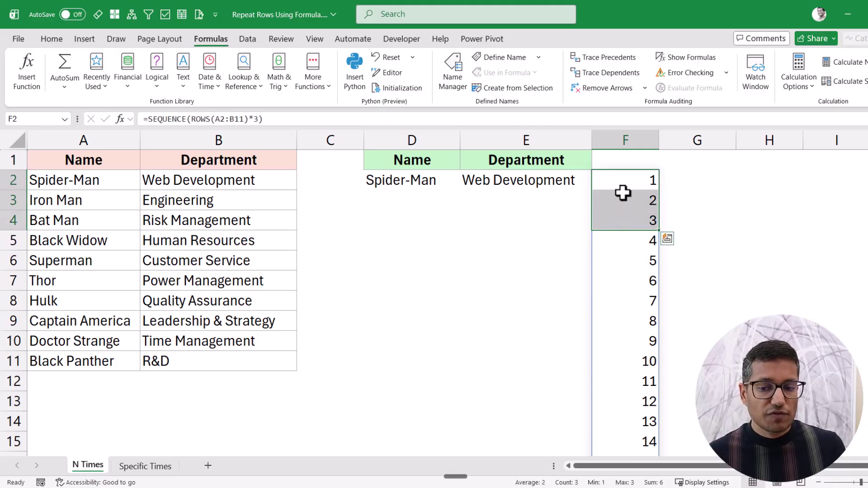
pyautogui.moveTo(623, 184); pyautogui.dragTo(616, 283)
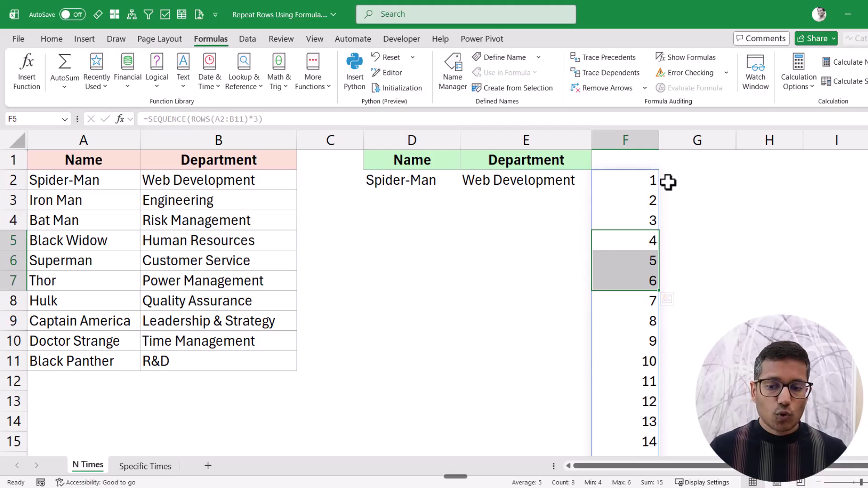
pyautogui.click(661, 187)
pyautogui.press('F2')
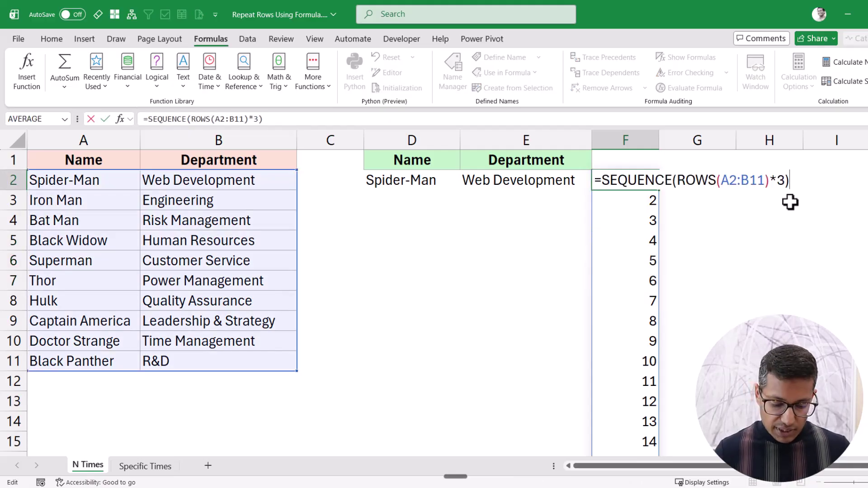
pyautogui.write('/3')
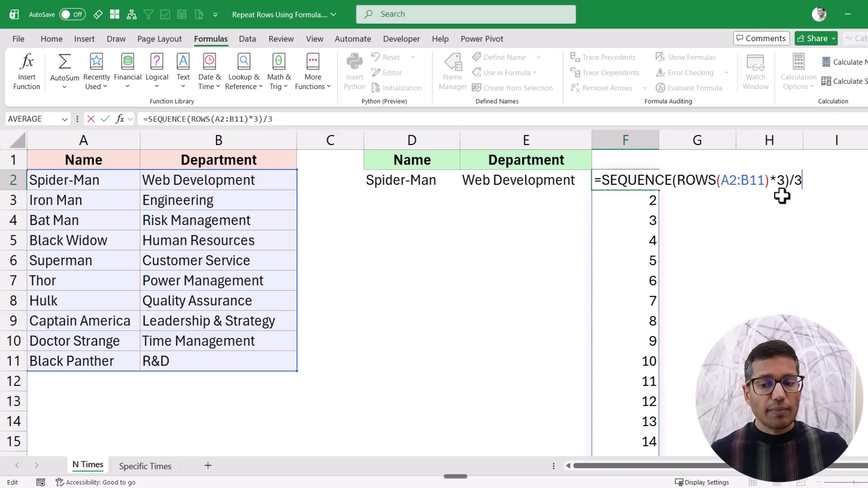
pyautogui.hotkey('ctrl', 'Return')
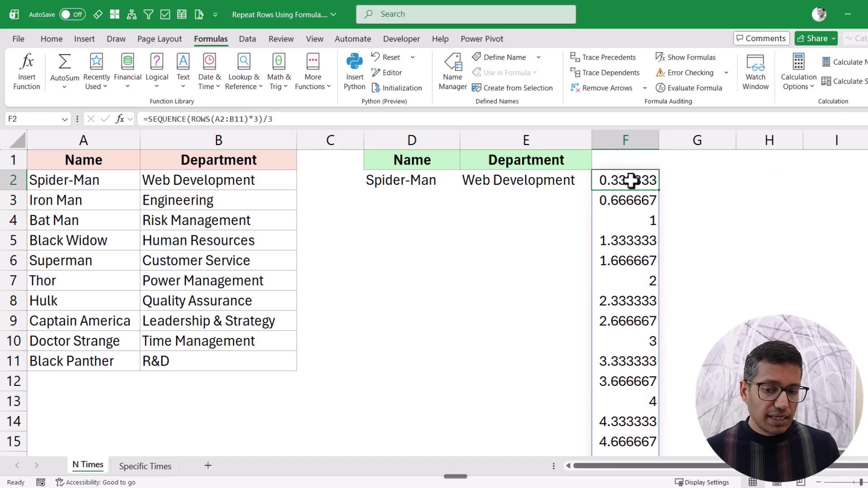
# Wrap F2's formula in CEILING.MATH with a significance of 1, making =CEILING.MATH(SEQUENCE(ROWS(A2:B11)*3)/3,1).
pyautogui.moveTo(631, 180); pyautogui.dragTo(622, 274)
pyautogui.click(624, 239)
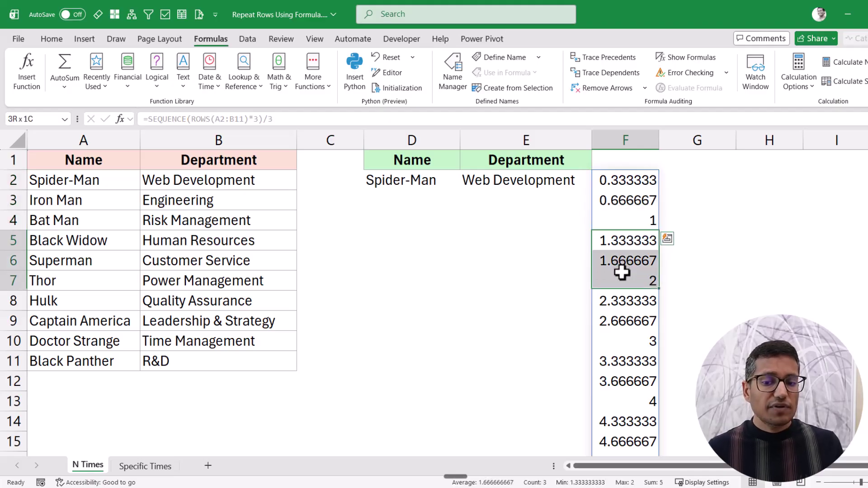
pyautogui.doubleClick(608, 180)
pyautogui.click(602, 181)
pyautogui.write('CEI')
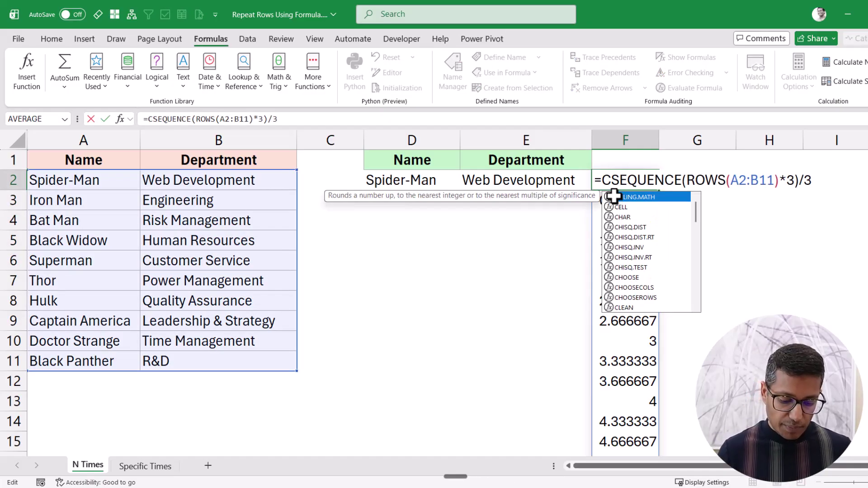
pyautogui.doubleClick(613, 196)
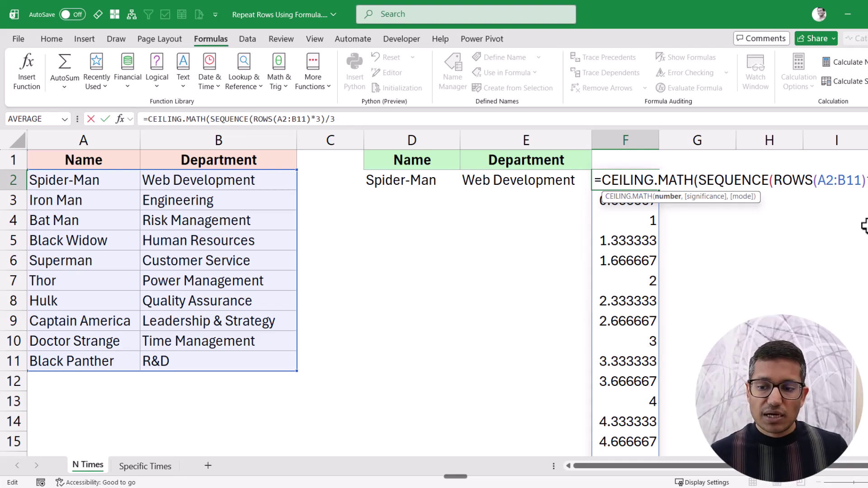
pyautogui.write(',1')
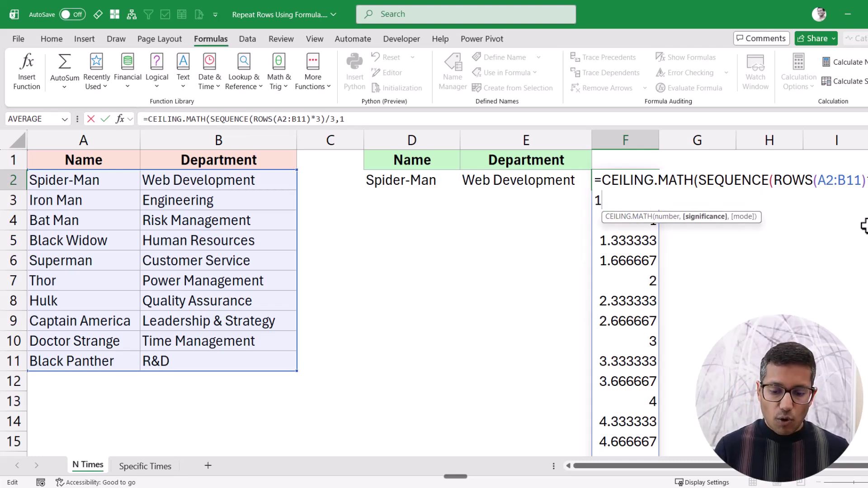
pyautogui.write(')')
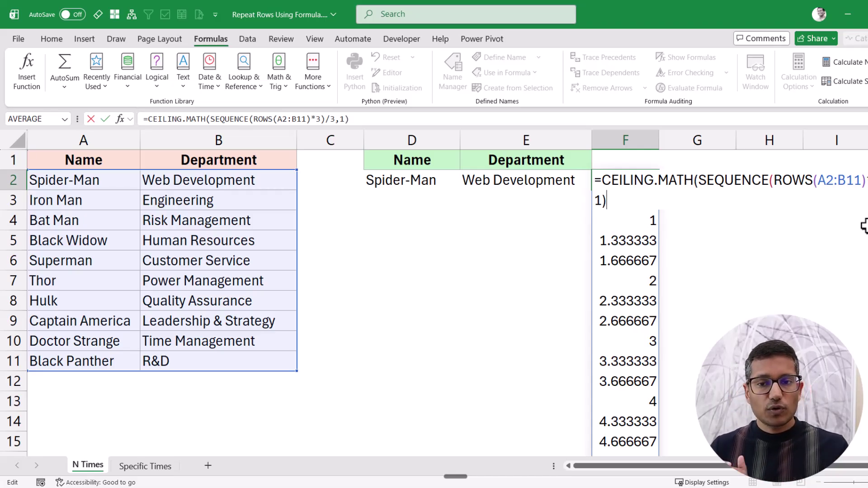
pyautogui.hotkey('ctrl', 'Return')
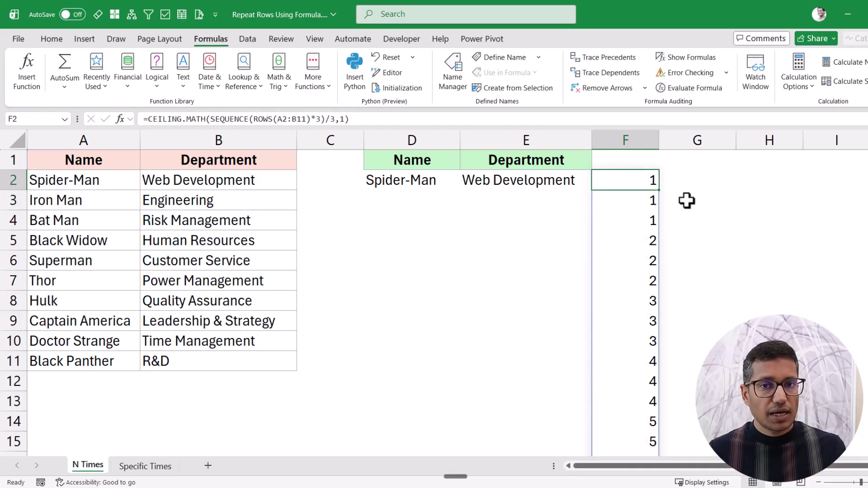
# Copy the CEILING.MATH expression from F2 and paste it over the row number 1 in D2's INDEX formula.
pyautogui.press('F2')
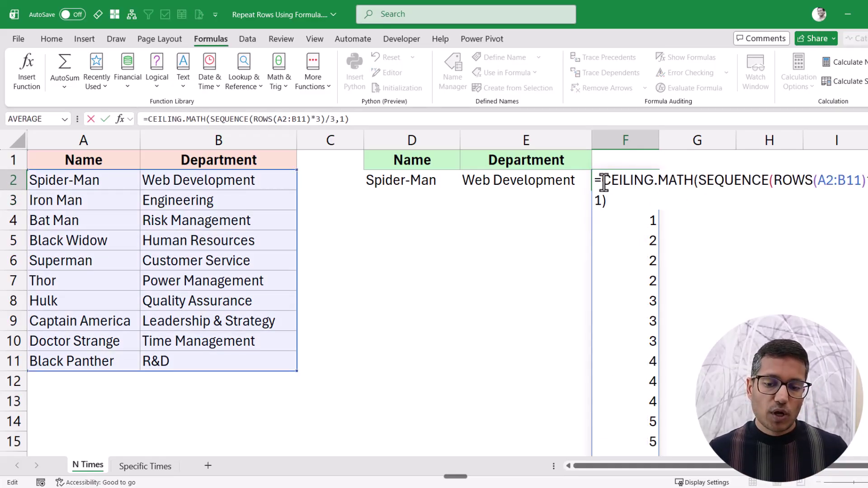
pyautogui.moveTo(596, 180); pyautogui.dragTo(616, 198)
pyautogui.hotkey('ctrl', 'c')
pyautogui.press('Escape')
pyautogui.doubleClick(416, 182)
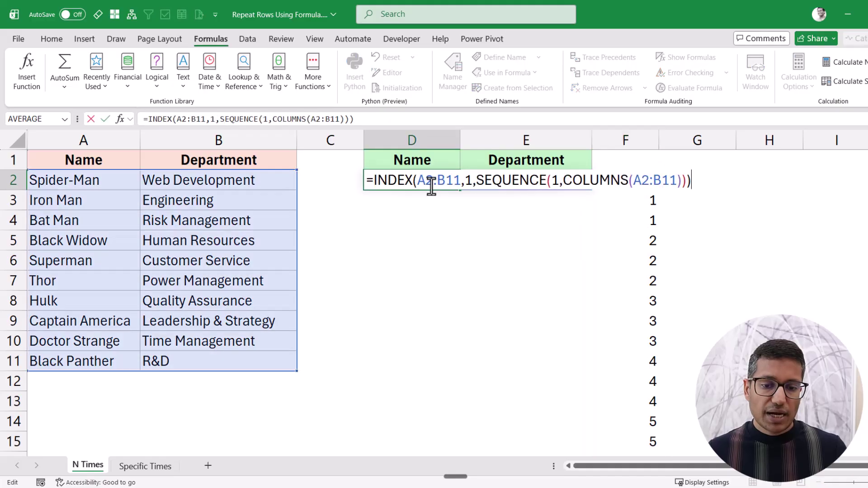
pyautogui.doubleClick(468, 180)
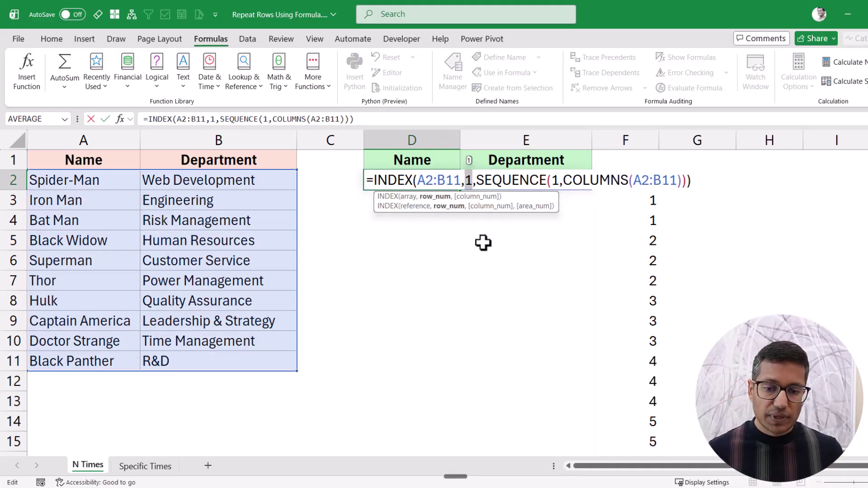
pyautogui.hotkey('ctrl', 'v')
pyautogui.press('Return')
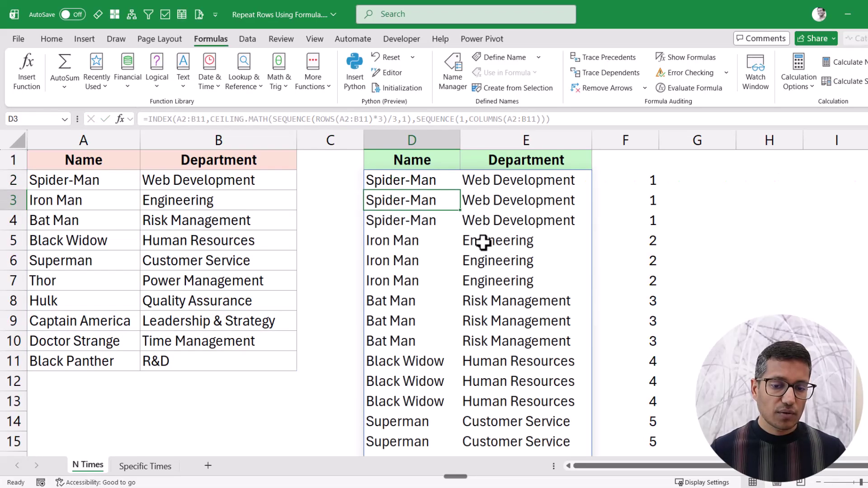
# Delete the helper formula from cell F2 and return to cell D2.
pyautogui.press('Up')
pyautogui.press('Right')
pyautogui.press('Right')
pyautogui.press('Delete')
pyautogui.press('Left')
pyautogui.press('Left')
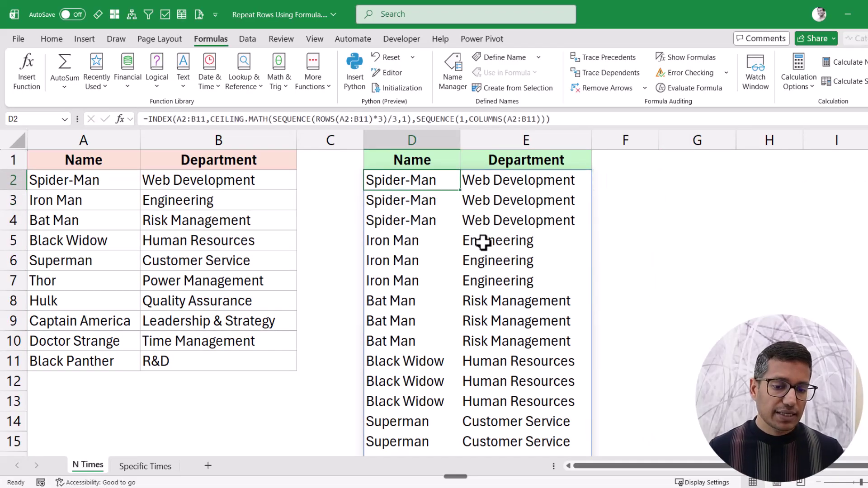
# Review the repeated names in column D and change both the multiplier and the divisor in D2's CEILING.MATH argument to 5.
pyautogui.click(396, 242)
pyautogui.moveTo(396, 256); pyautogui.dragTo(388, 336)
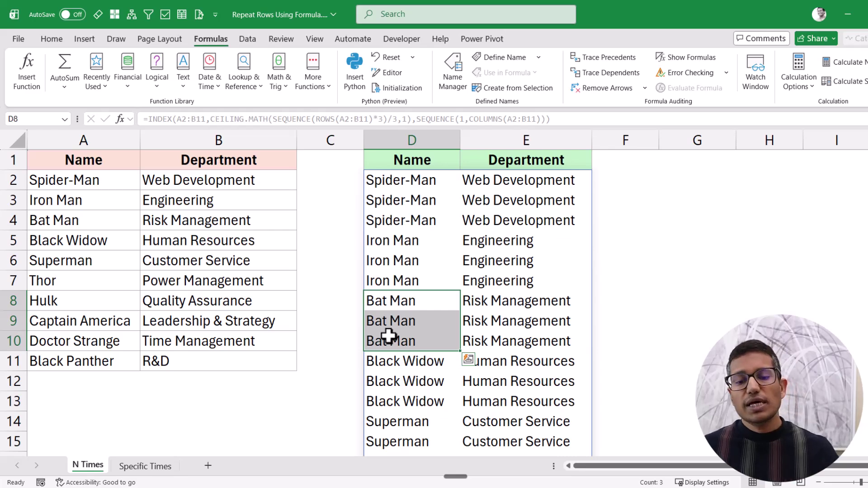
pyautogui.doubleClick(391, 182)
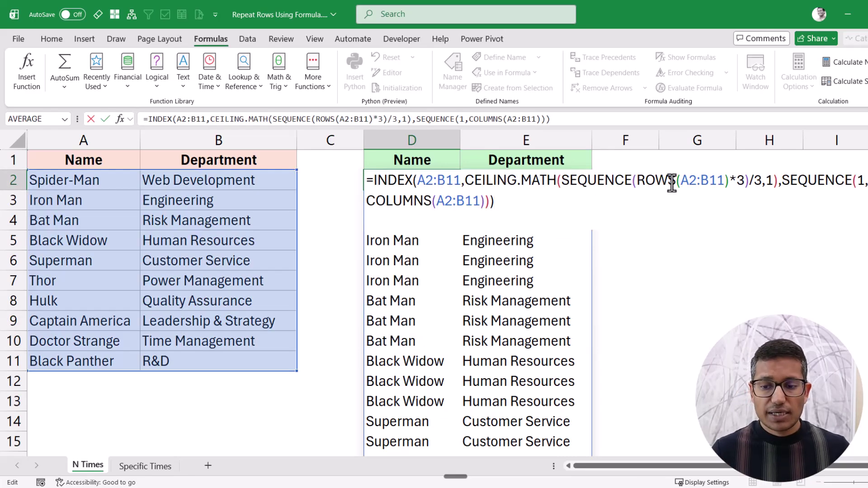
pyautogui.doubleClick(742, 181)
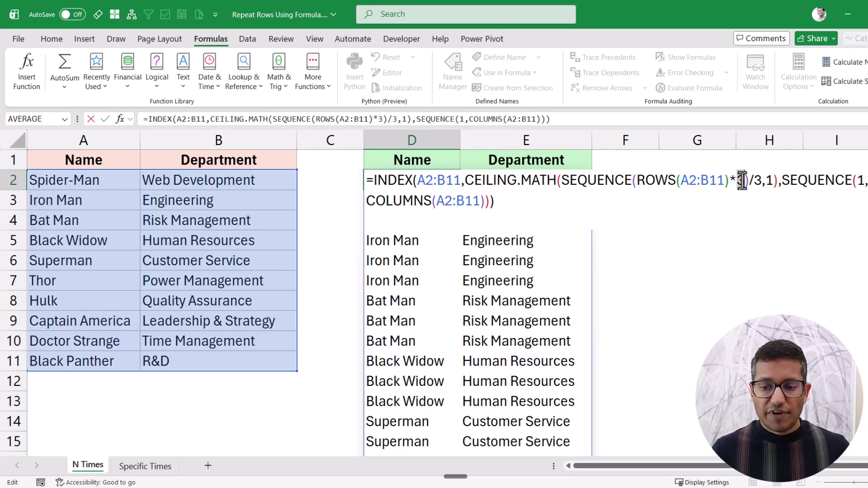
pyautogui.write('5')
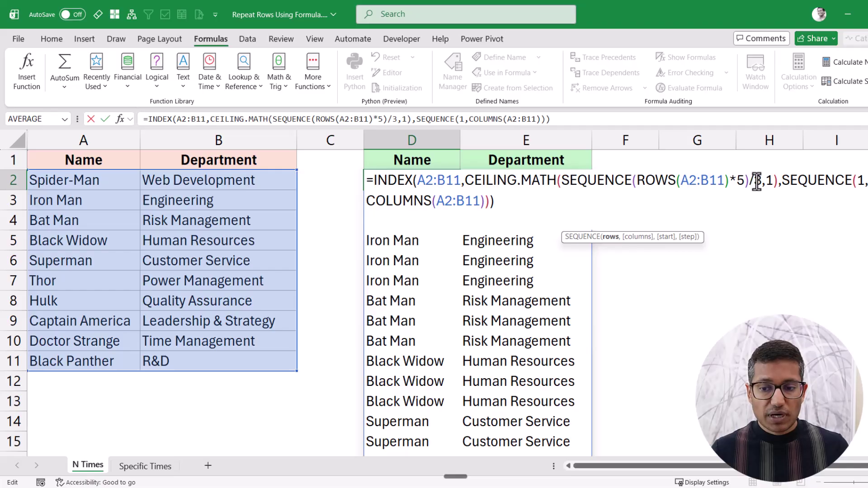
pyautogui.doubleClick(756, 181)
pyautogui.write('5')
pyautogui.hotkey('ctrl', 'Return')
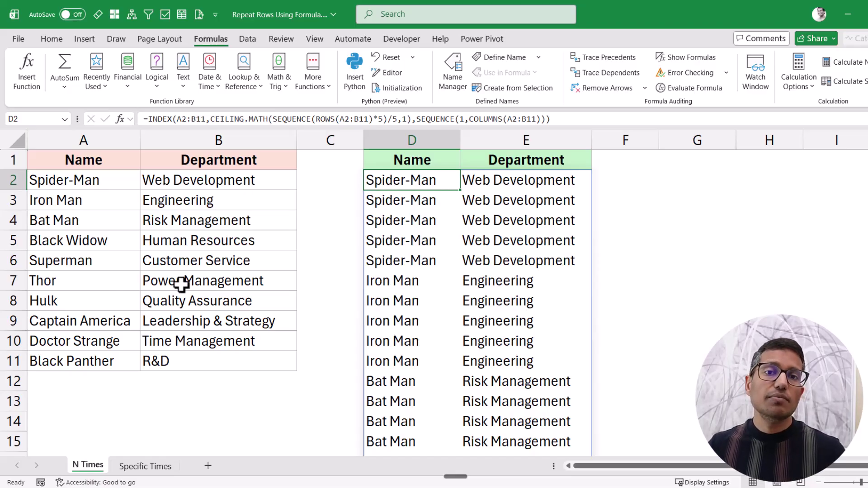
# Wrap D2's INDEX formula in a LAMBDA function with the parameters range and repeat.
pyautogui.press('F2')
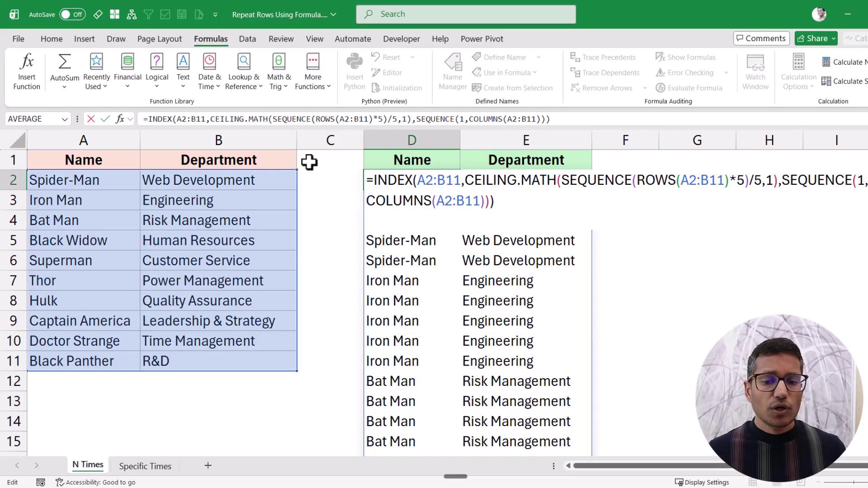
pyautogui.click(371, 180)
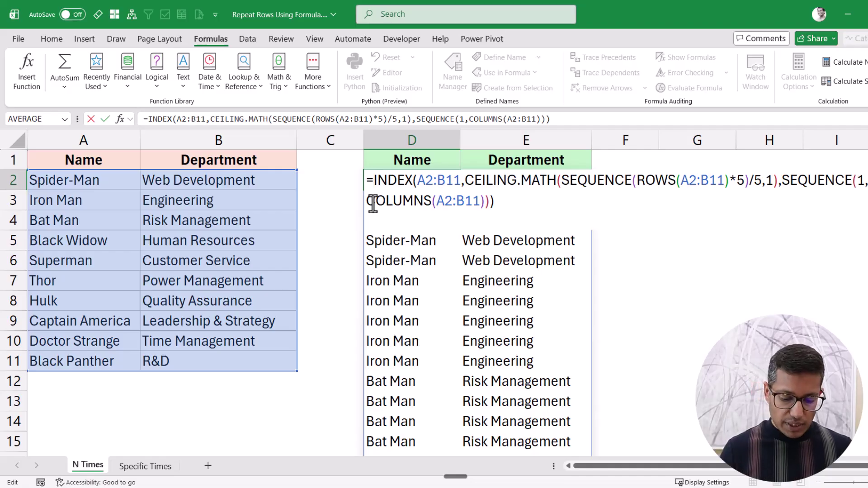
pyautogui.write('LAMBDA(')
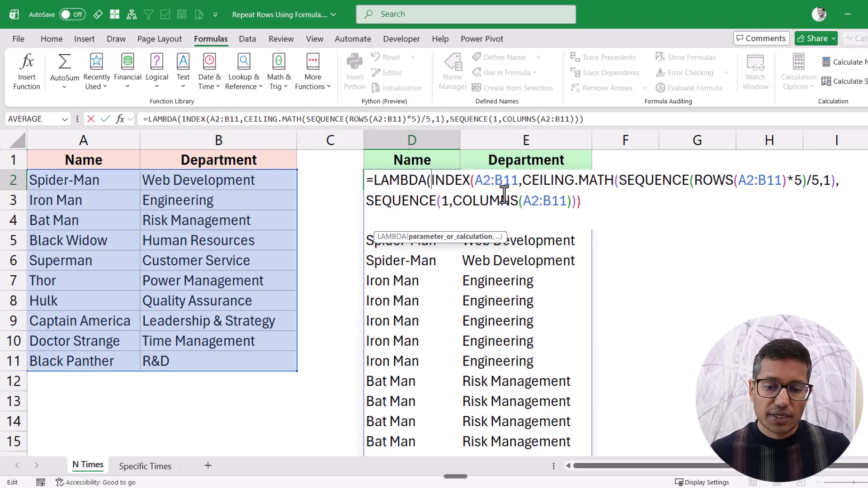
pyautogui.click(492, 180)
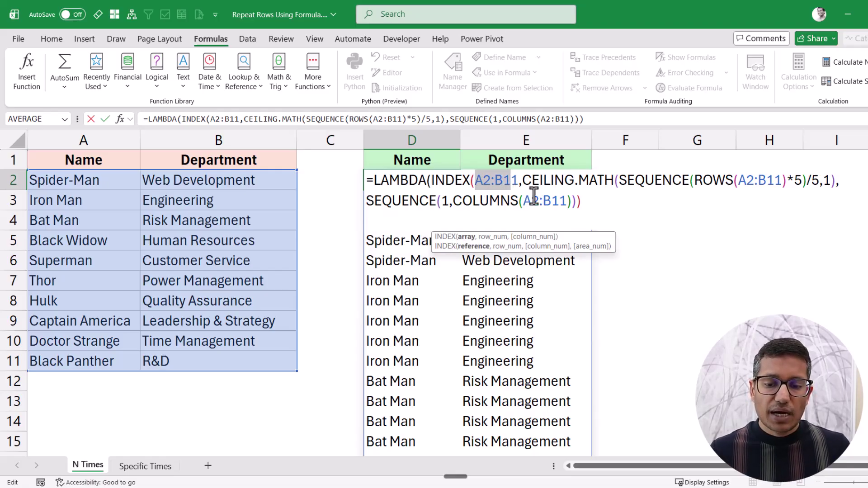
pyautogui.click(532, 201)
pyautogui.click(754, 181)
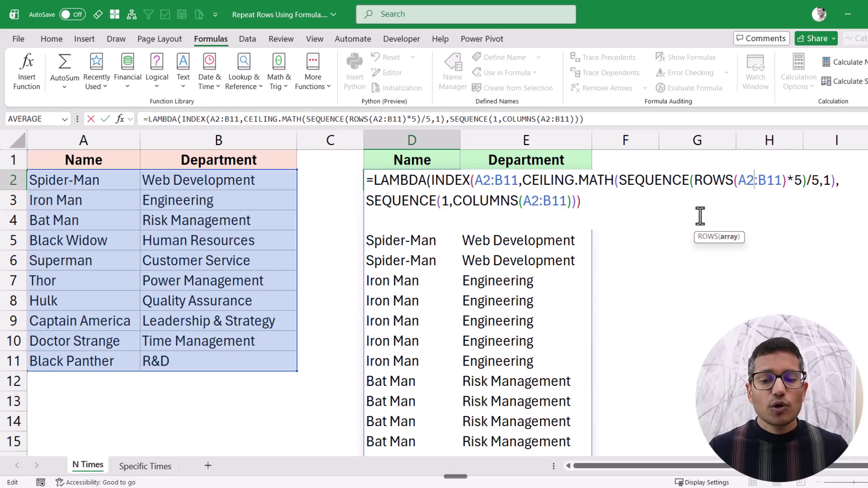
pyautogui.click(432, 181)
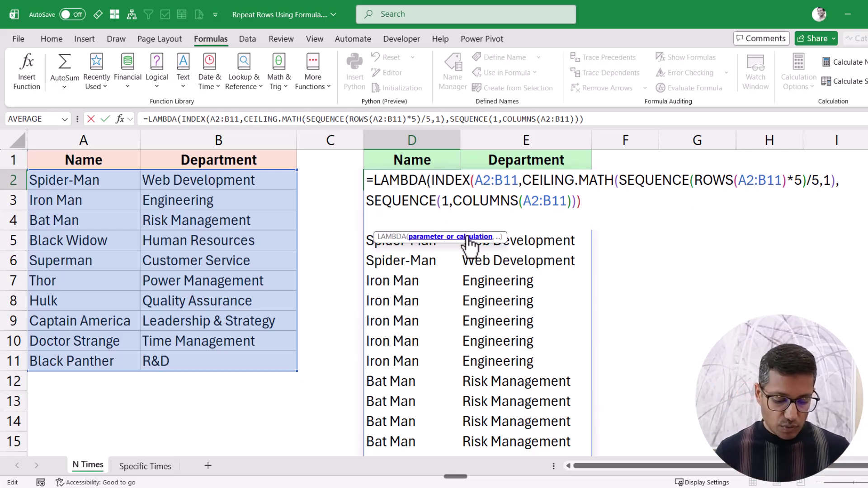
pyautogui.write('range')
pyautogui.write(',repeat')
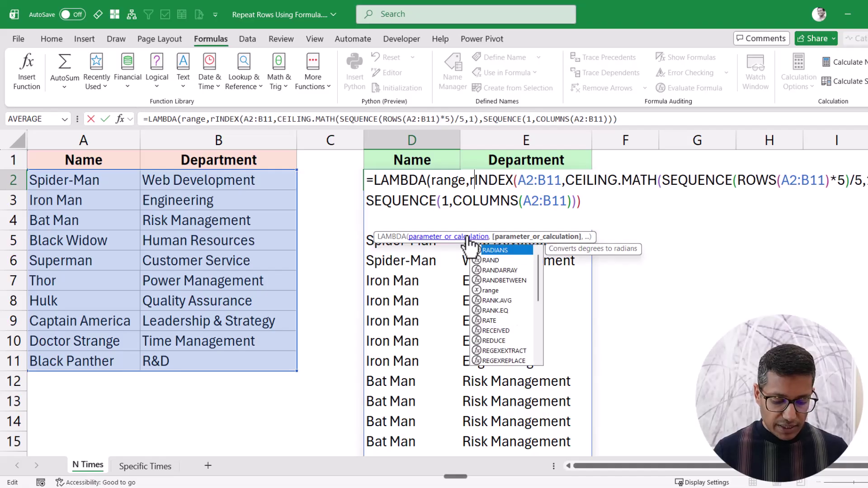
pyautogui.write(',')
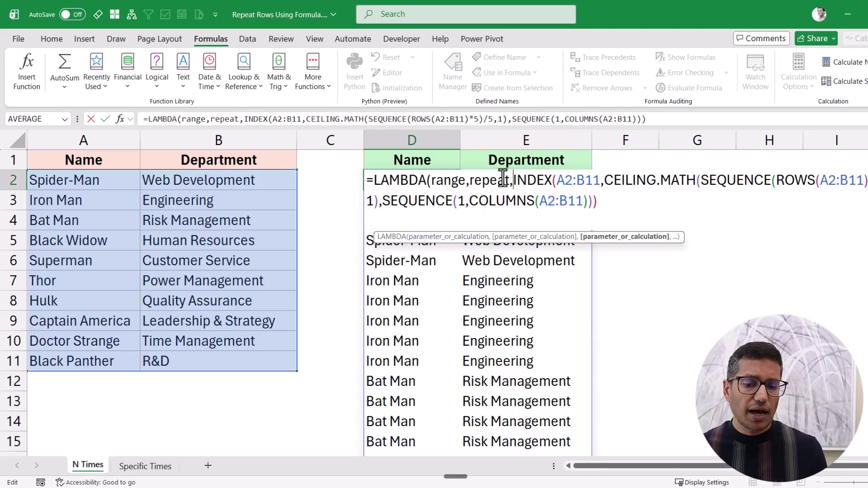
# Replace all three A2:B11 references inside D2's LAMBDA calculation with the range parameter.
pyautogui.moveTo(506, 183); pyautogui.dragTo(442, 183)
pyautogui.doubleClick(441, 181)
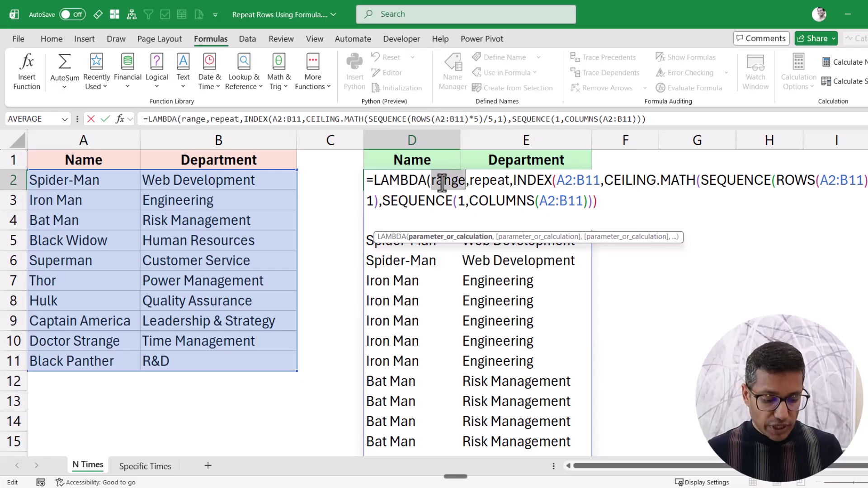
pyautogui.doubleClick(569, 180)
pyautogui.write('range')
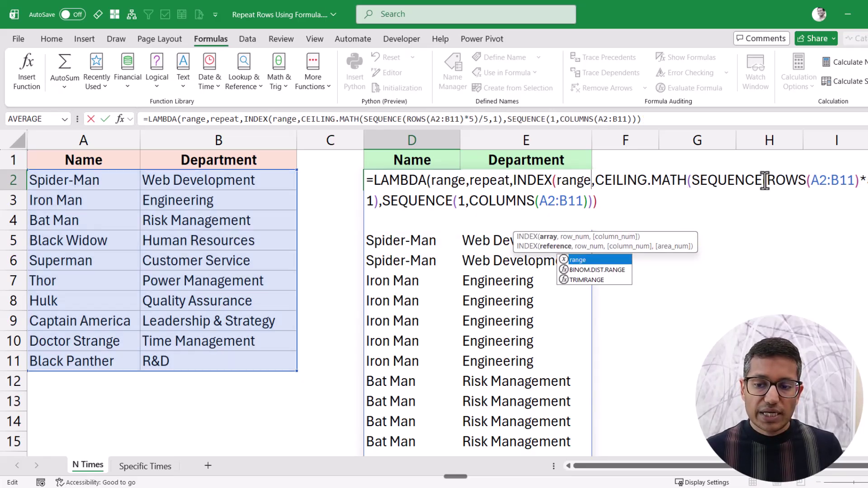
pyautogui.doubleClick(833, 181)
pyautogui.write('range')
pyautogui.doubleClick(544, 201)
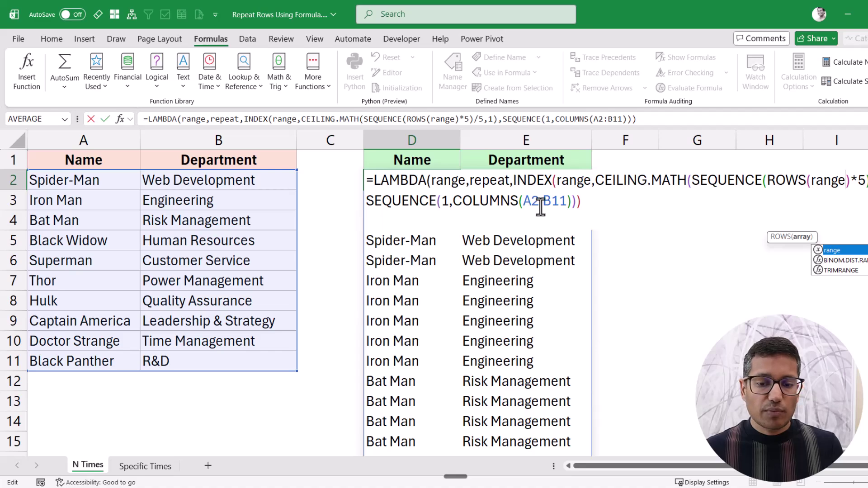
pyautogui.write('range')
# Replace the multiplier and divisor 5 in D2's LAMBDA with the repeat parameter and enter the formula with its closing parenthesis.
pyautogui.doubleClick(489, 180)
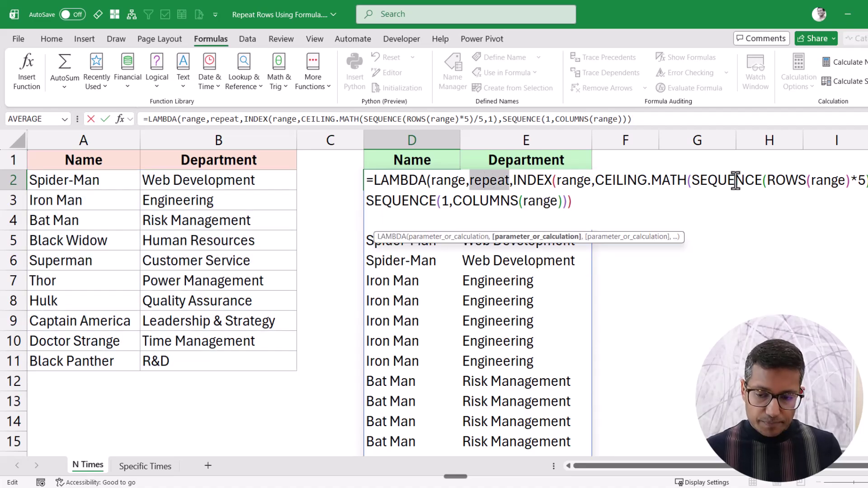
pyautogui.doubleClick(862, 180)
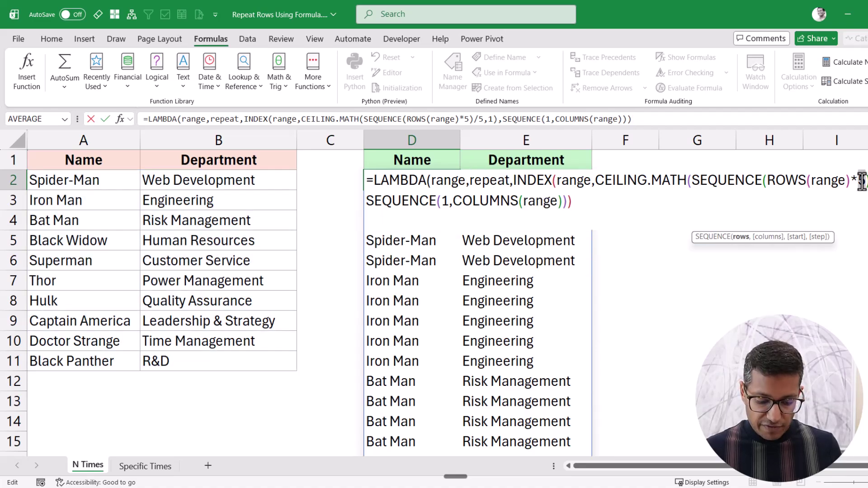
pyautogui.write('repeat')
pyautogui.doubleClick(369, 201)
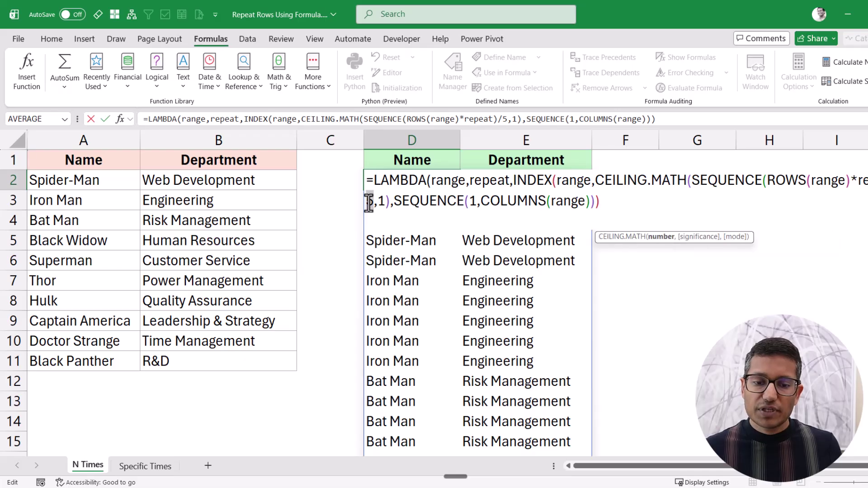
pyautogui.write('repeat')
pyautogui.click(663, 202)
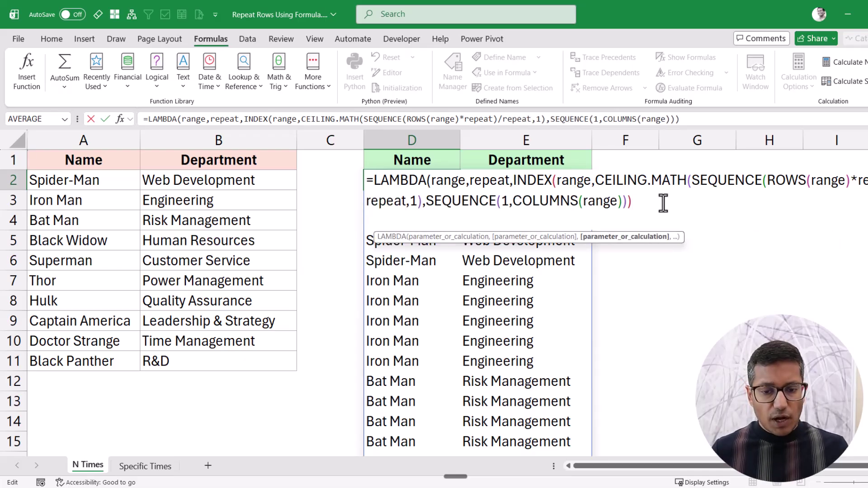
pyautogui.press('Return')
pyautogui.press('Return')
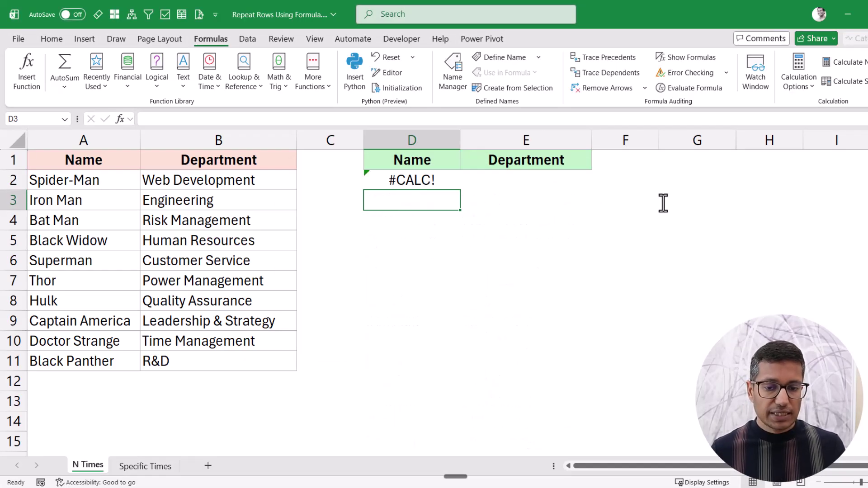
# Append the arguments (A2:B11,4) to the end of D2's LAMBDA formula so that each row repeats 4 times.
pyautogui.press('Up')
pyautogui.press('F2')
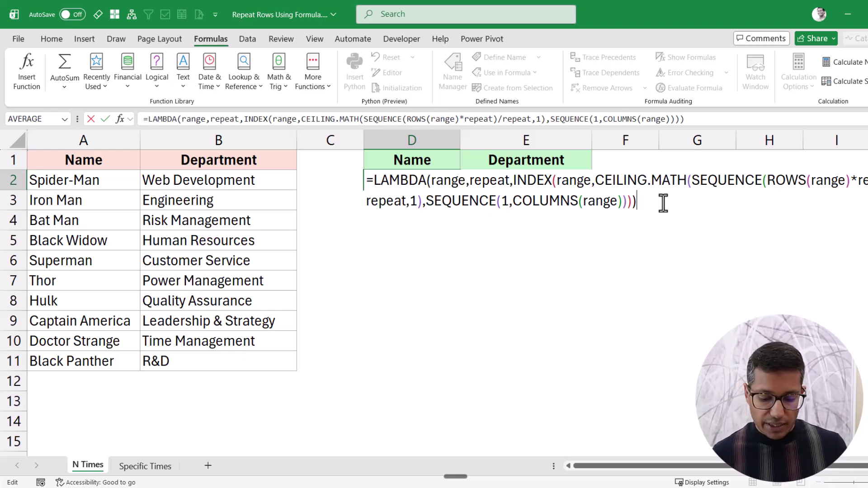
pyautogui.write('(')
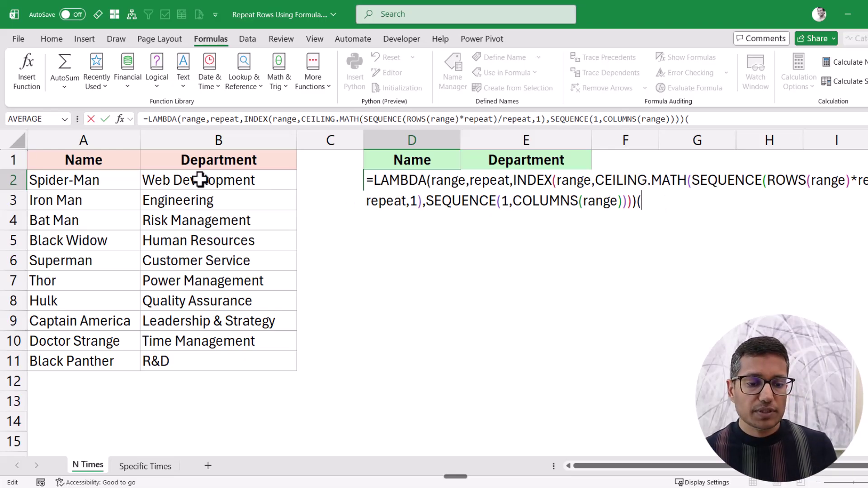
pyautogui.moveTo(127, 183); pyautogui.dragTo(209, 359)
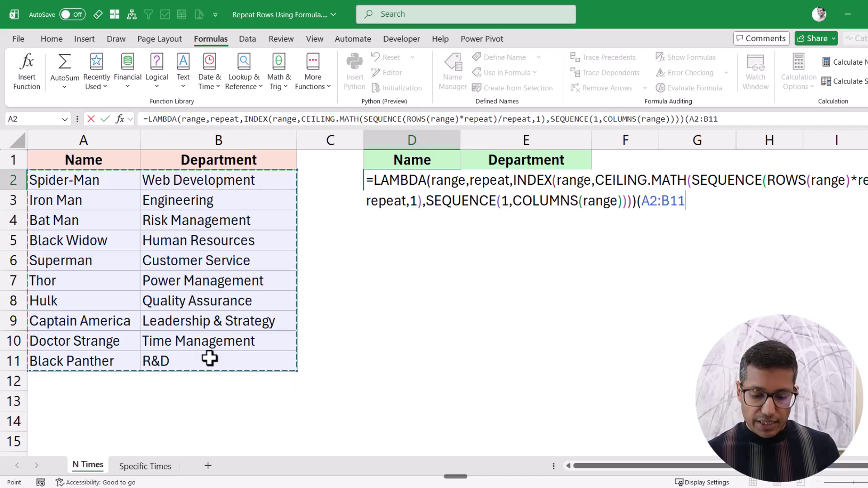
pyautogui.write(',')
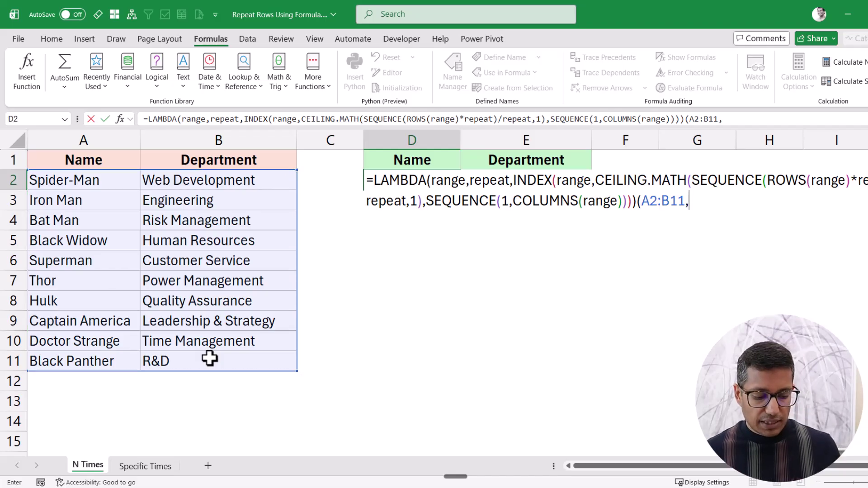
pyautogui.write('4)')
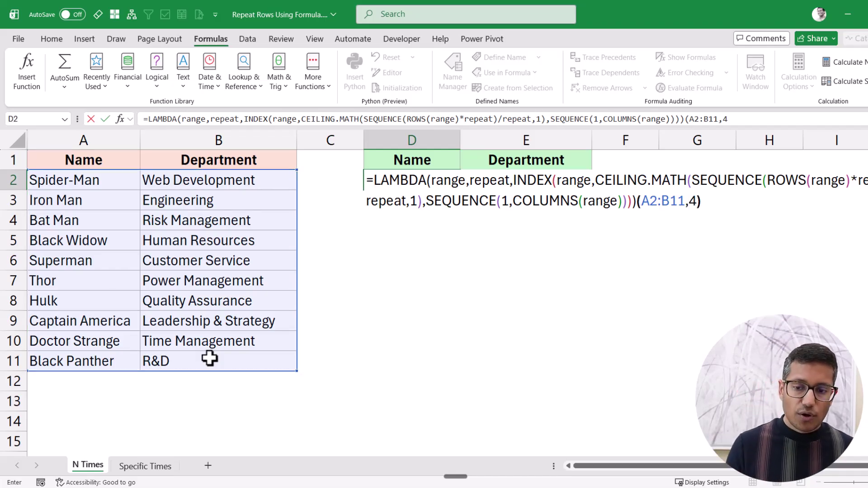
pyautogui.press('Return')
pyautogui.press('Up')
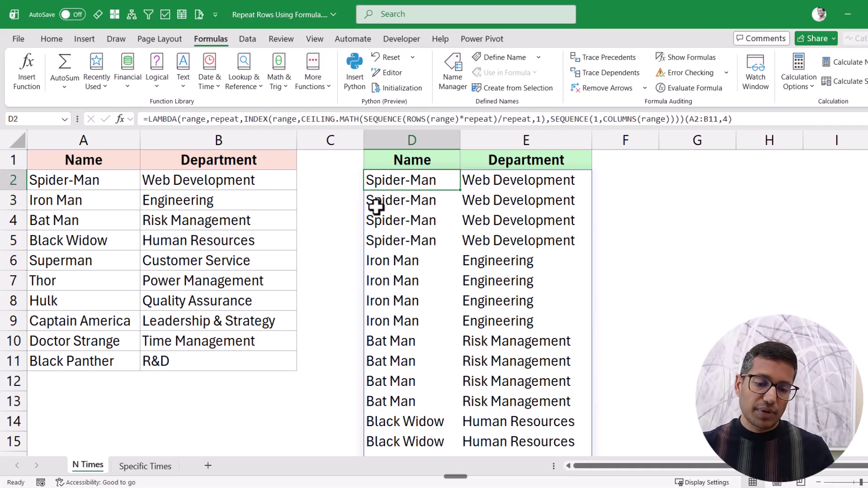
# Copy D2's LAMBDA definition, including the equals sign but without the trailing (A2:B11,4), and leave the cell unedited.
pyautogui.press('F2')
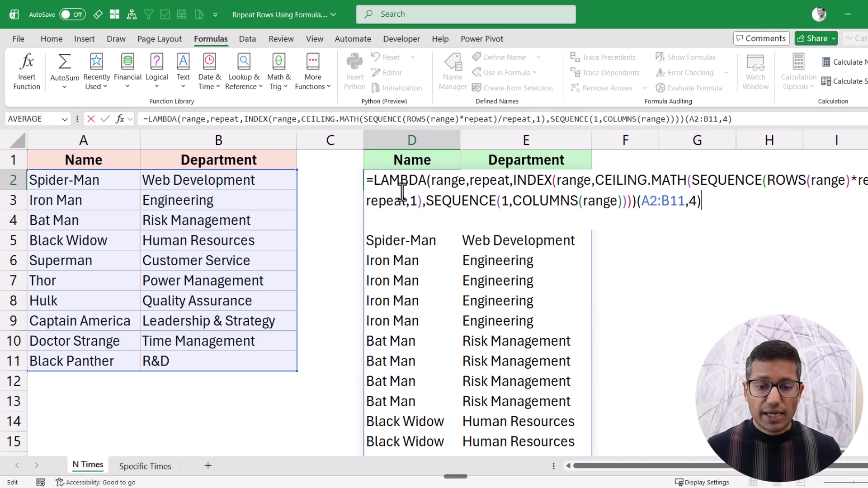
pyautogui.moveTo(373, 180); pyautogui.dragTo(634, 203)
pyautogui.click(634, 203)
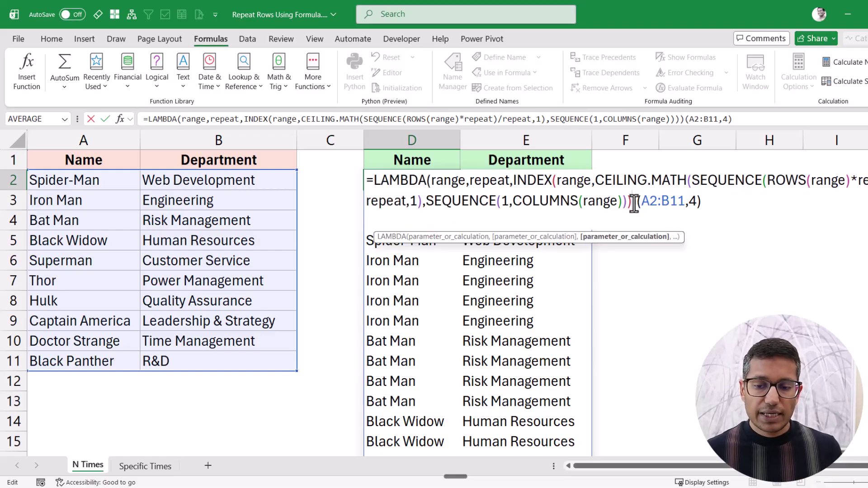
pyautogui.moveTo(634, 204); pyautogui.dragTo(362, 180)
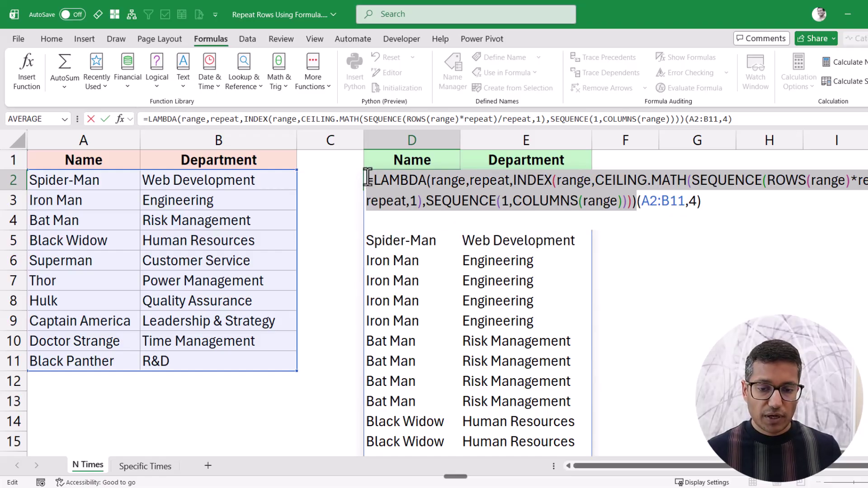
pyautogui.press('Escape')
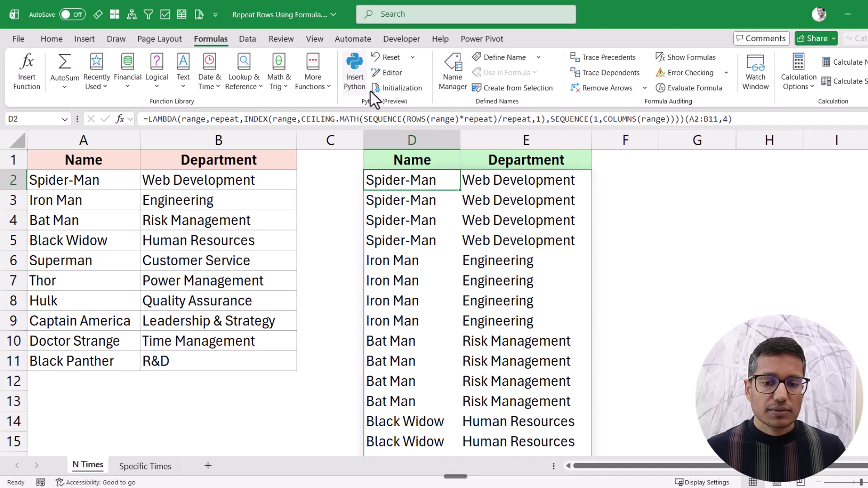
# Create a new workbook-scoped defined name in the Name Manager and call it RepeatRow.
pyautogui.click(446, 81)
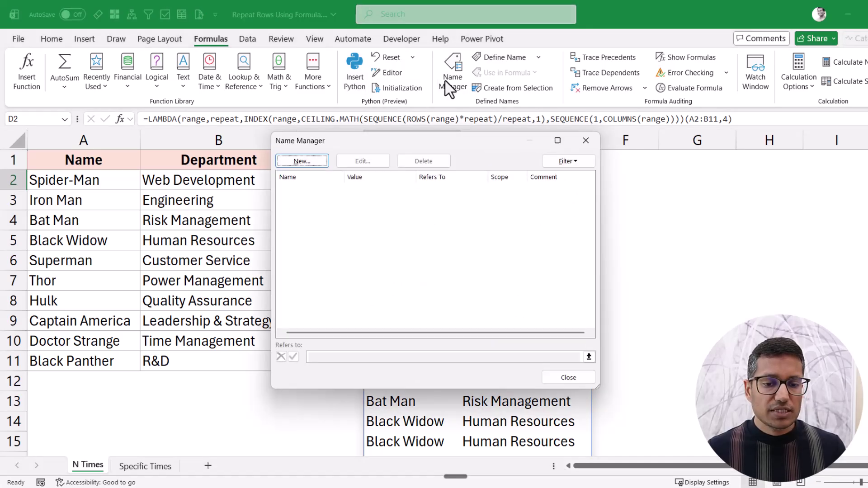
pyautogui.click(312, 163)
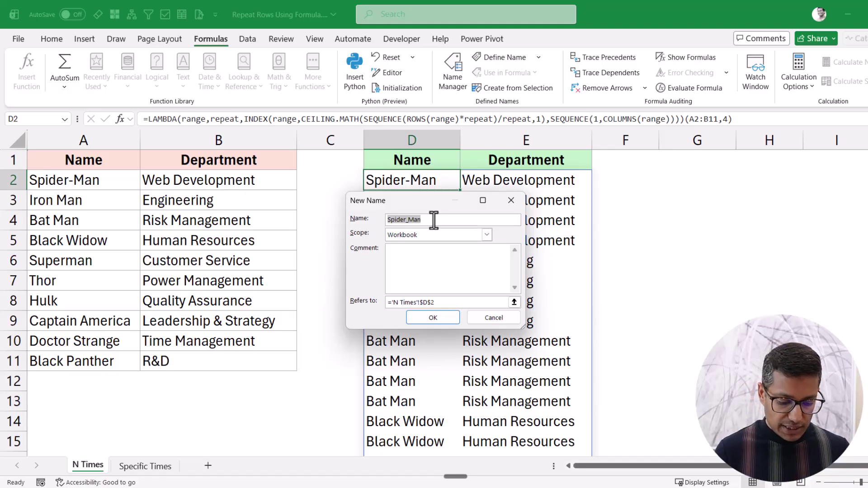
pyautogui.write('Repeat')
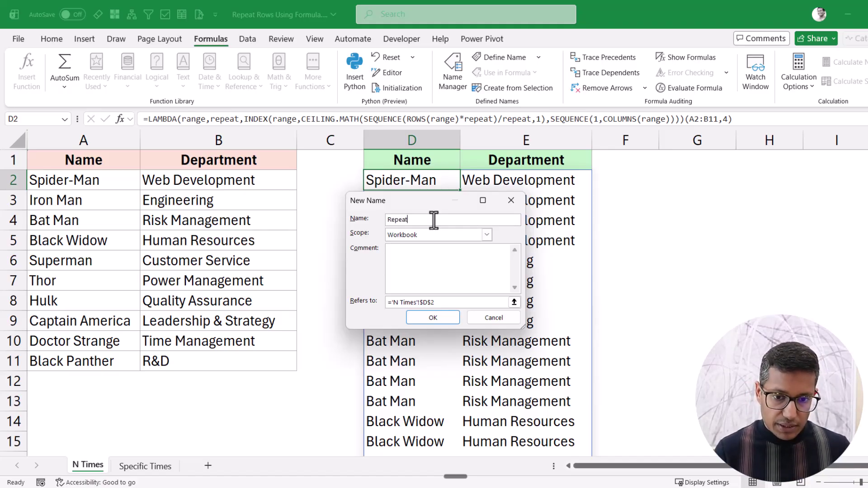
# Replace the cell reference of the RepeatRow name with the copied LAMBDA formula, save the name and close the Name Manager.
pyautogui.click(438, 302)
pyautogui.press('BackSpace')
pyautogui.press('BackSpace')
pyautogui.press('BackSpace')
pyautogui.press('BackSpace')
pyautogui.press('BackSpace')
pyautogui.press('BackSpace')
pyautogui.press('BackSpace')
pyautogui.press('BackSpace')
pyautogui.press('BackSpace')
pyautogui.press('BackSpace')
pyautogui.press('BackSpace')
pyautogui.press('BackSpace')
pyautogui.press('BackSpace')
pyautogui.press('BackSpace')
pyautogui.press('BackSpace')
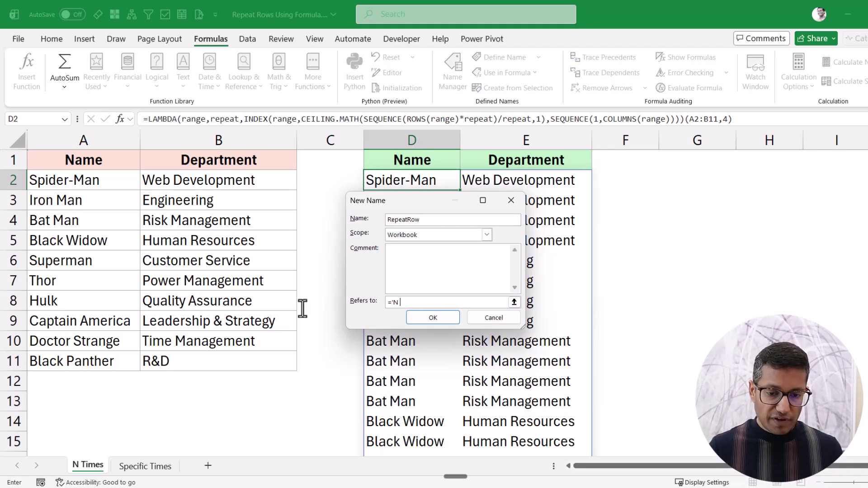
pyautogui.hotkey('ctrl', 'v')
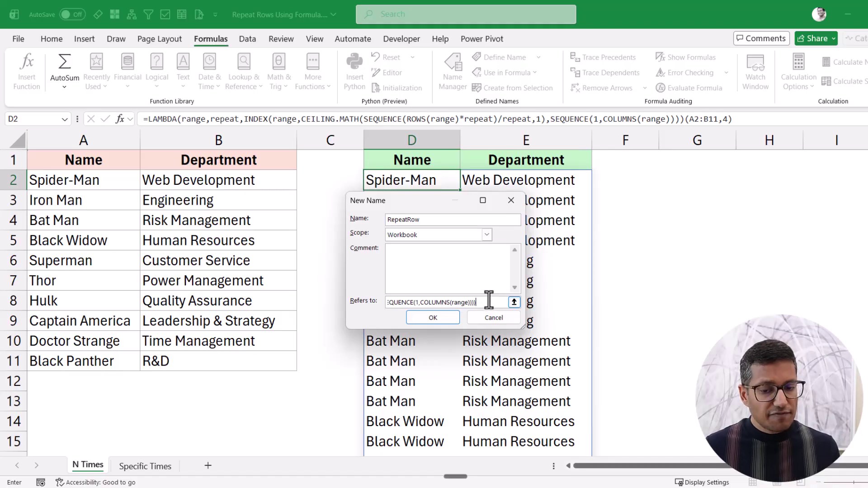
pyautogui.click(446, 318)
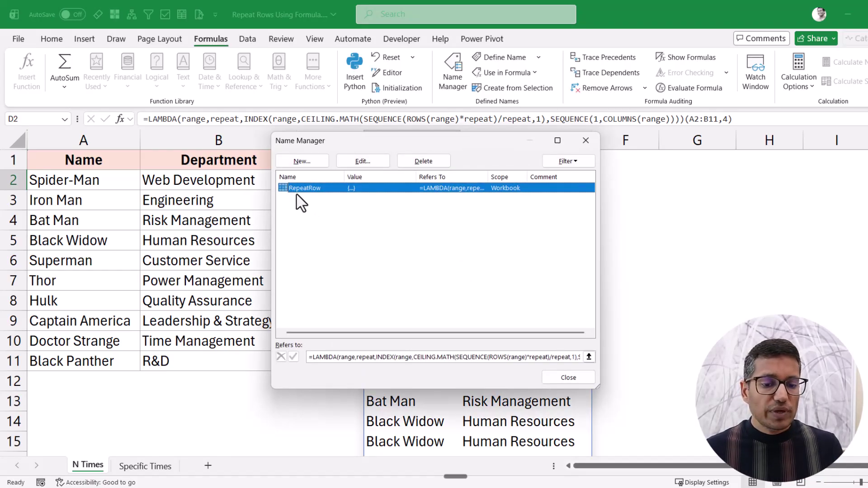
pyautogui.click(585, 141)
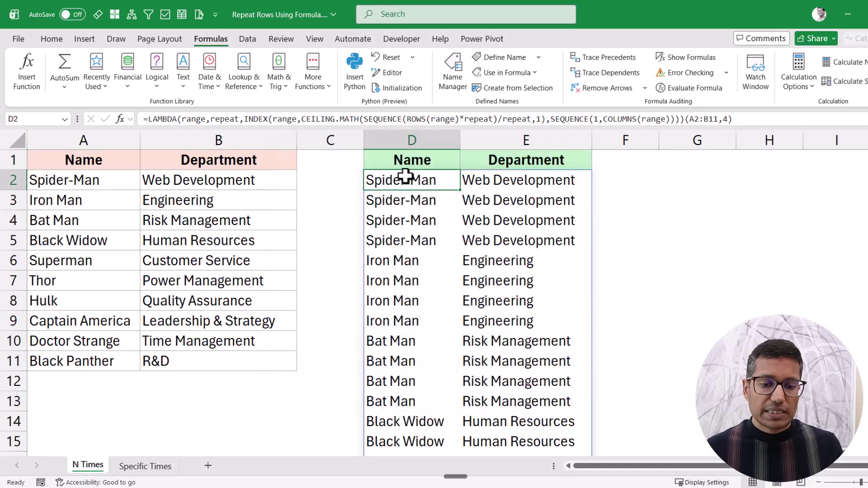
# Replace D2's formula with =RepeatRow(A2:B11,3) so that each row of the table repeats three times.
pyautogui.press('Delete')
pyautogui.write('=Repe')
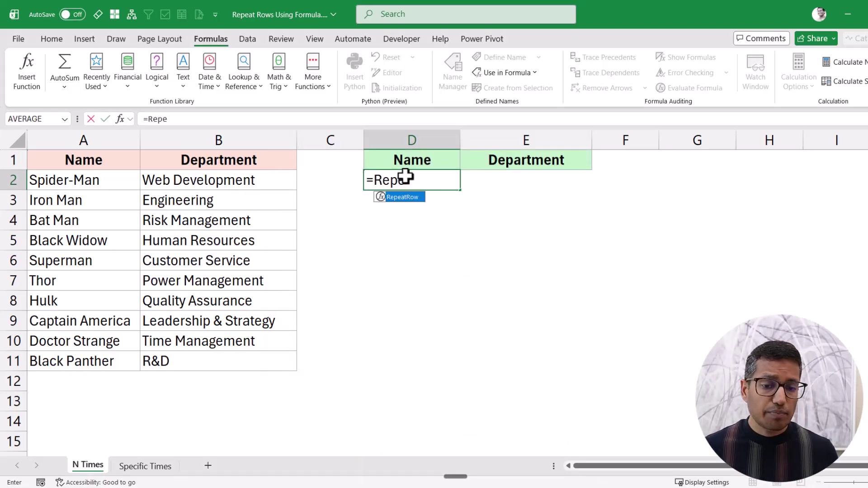
pyautogui.press('Tab')
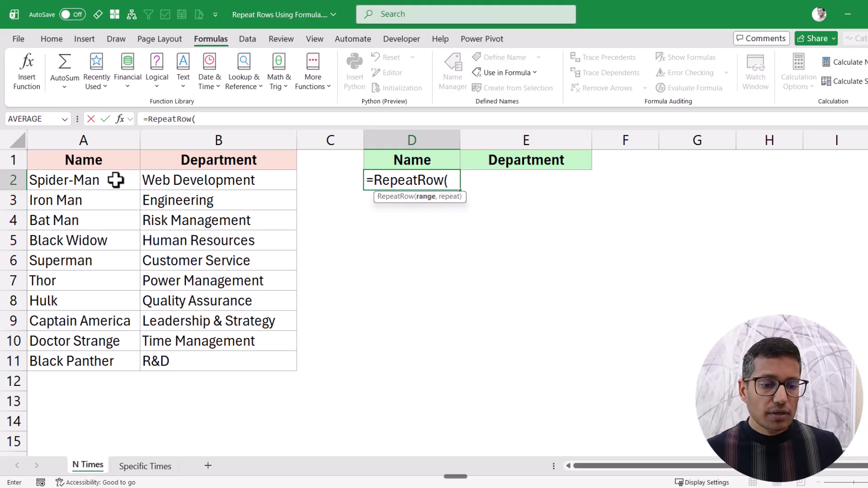
pyautogui.moveTo(116, 179); pyautogui.dragTo(196, 352)
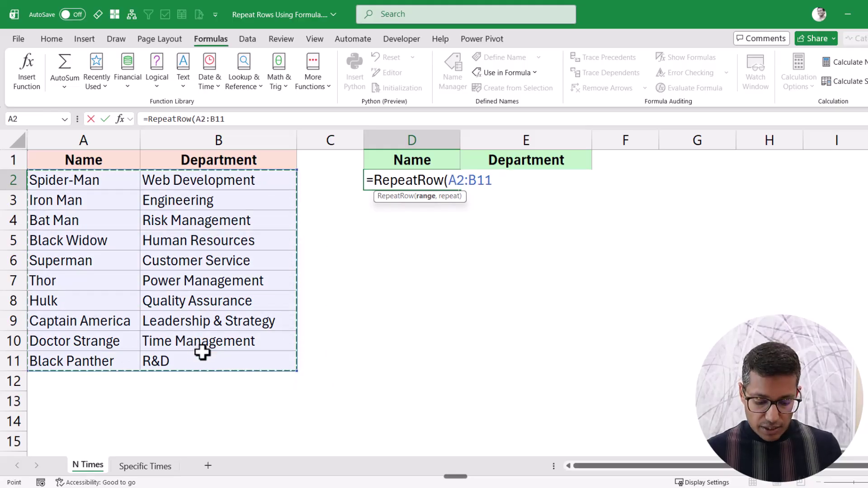
pyautogui.write(',')
pyautogui.write('3)')
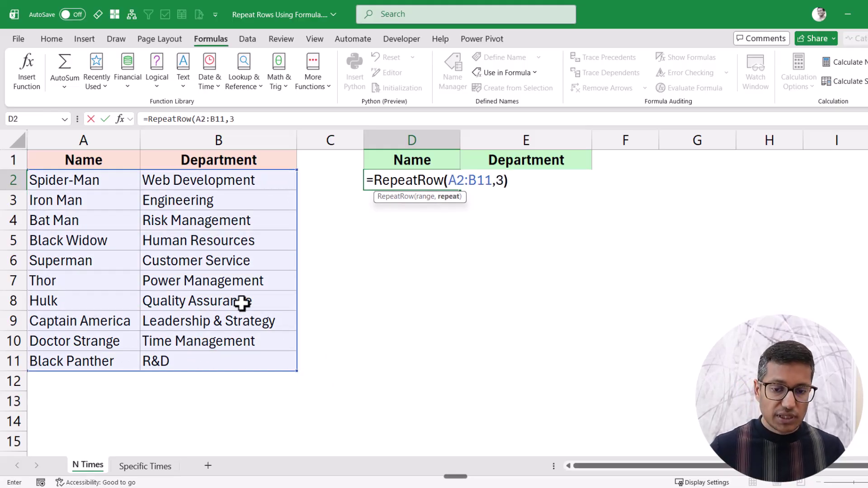
pyautogui.press('Return')
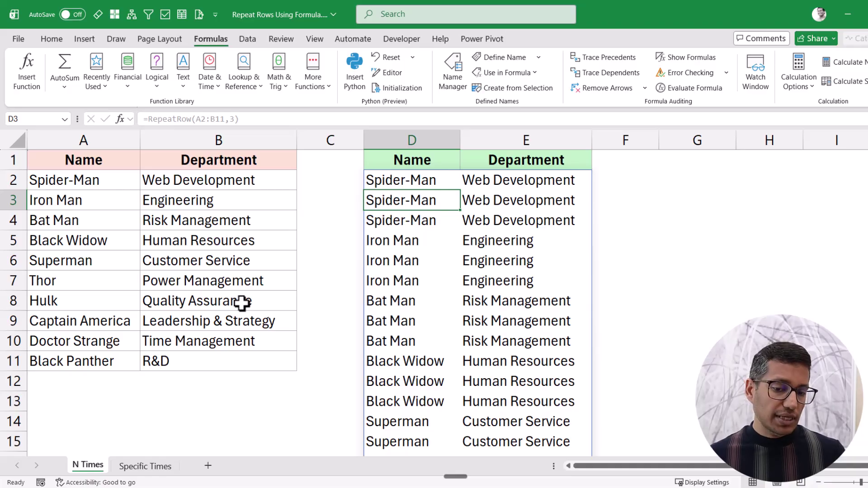
# Change the repeat argument of D2's RepeatRow formula to 5.
pyautogui.doubleClick(389, 179)
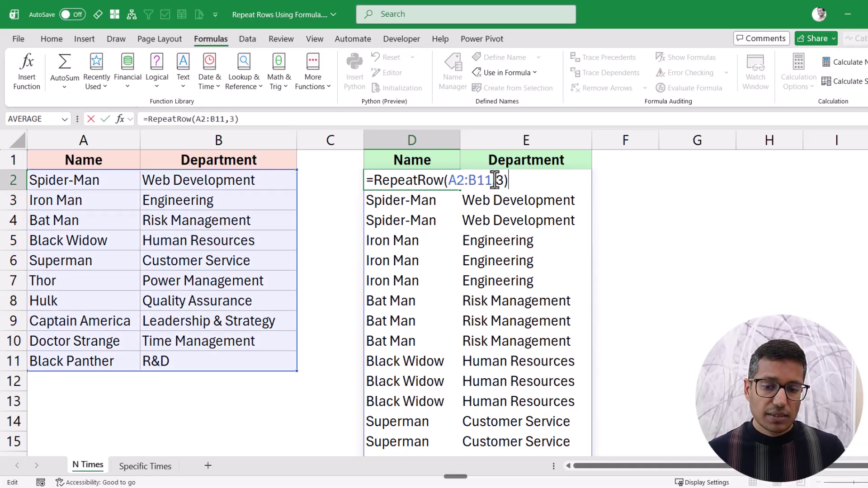
pyautogui.moveTo(495, 180); pyautogui.dragTo(502, 180)
pyautogui.write('5')
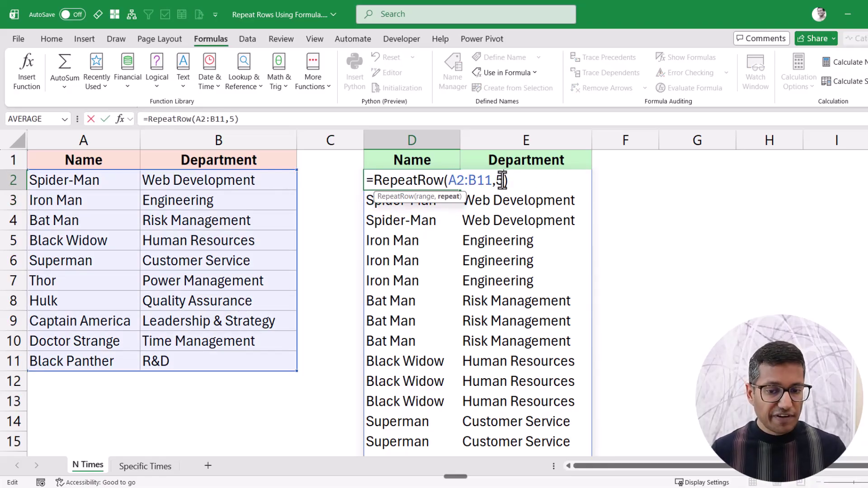
pyautogui.press('Return')
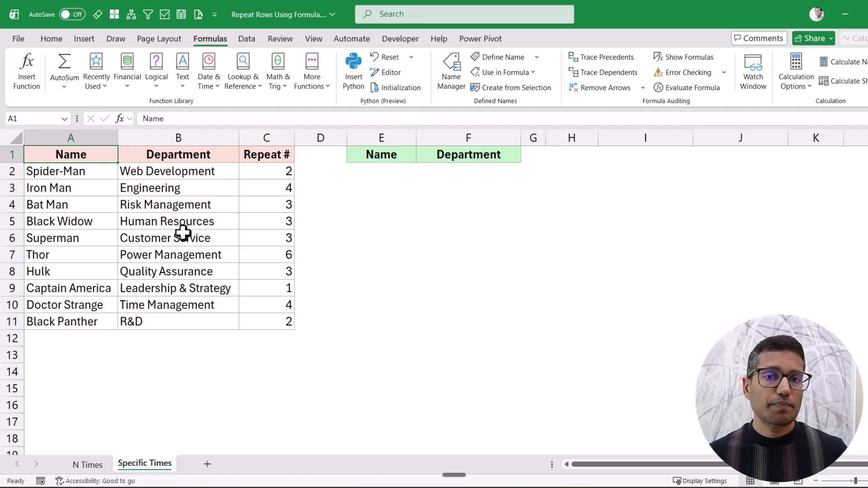
pyautogui.moveTo(100, 174); pyautogui.dragTo(166, 171)
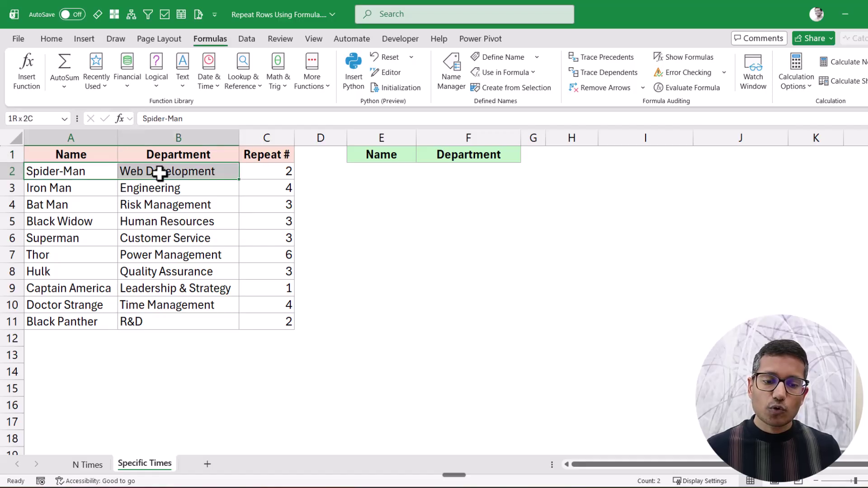
pyautogui.click(258, 175)
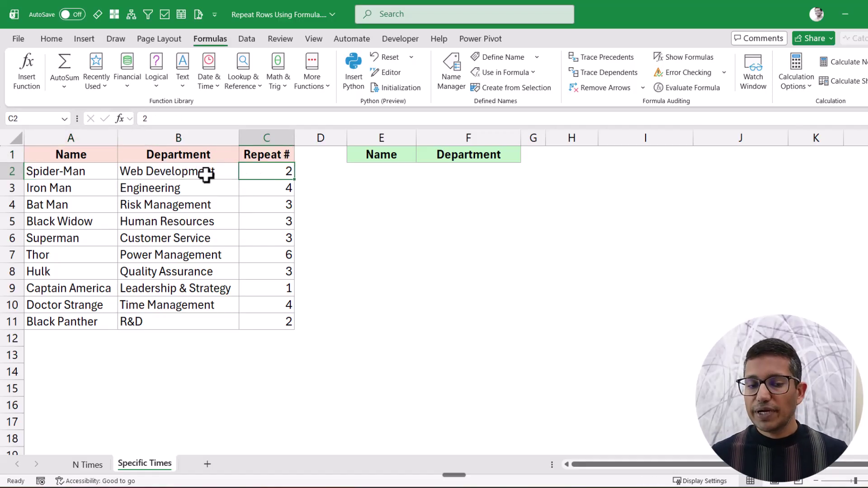
pyautogui.moveTo(103, 171); pyautogui.dragTo(228, 170)
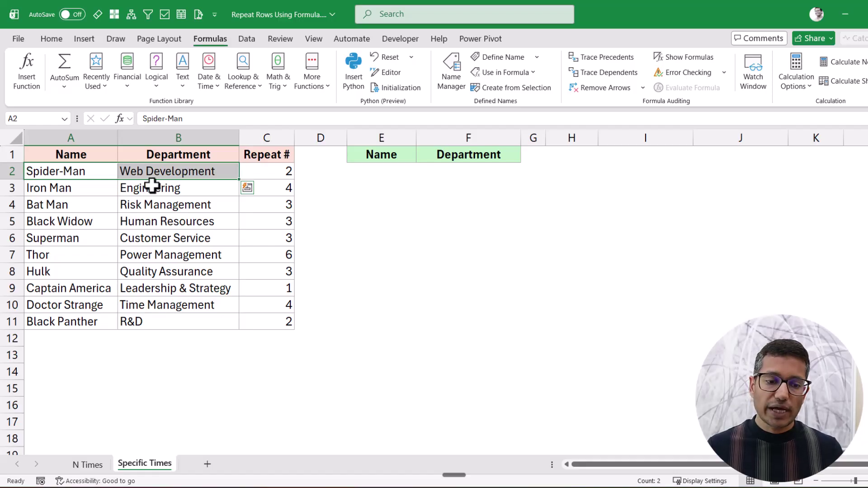
pyautogui.moveTo(84, 188); pyautogui.dragTo(206, 188)
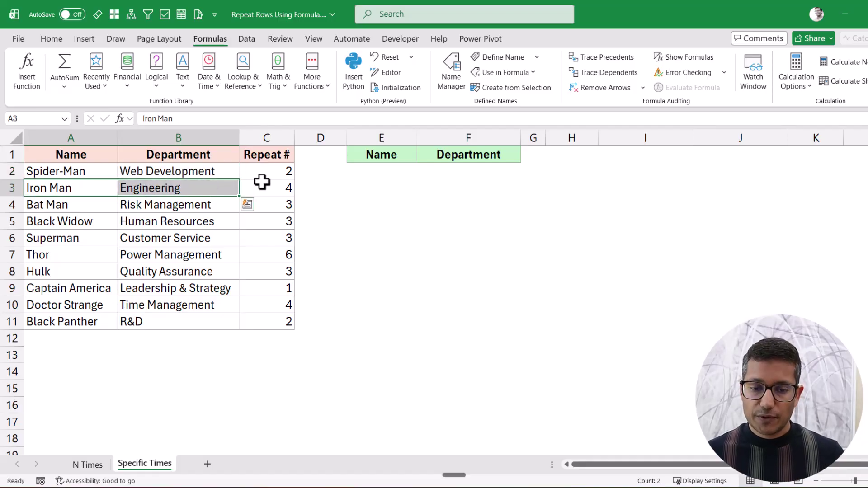
# Enter =INDEX(A2:B11,1,1) in cell E2 of the Specific Times sheet.
pyautogui.click(370, 172)
pyautogui.press('F2')
pyautogui.write('=inde')
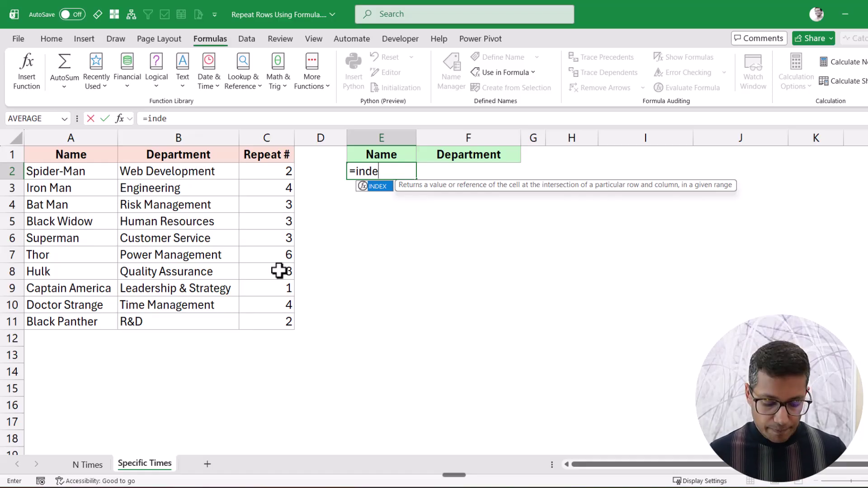
pyautogui.write('x')
pyautogui.press('Tab')
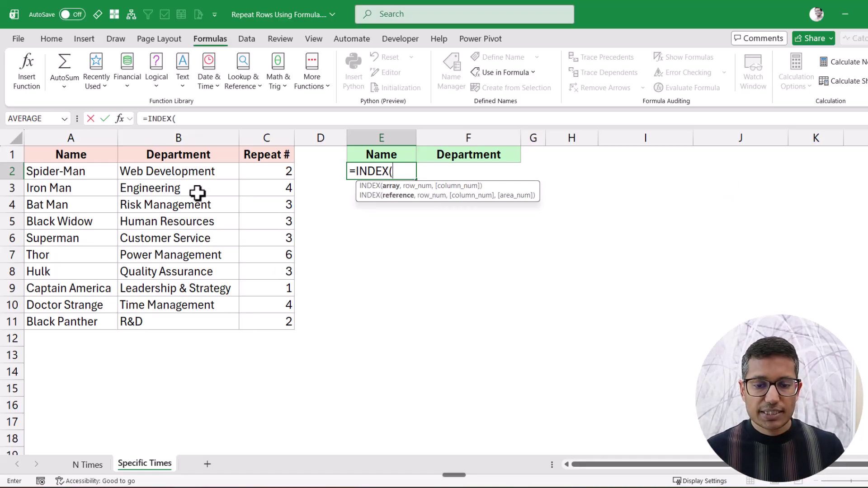
pyautogui.moveTo(103, 175); pyautogui.dragTo(167, 317)
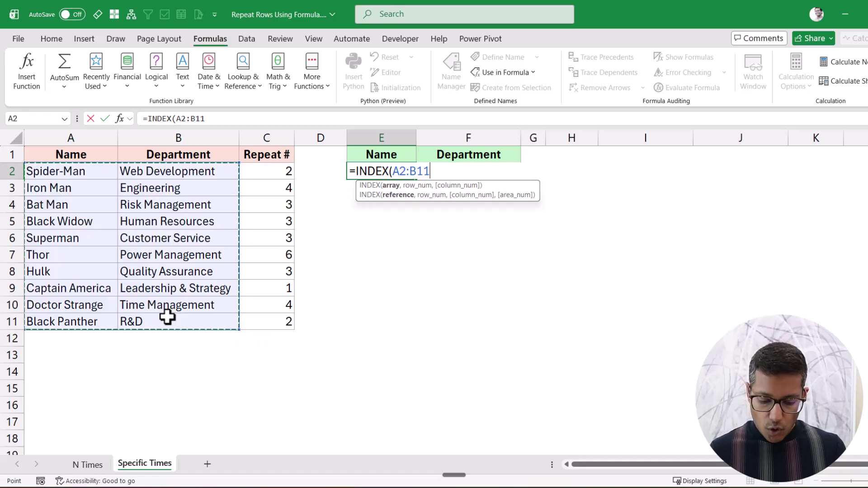
pyautogui.write(',1,1)')
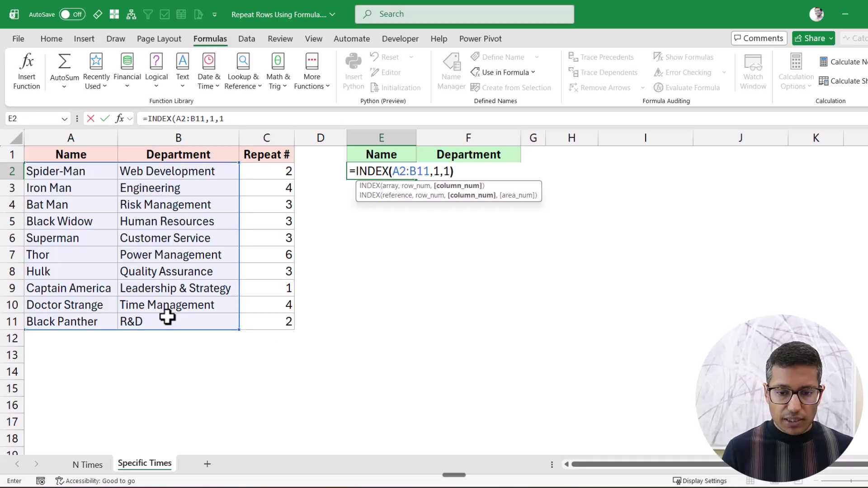
pyautogui.hotkey('ctrl', 'Return')
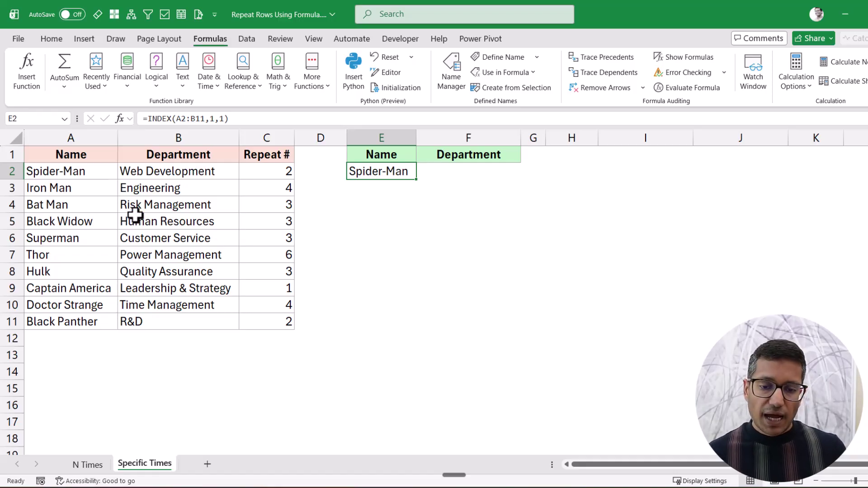
# Replace the column number in E2's INDEX formula with SEQUENCE(1,COLUMNS(A2:B11)) to return the whole first row.
pyautogui.press('F2')
pyautogui.doubleClick(447, 172)
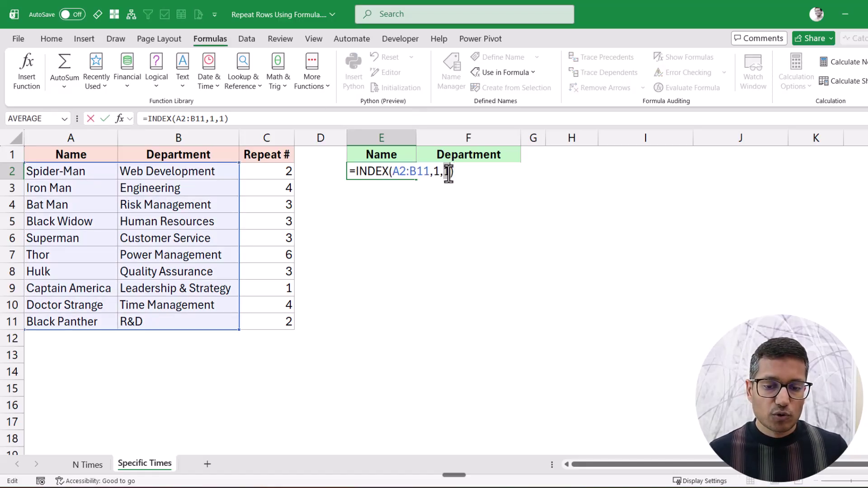
pyautogui.write('SEQ')
pyautogui.press('Tab')
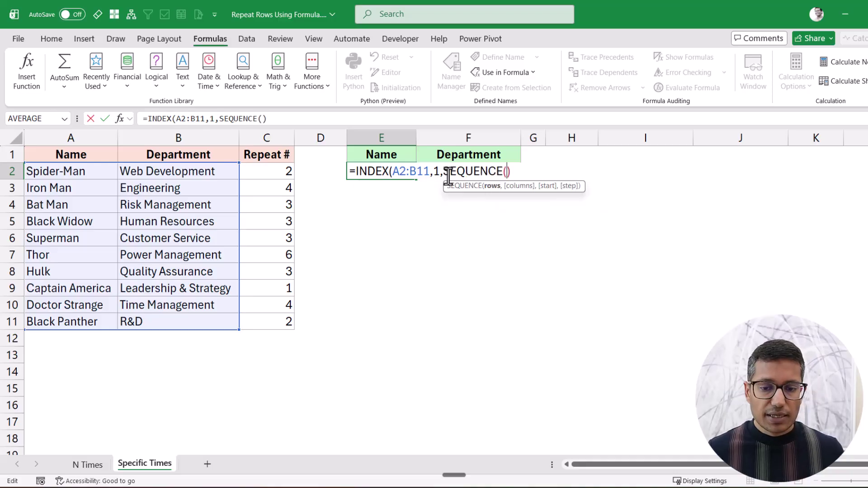
pyautogui.write('1,COLUMNS')
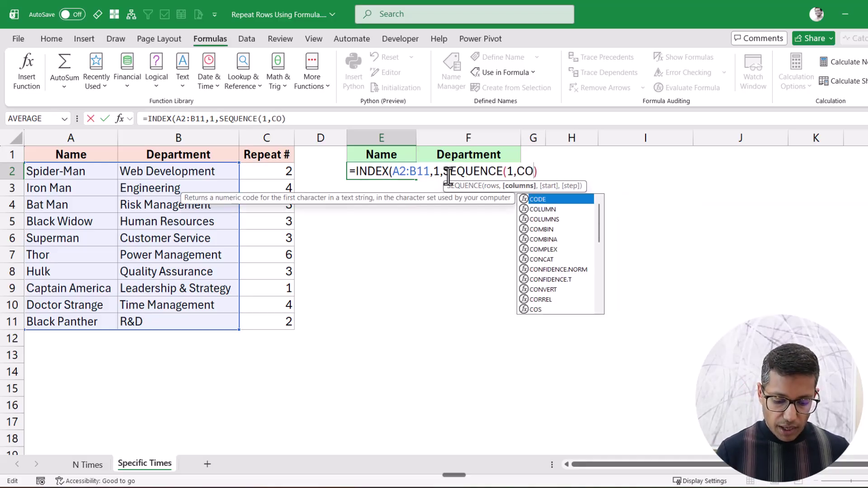
pyautogui.write('(')
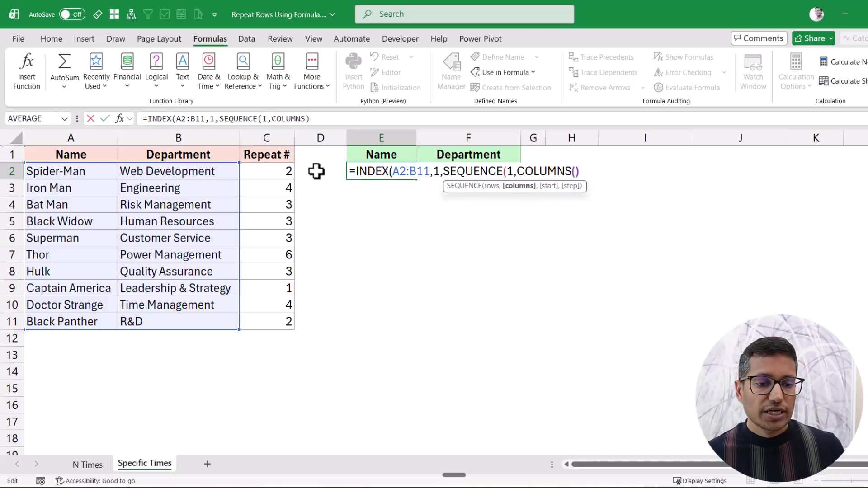
pyautogui.click(105, 179)
pyautogui.moveTo(105, 179); pyautogui.dragTo(184, 316)
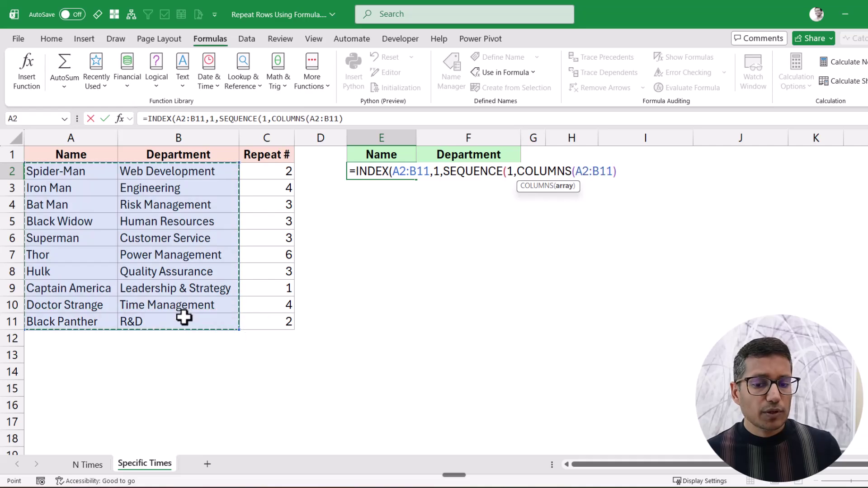
pyautogui.press('Return')
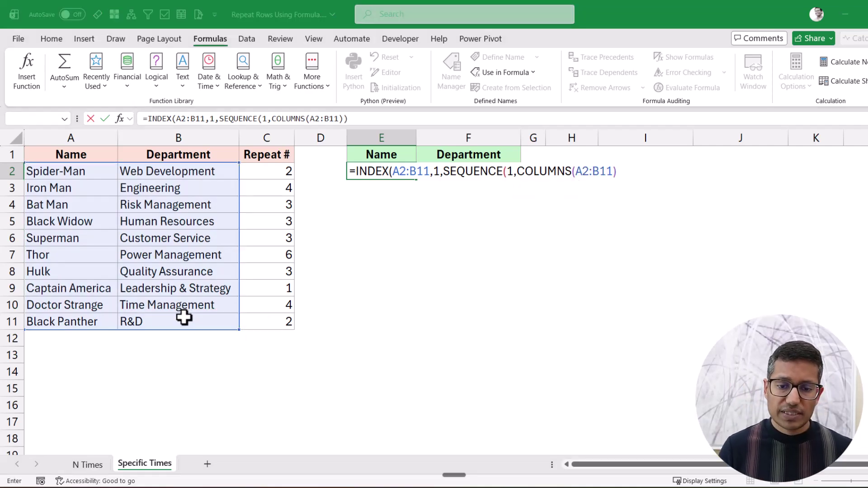
pyautogui.press('Return')
pyautogui.press('Up')
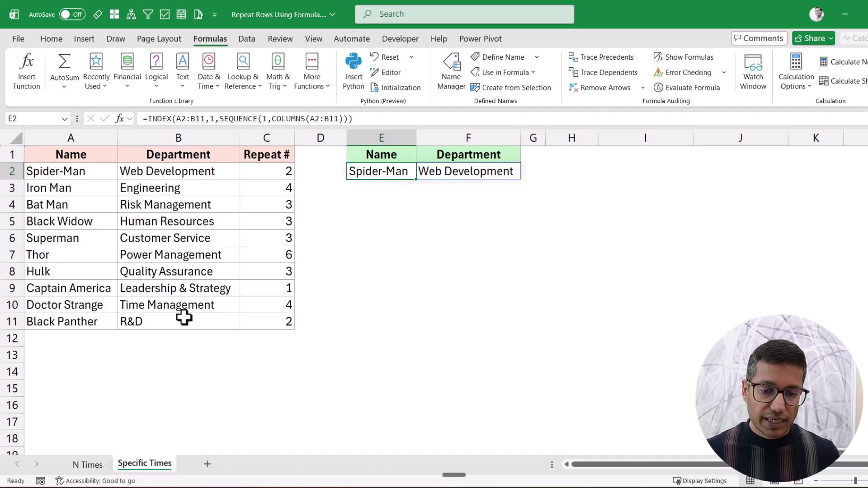
pyautogui.doubleClick(376, 176)
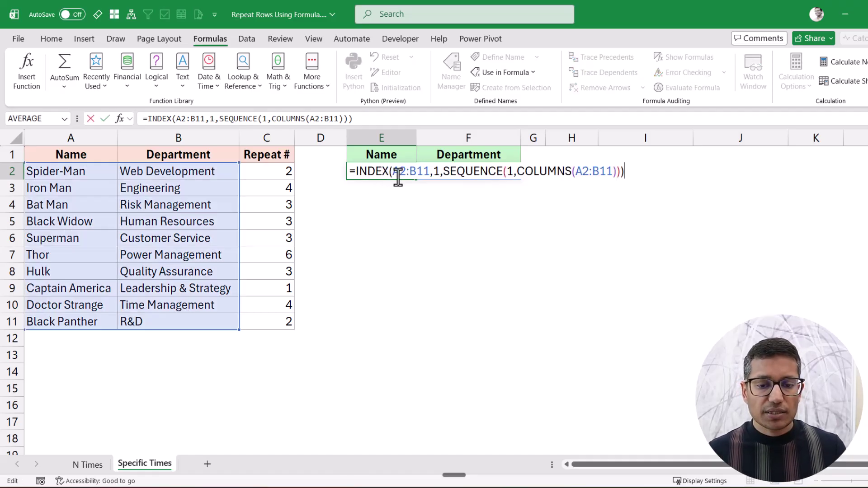
pyautogui.click(437, 173)
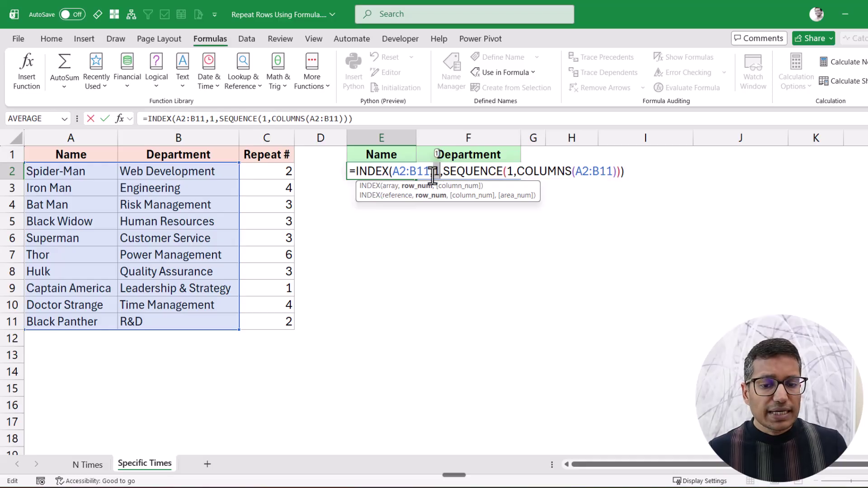
pyautogui.click(285, 173)
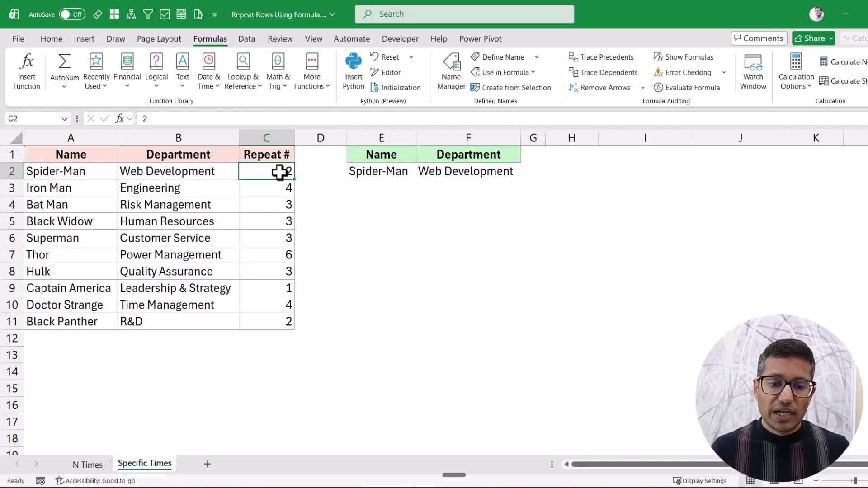
# Enter the row number 1 in cells G2 and G3, matching Spider-Man's repeat count.
pyautogui.click(542, 171)
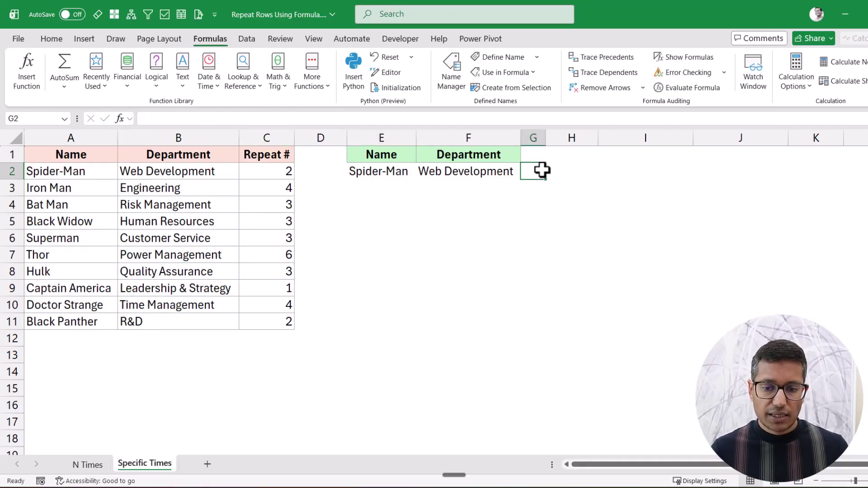
pyautogui.write('1')
pyautogui.press('Return')
pyautogui.write('1')
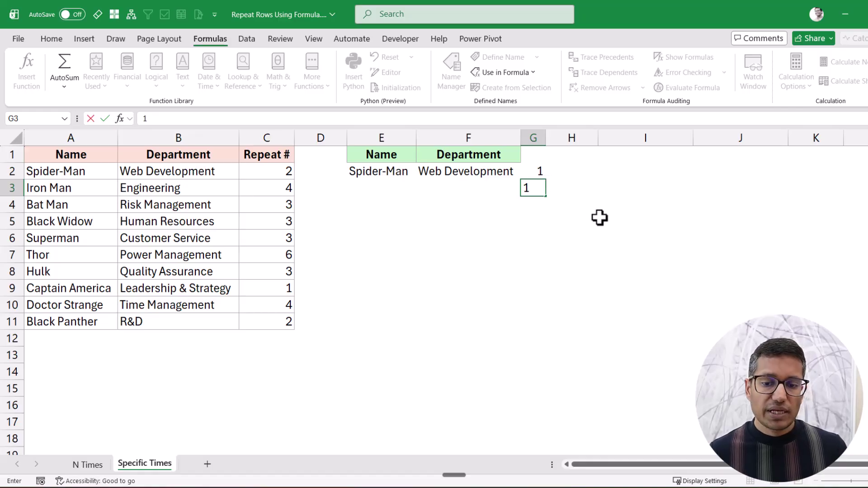
pyautogui.click(600, 202)
pyautogui.click(536, 204)
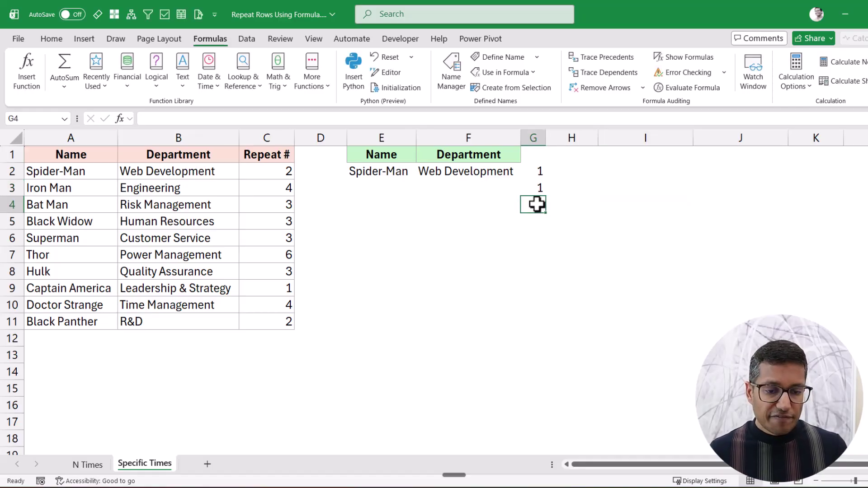
# Enter the row number 2 in each of the cells G4 to G7 for Iron Man's four repeats.
pyautogui.write('2')
pyautogui.press('Return')
pyautogui.write('2')
pyautogui.press('Return')
pyautogui.write('2')
pyautogui.press('Return')
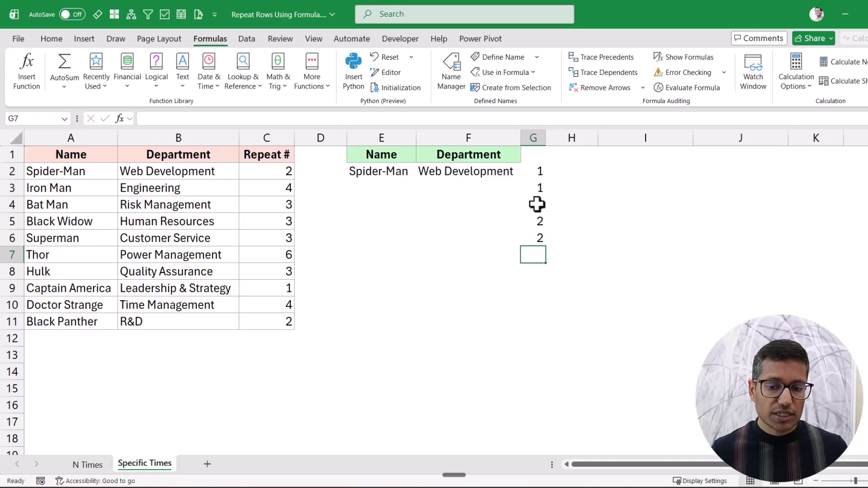
pyautogui.write('2')
pyautogui.press('Return')
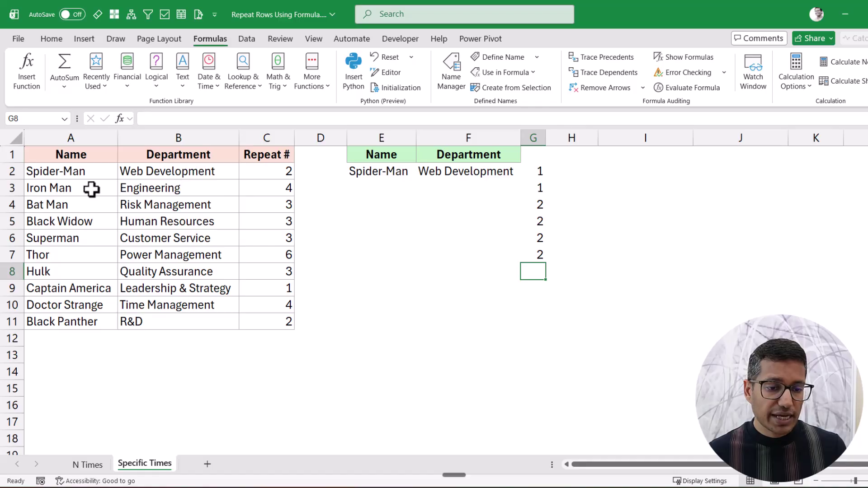
# Enter the row number 3 in each of the cells G8 to G10 for Bat Man's three repeats.
pyautogui.moveTo(91, 188); pyautogui.dragTo(254, 186)
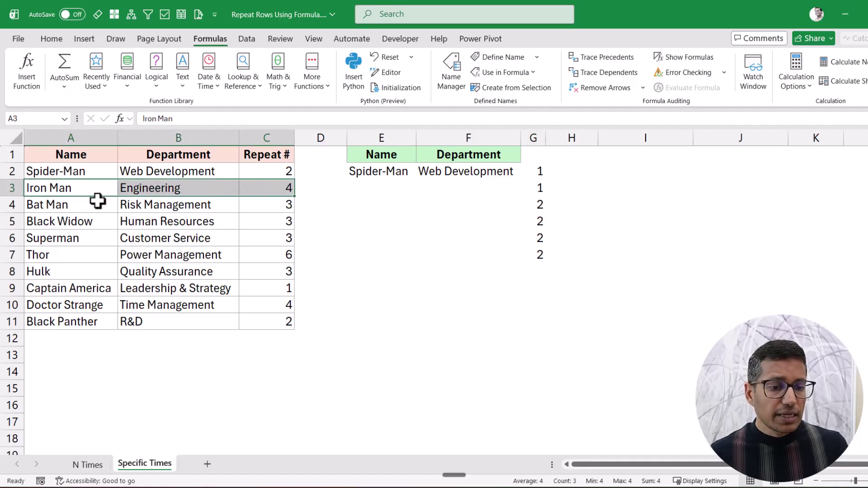
pyautogui.moveTo(97, 199); pyautogui.dragTo(271, 204)
pyautogui.click(539, 270)
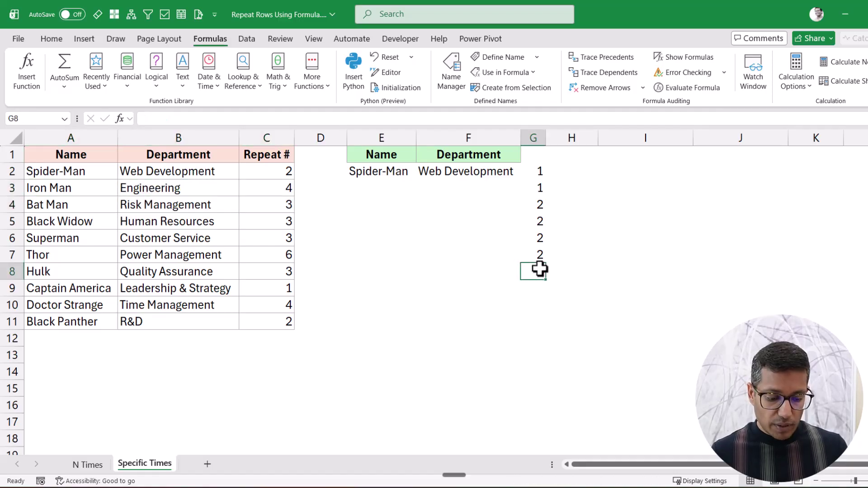
pyautogui.write('3')
pyautogui.press('Return')
pyautogui.write('3')
pyautogui.press('Return')
pyautogui.write('3')
pyautogui.press('Return')
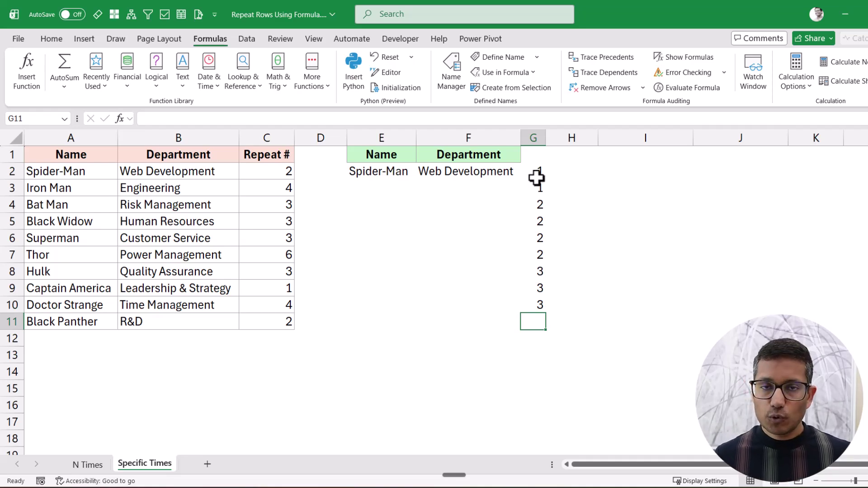
# Clear the manually entered row numbers from cells G2 to G10.
pyautogui.click(564, 171)
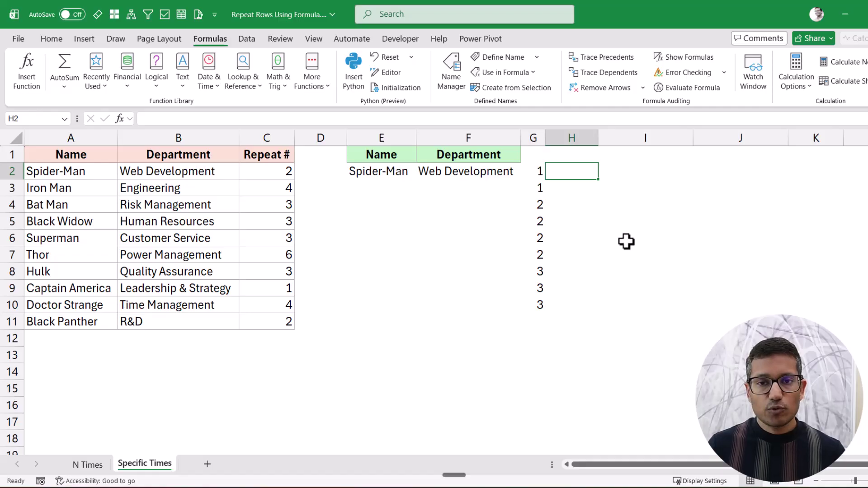
pyautogui.click(540, 171)
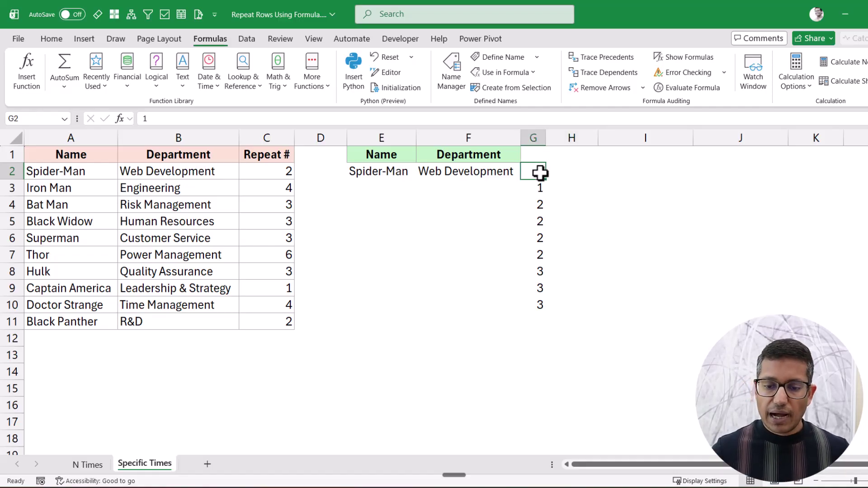
pyautogui.hotkey('ctrl', 'shift', 'Down')
pyautogui.press('Delete')
pyautogui.click(539, 173)
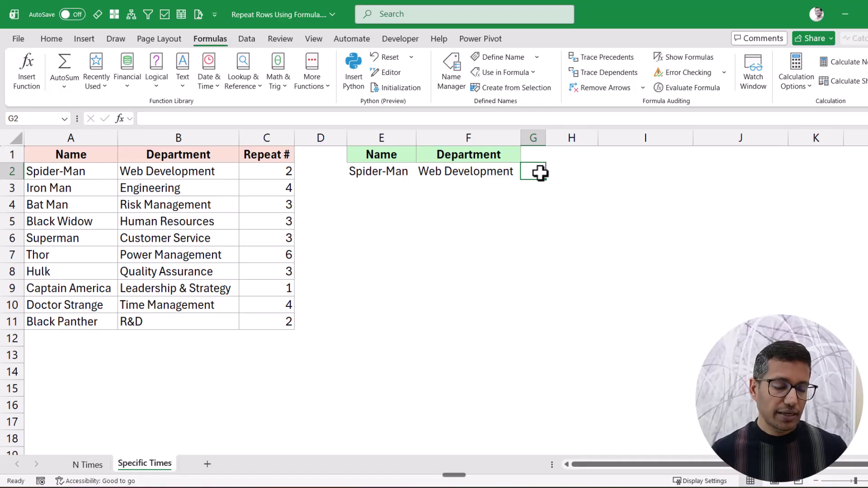
pyautogui.moveTo(87, 171); pyautogui.dragTo(169, 171)
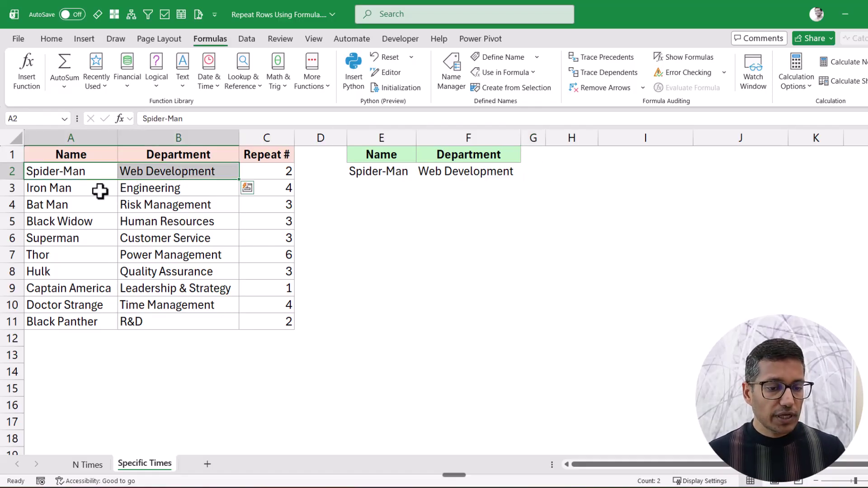
pyautogui.moveTo(99, 191); pyautogui.dragTo(151, 189)
pyautogui.moveTo(267, 172); pyautogui.dragTo(269, 323)
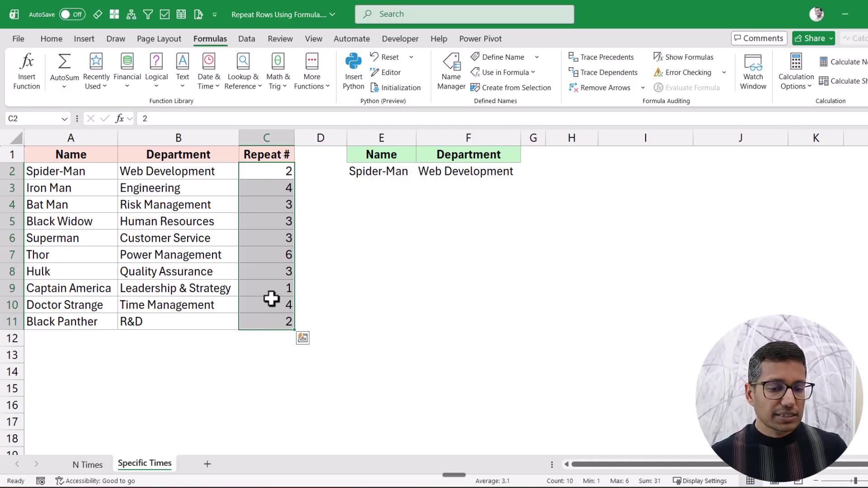
pyautogui.click(538, 177)
pyautogui.write('=ae')
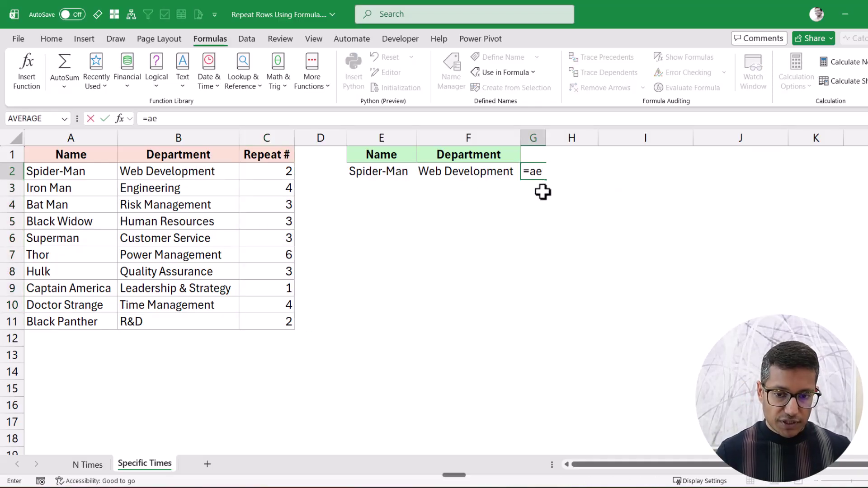
pyautogui.press('Tab')
pyautogui.press('Left')
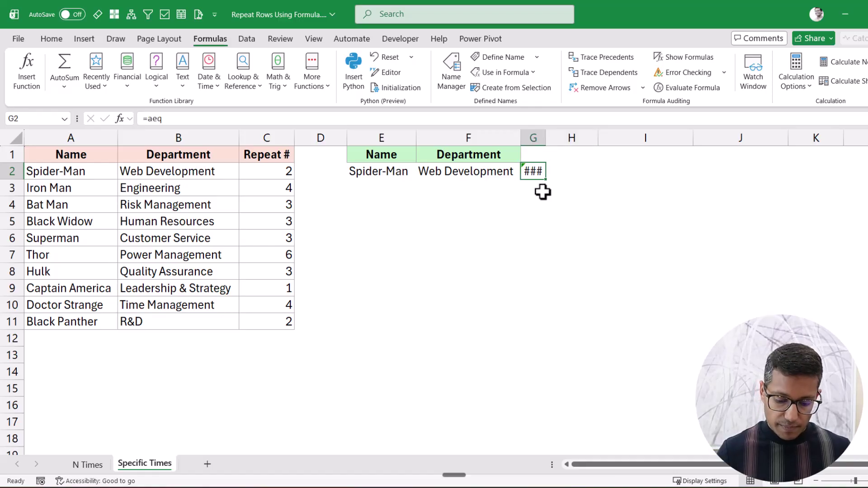
# Enter =SEQUENCE(SUM(C2:C11)) in G2 to number every output row from the total of the repeat counts.
pyautogui.write('=seq')
pyautogui.press('Tab')
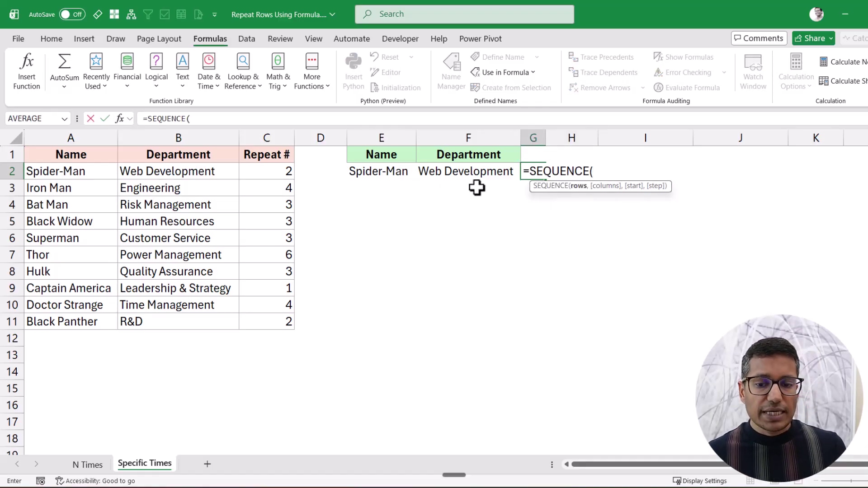
pyautogui.write('sum')
pyautogui.press('Tab')
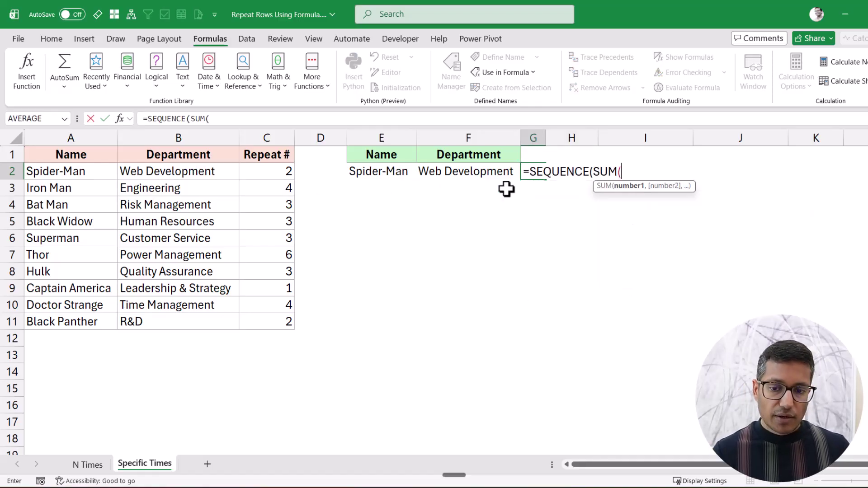
pyautogui.moveTo(281, 170); pyautogui.dragTo(276, 316)
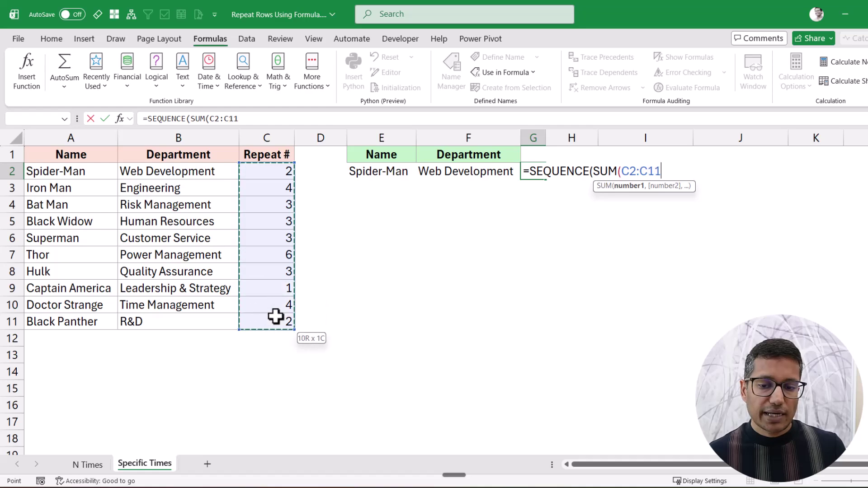
pyautogui.write(')')
pyautogui.press('Return')
pyautogui.press('Up')
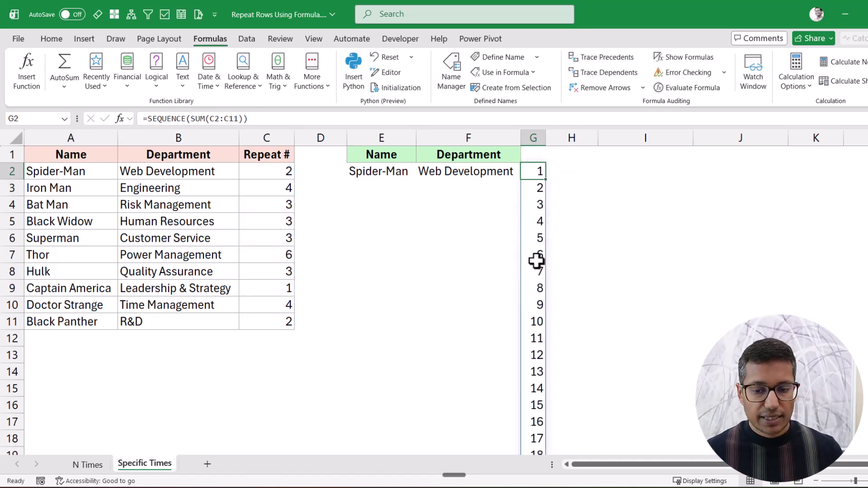
pyautogui.scroll(-8, 533, 267)
pyautogui.scroll(8, 532, 271)
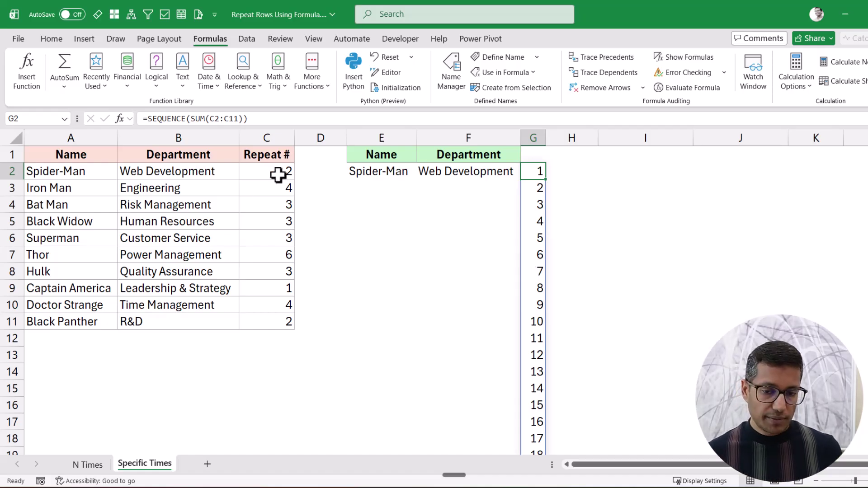
# Enter =SCAN(0,C2:C11,LAMBDA(a,b,a+b)) in H2 to produce a running total of the repeat counts.
pyautogui.click(572, 174)
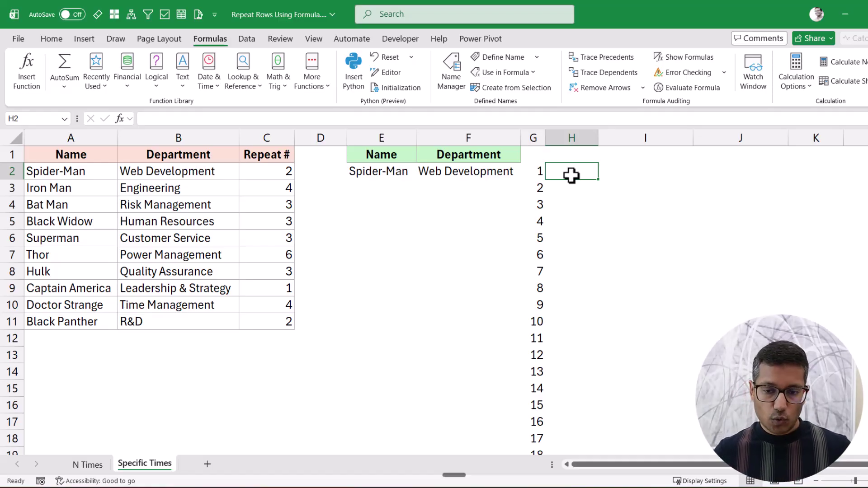
pyautogui.write('=scan')
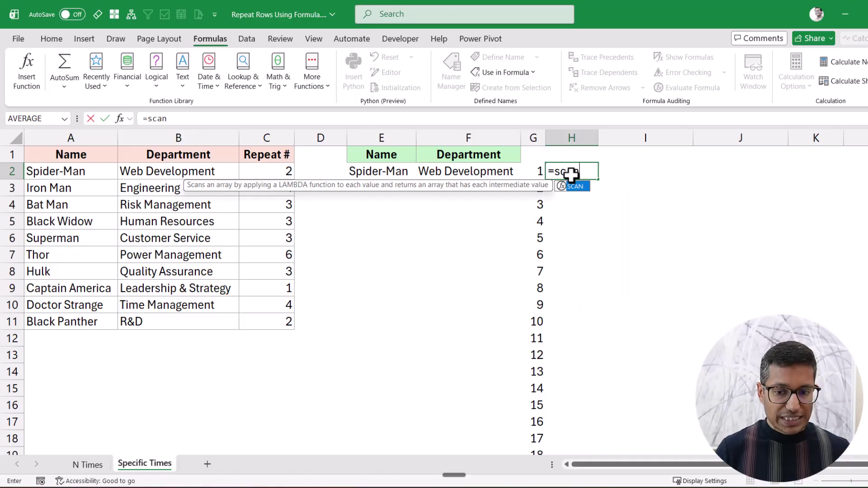
pyautogui.press('Tab')
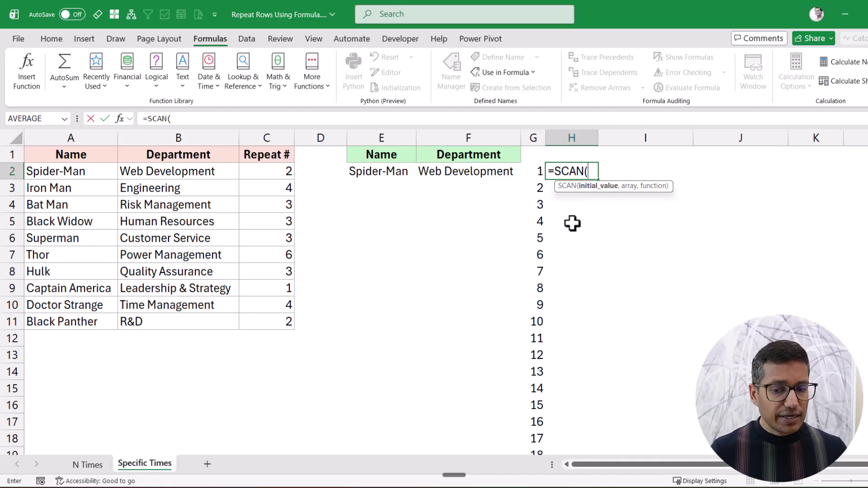
pyautogui.write('0,')
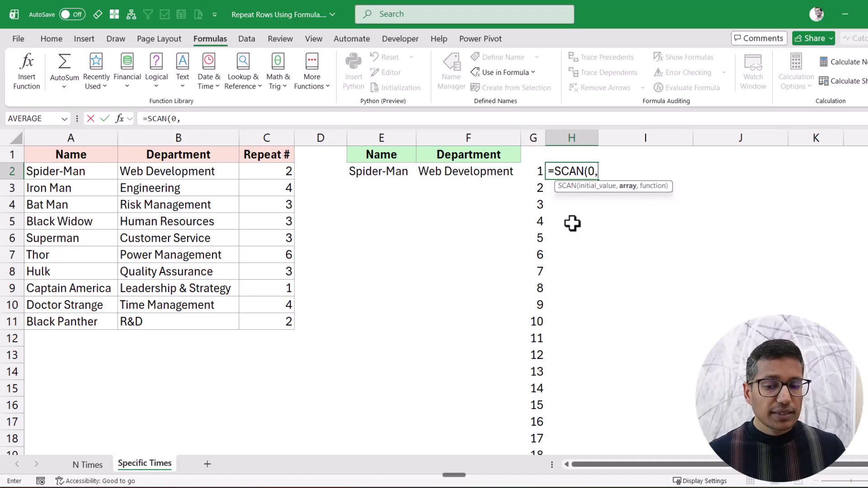
pyautogui.moveTo(277, 174); pyautogui.dragTo(272, 320)
pyautogui.write(',')
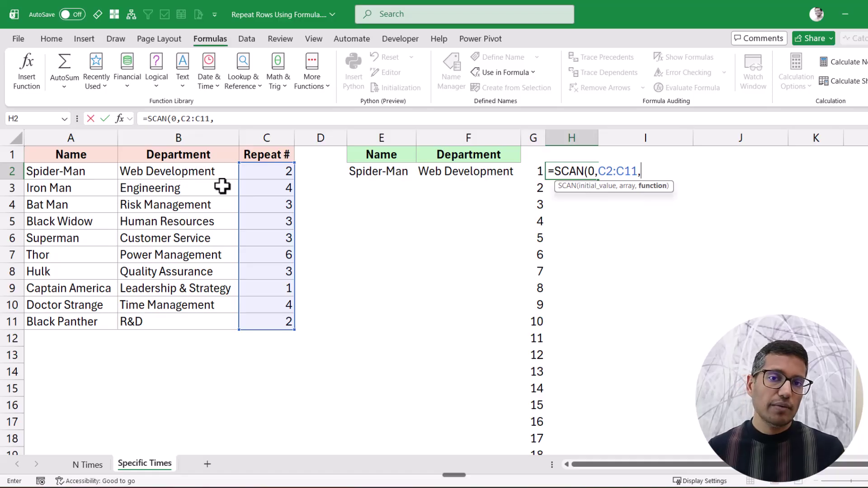
pyautogui.write('LAMBDA(')
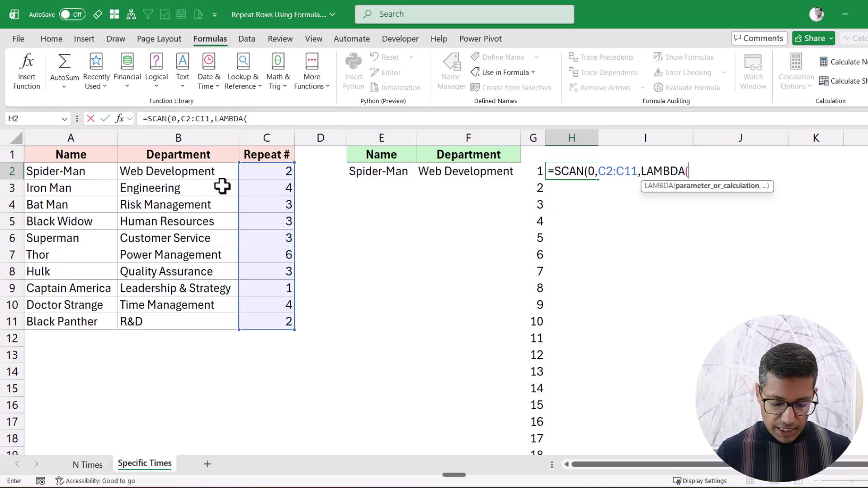
pyautogui.write('a,b,')
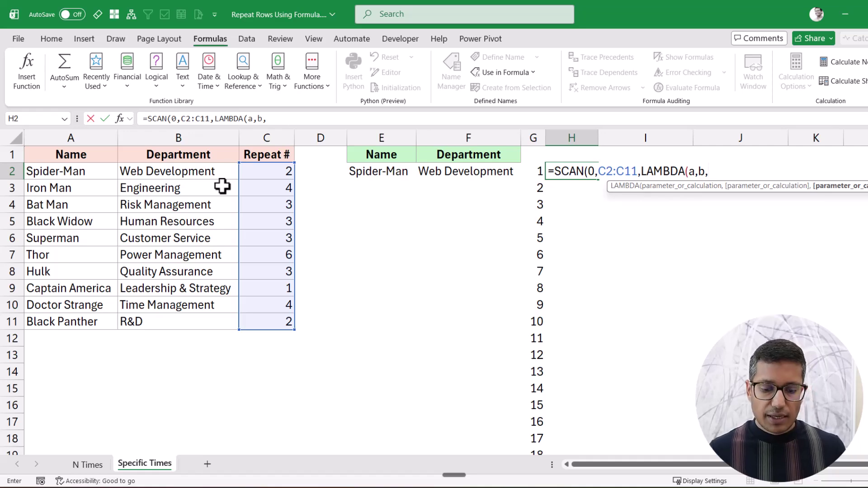
pyautogui.write('a+b))')
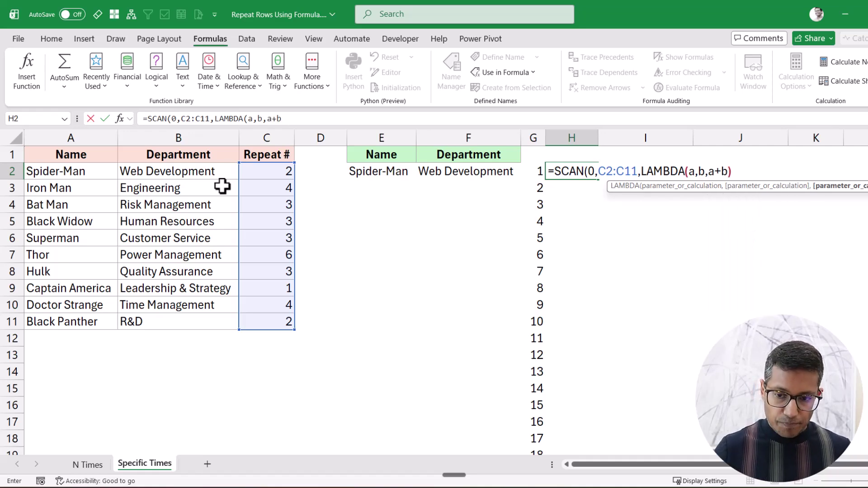
pyautogui.hotkey('ctrl', 'Return')
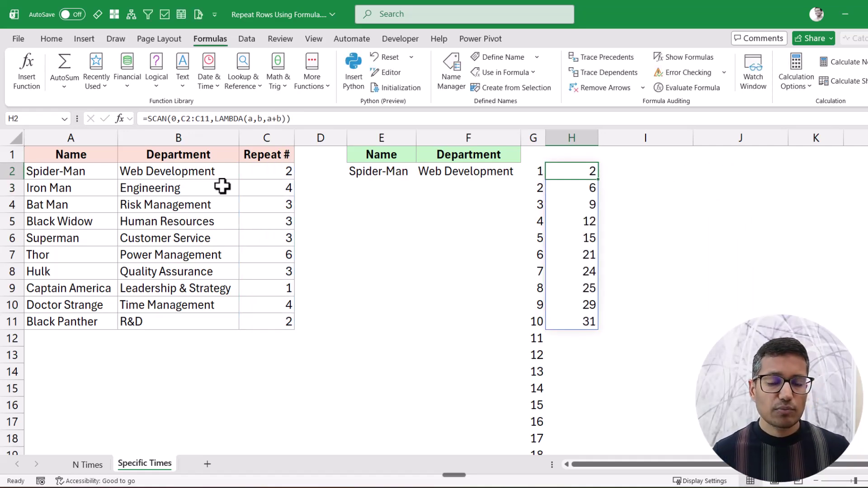
pyautogui.click(174, 118)
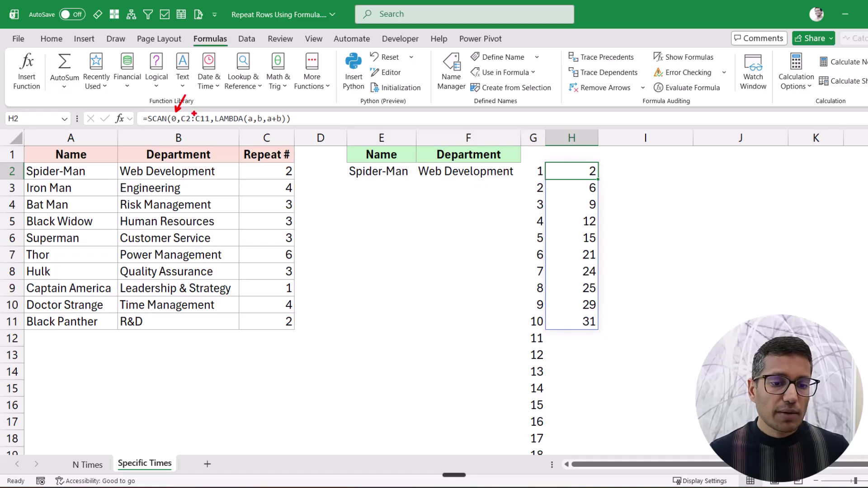
pyautogui.moveTo(180, 108); pyautogui.dragTo(211, 127)
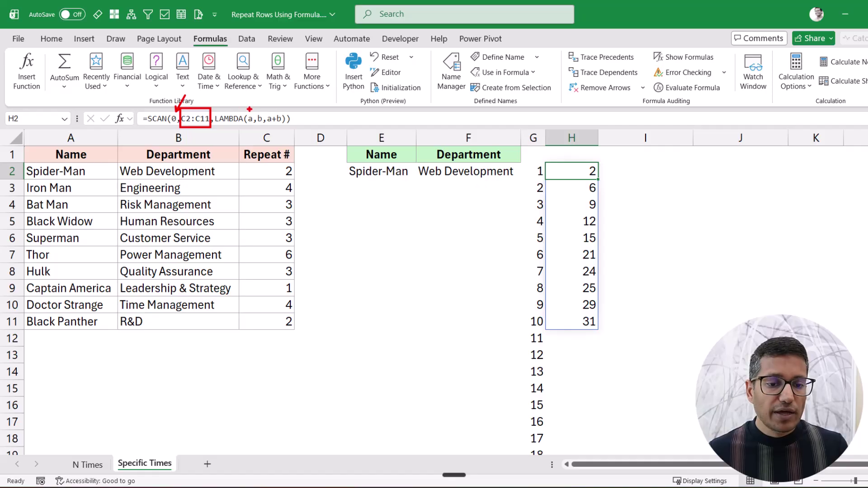
pyautogui.moveTo(250, 107); pyautogui.dragTo(255, 92)
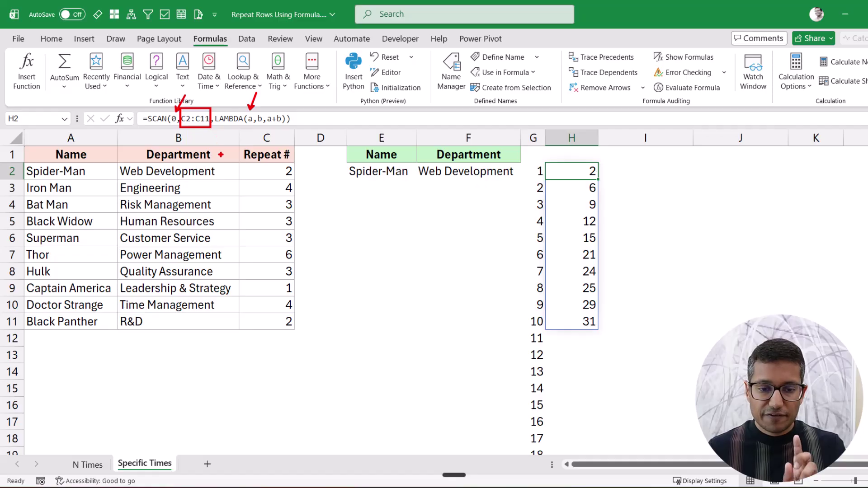
pyautogui.moveTo(261, 111); pyautogui.dragTo(273, 94)
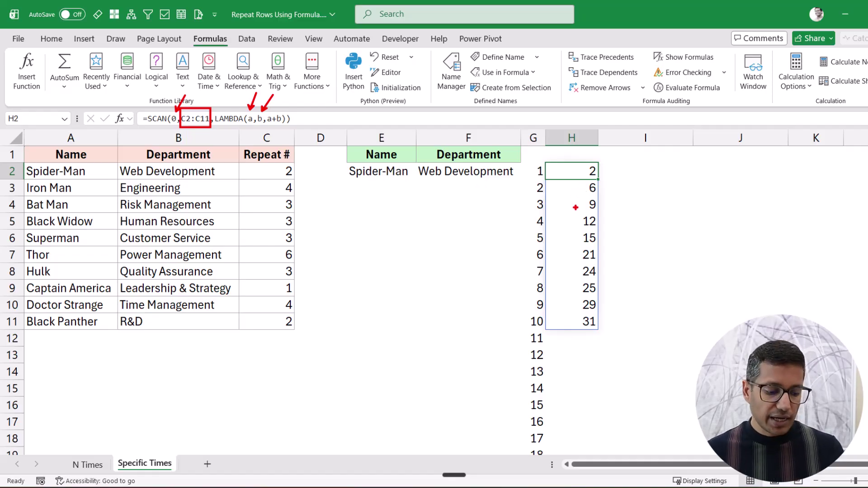
pyautogui.press('Escape')
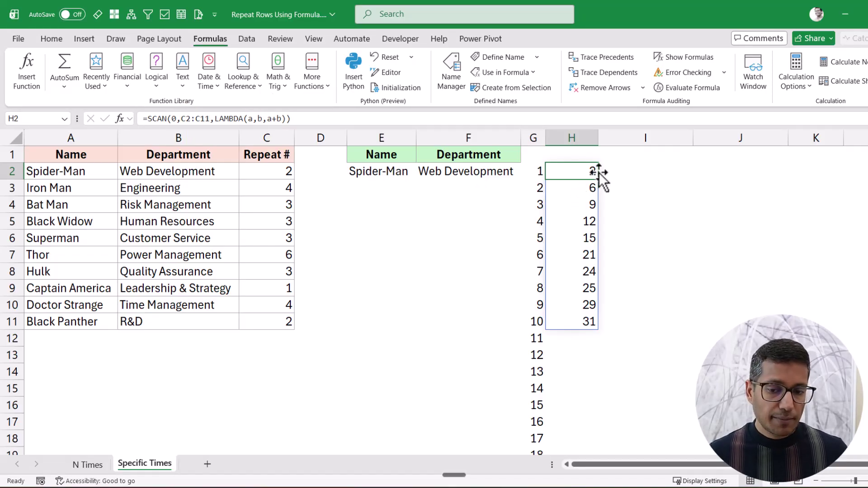
# Enter =XMATCH(G2#,H2#,1) in I2 to match each sequence number to the exact or next larger running total.
pyautogui.click(614, 172)
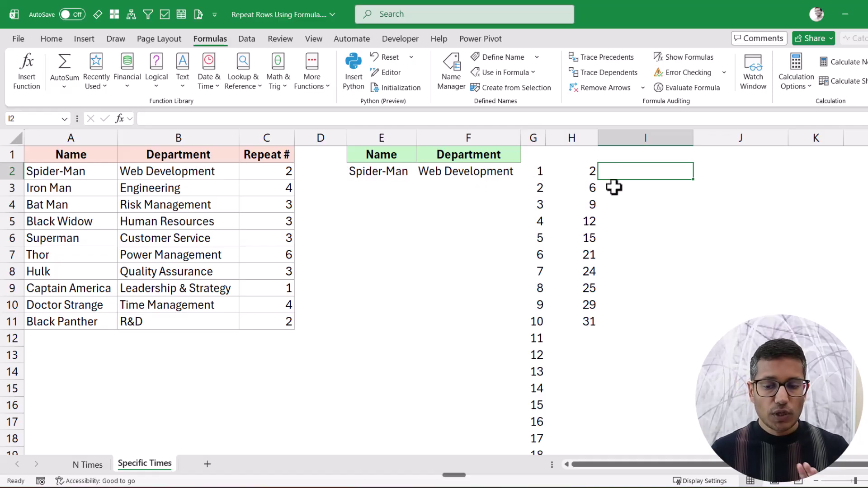
pyautogui.write('=xma')
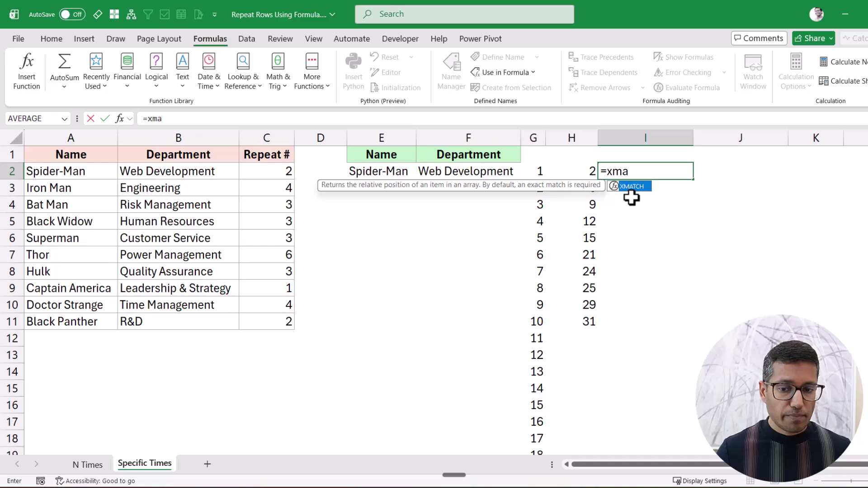
pyautogui.press('Tab')
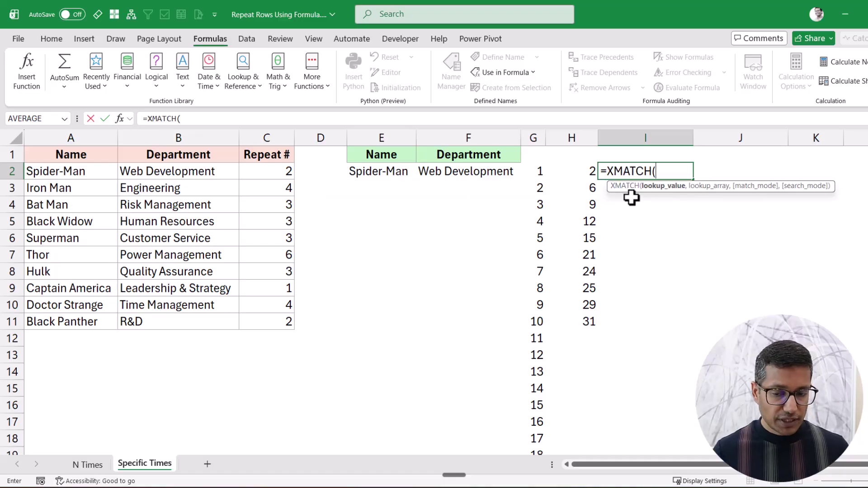
pyautogui.click(542, 171)
pyautogui.scroll(-5, 545, 174)
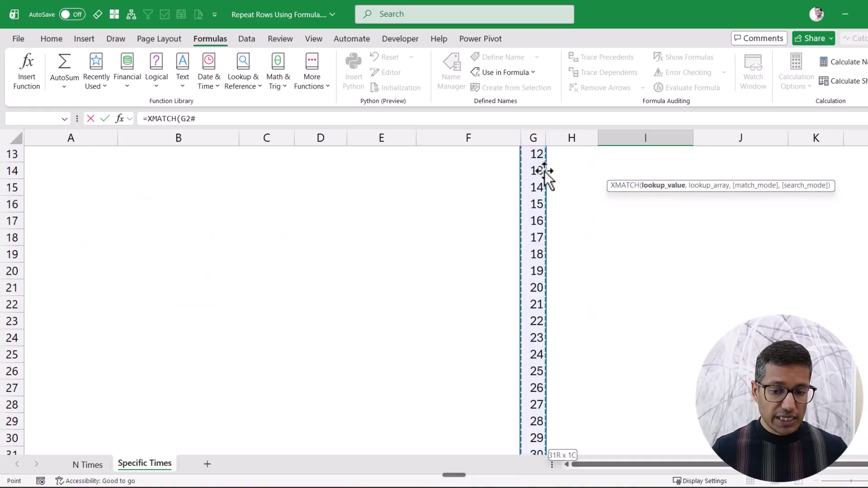
pyautogui.write(',')
pyautogui.scroll(5, 596, 209)
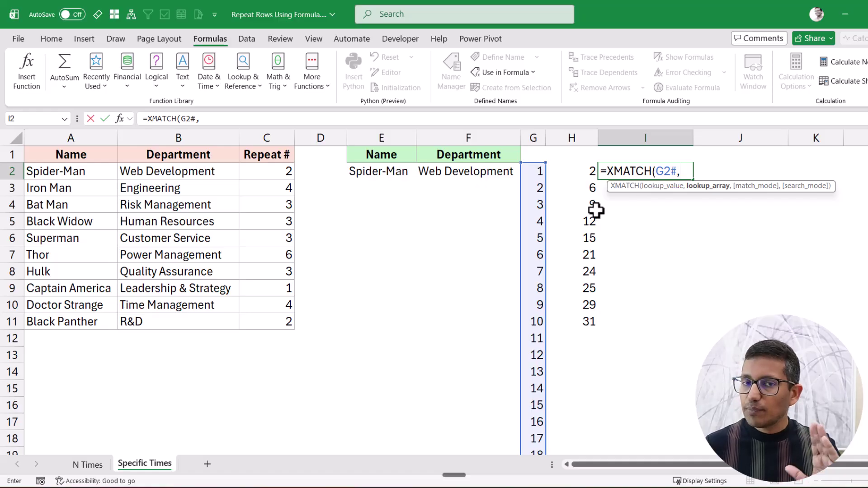
pyautogui.moveTo(586, 174); pyautogui.dragTo(582, 316)
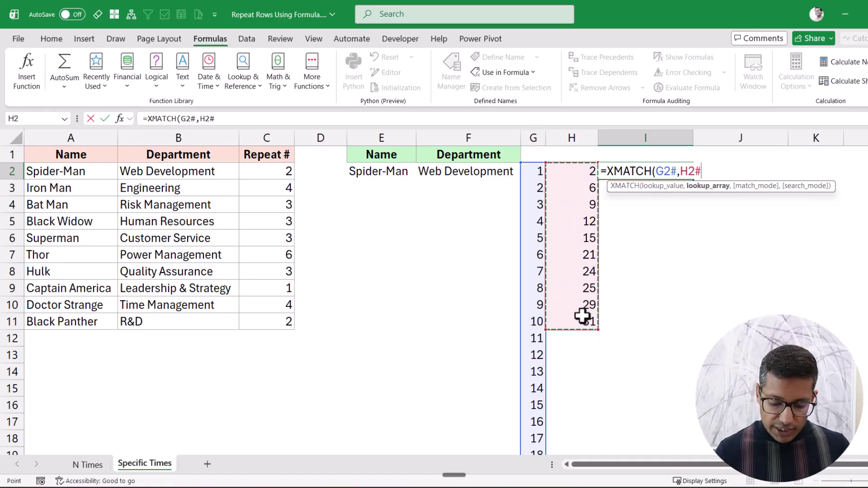
pyautogui.write(',')
pyautogui.press('Down')
pyautogui.press('Down')
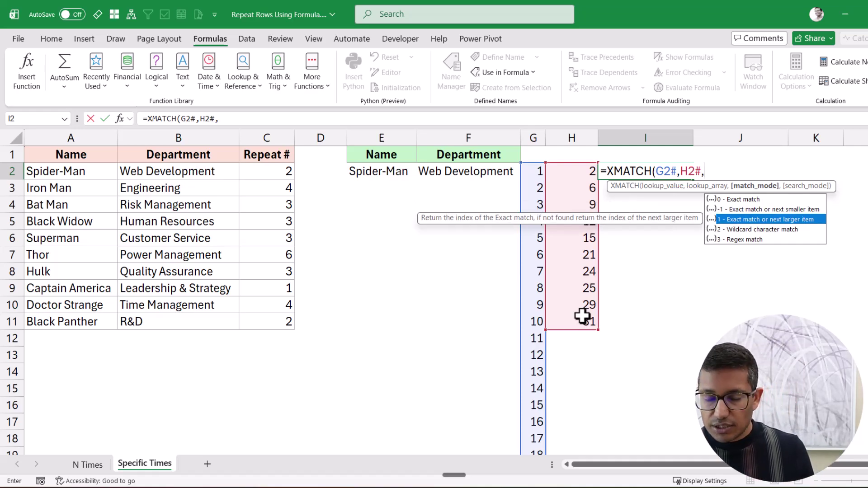
pyautogui.press('Tab')
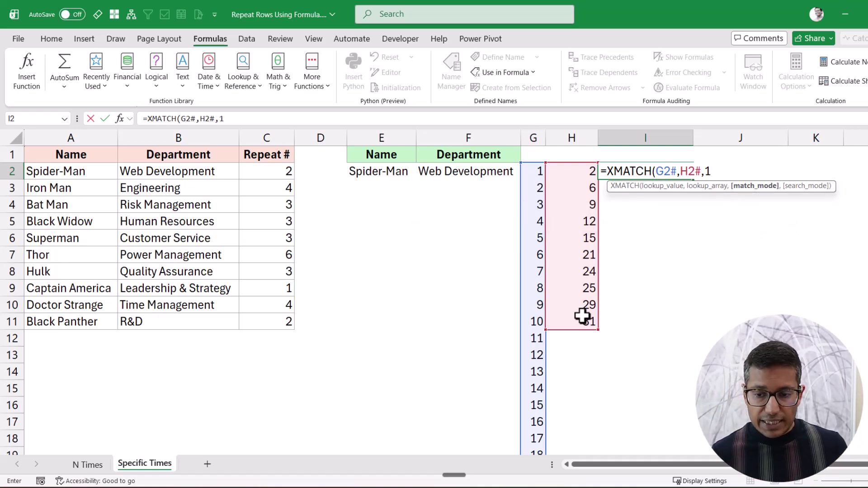
pyautogui.hotkey('ctrl', 'Return')
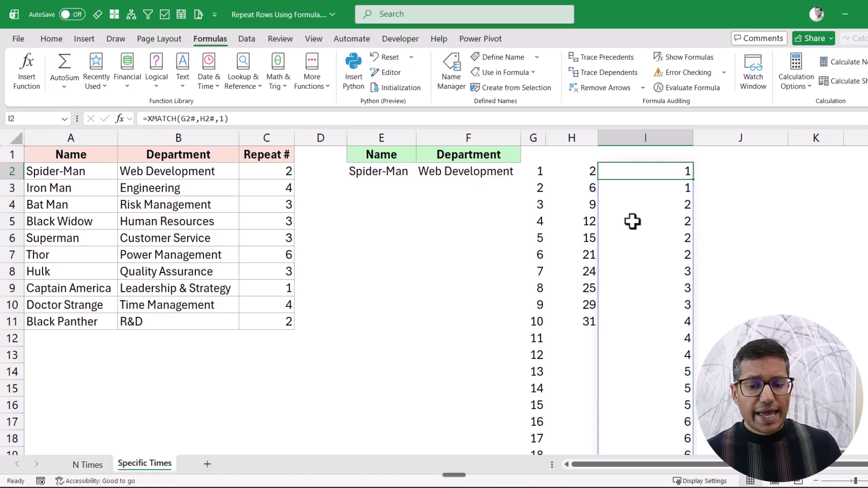
# Examine how the sequence numbers in column G match the running totals in column H to give the row positions in column I.
pyautogui.click(537, 174)
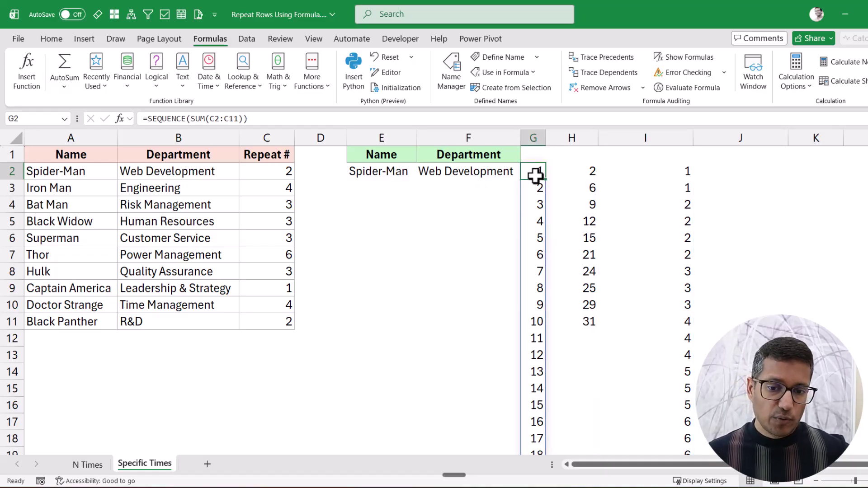
pyautogui.moveTo(573, 174); pyautogui.dragTo(577, 330)
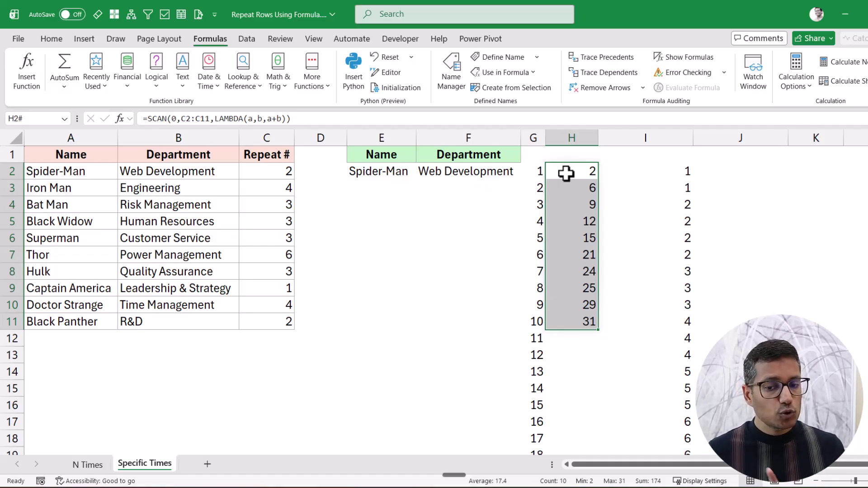
pyautogui.click(565, 173)
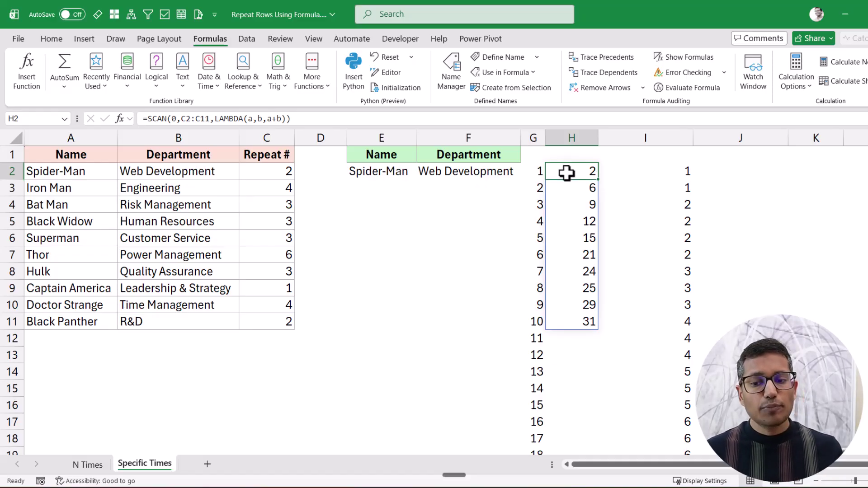
pyautogui.click(657, 174)
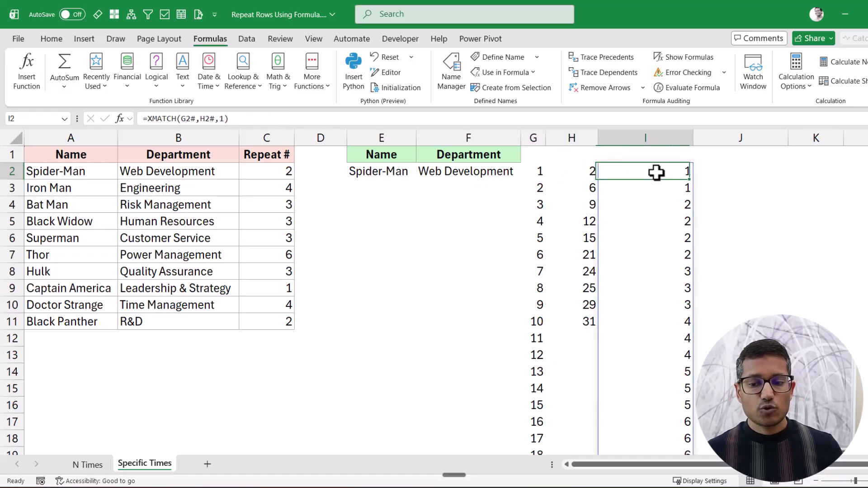
pyautogui.click(537, 190)
pyautogui.click(574, 171)
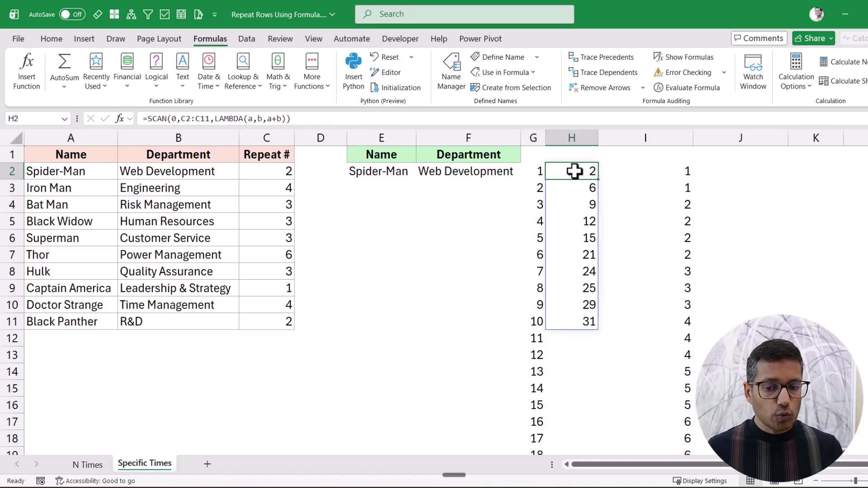
pyautogui.click(662, 190)
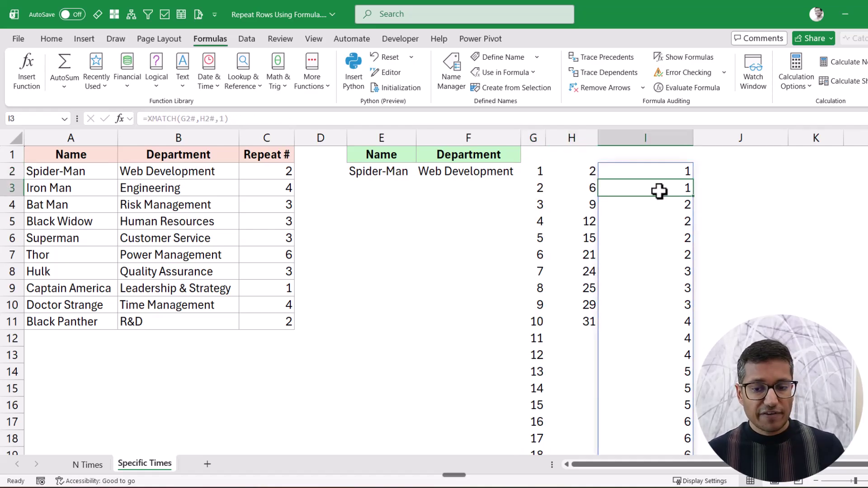
pyautogui.click(539, 205)
pyautogui.moveTo(566, 170); pyautogui.dragTo(565, 321)
pyautogui.click(569, 191)
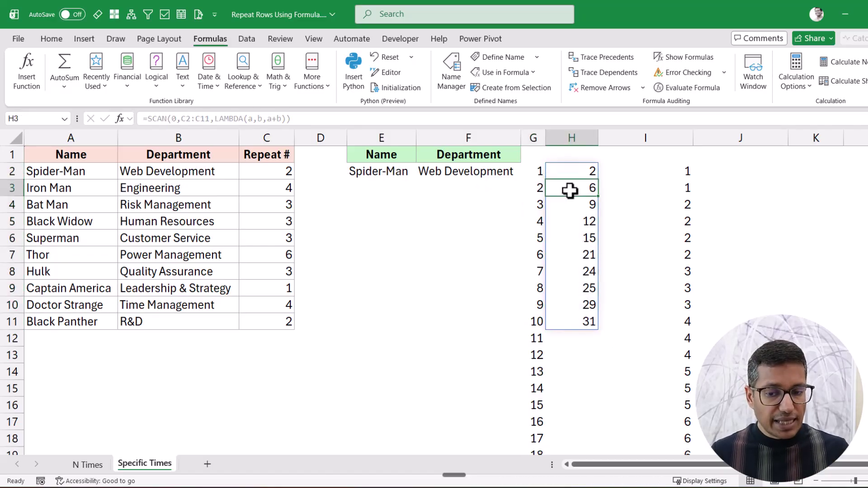
pyautogui.click(660, 207)
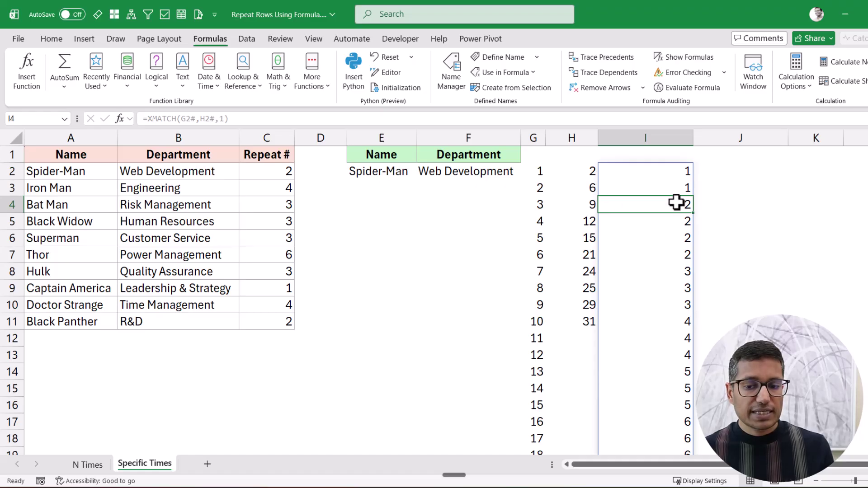
pyautogui.moveTo(677, 209); pyautogui.dragTo(676, 257)
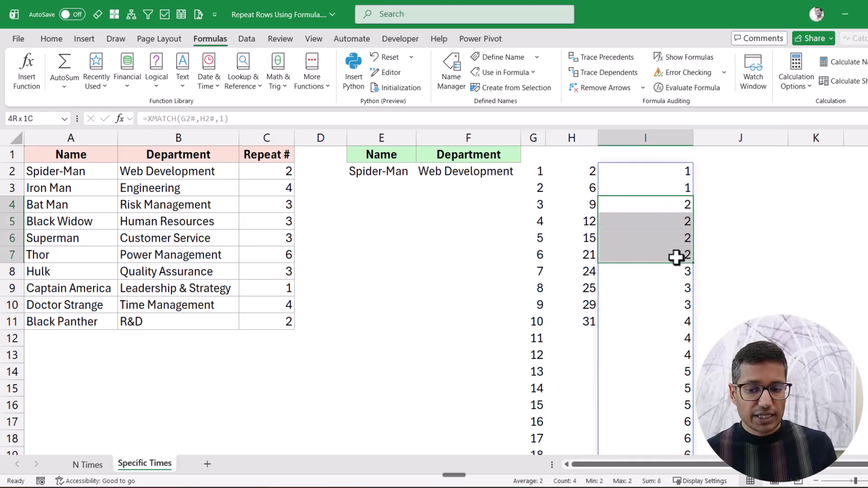
pyautogui.click(539, 239)
pyautogui.click(539, 270)
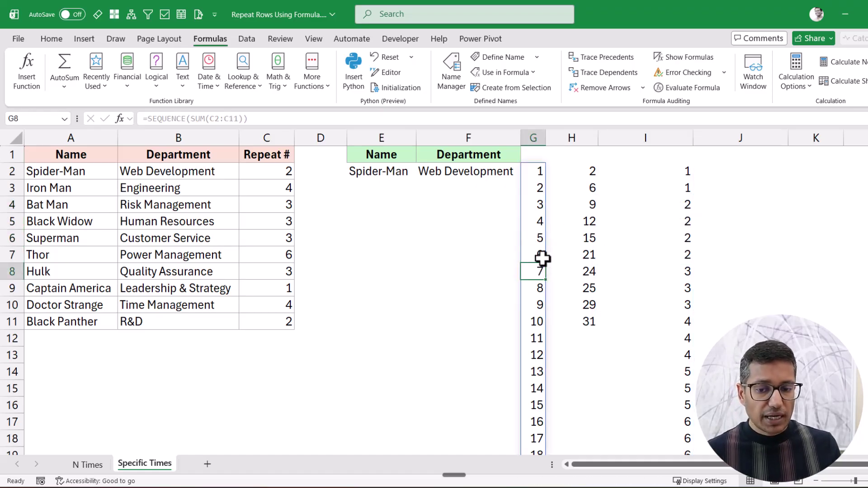
pyautogui.moveTo(579, 171); pyautogui.dragTo(581, 321)
pyautogui.click(577, 202)
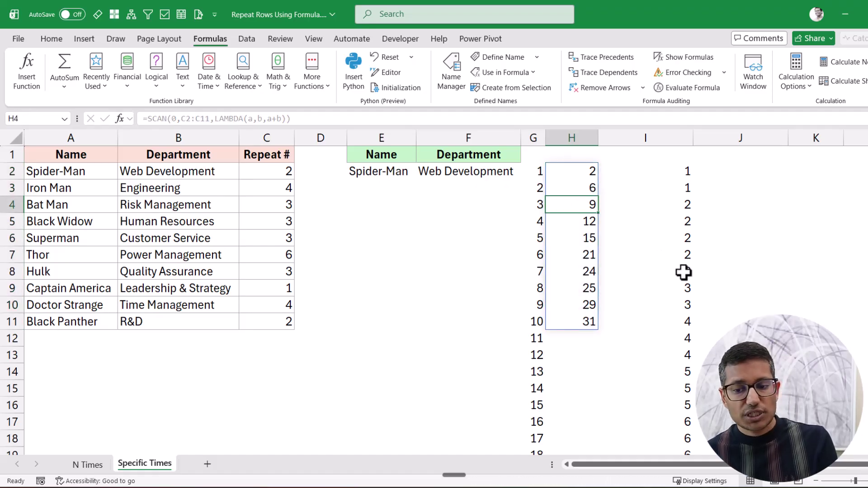
pyautogui.click(674, 172)
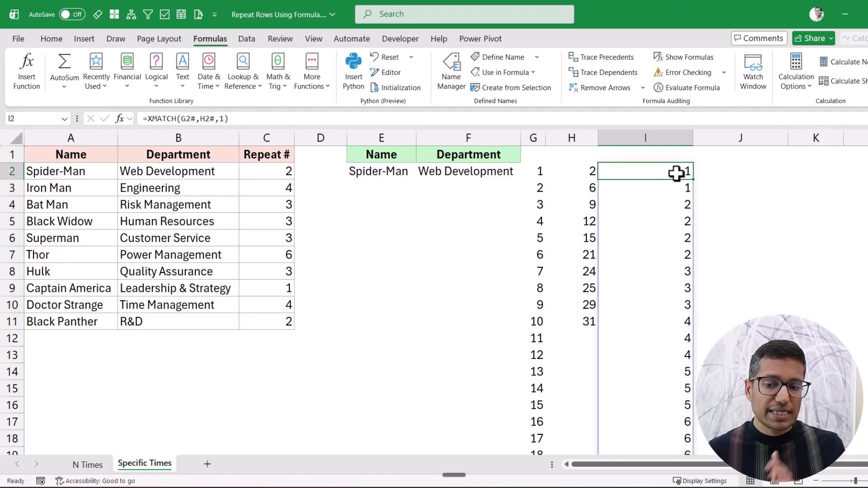
# Replace the G2# reference in I2's XMATCH formula with SEQUENCE(SUM(C2:C11)) copied from G2.
pyautogui.doubleClick(534, 172)
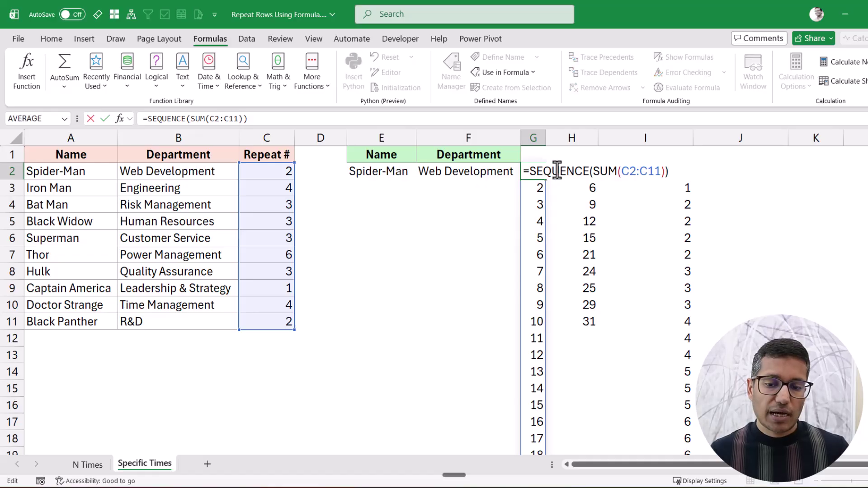
pyautogui.moveTo(573, 173); pyautogui.dragTo(676, 173)
pyautogui.hotkey('ctrl', 'c')
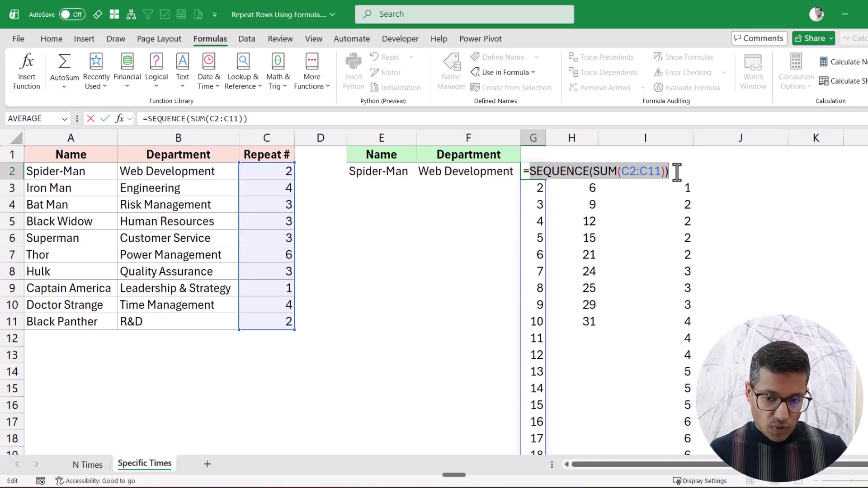
pyautogui.press('Escape')
pyautogui.doubleClick(668, 173)
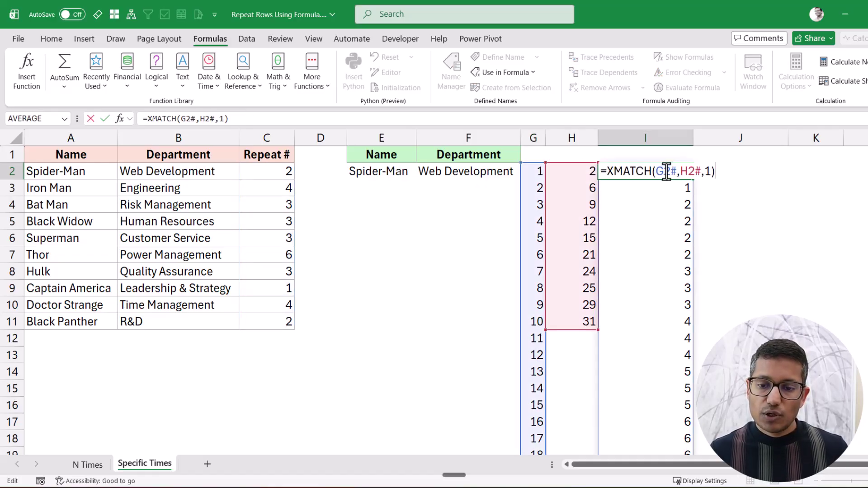
pyautogui.doubleClick(666, 172)
pyautogui.hotkey('ctrl', 'v')
pyautogui.press('Return')
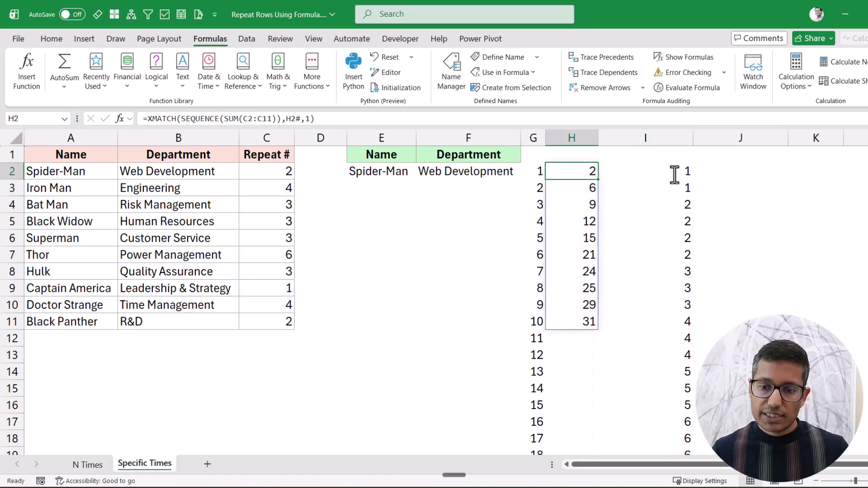
# Replace the H2# reference in I2's XMATCH formula with SCAN(0,C2:C11,LAMBDA(a,b,a+b)) copied from H2.
pyautogui.press('F2')
pyautogui.hotkey('shift', 'Home')
pyautogui.hotkey('shift', 'Right')
pyautogui.hotkey('ctrl', 'c')
pyautogui.press('Tab')
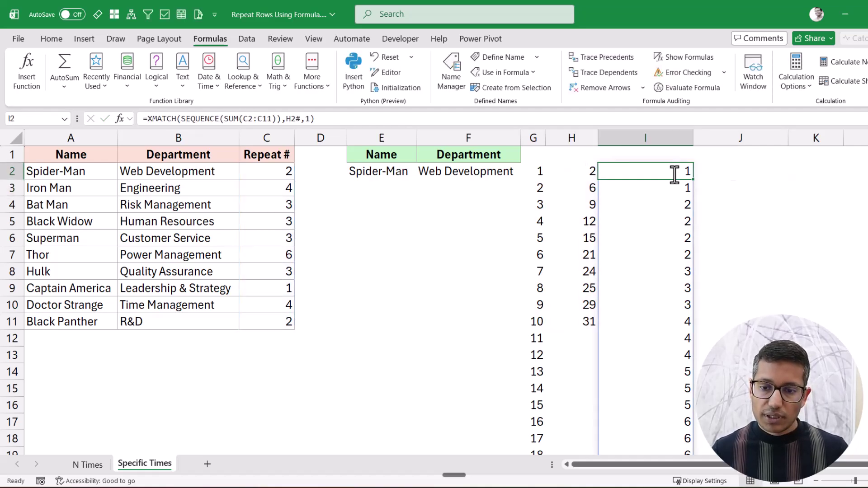
pyautogui.press('F2')
pyautogui.doubleClick(809, 171)
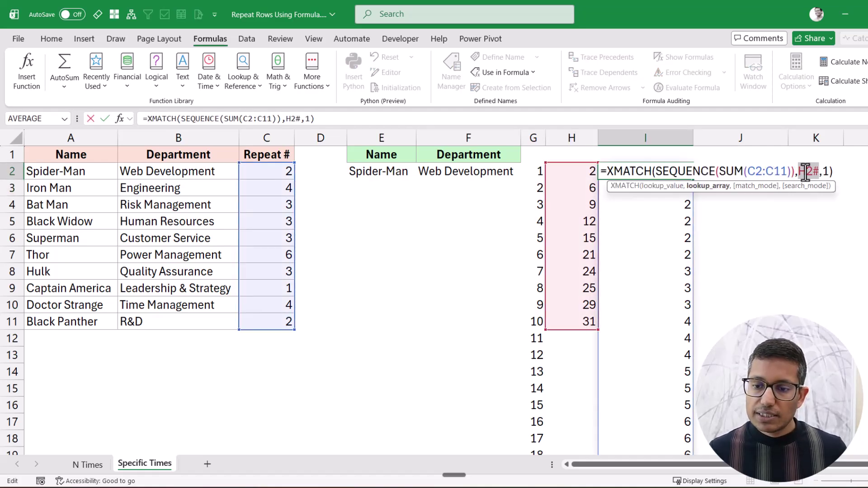
pyautogui.hotkey('ctrl', 'v')
pyautogui.press('Return')
# Delete the SEQUENCE and SCAN helper formulas from cells G2 and H2.
pyautogui.press('Up')
pyautogui.press('Left')
pyautogui.press('Left')
pyautogui.hotkey('shift', 'Right')
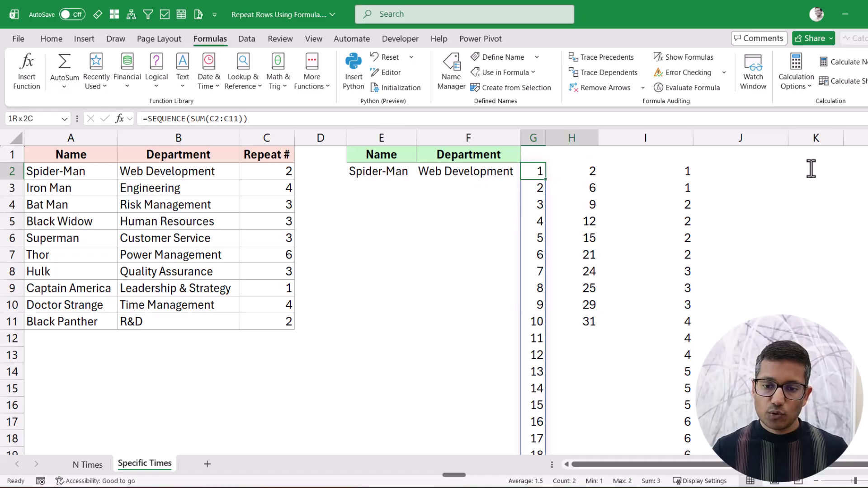
pyautogui.press('Delete')
# Copy the combined XMATCH expression from I2 without its equals sign, leaving the cell unchanged.
pyautogui.press('Right')
pyautogui.press('F2')
pyautogui.press('Tab')
pyautogui.press('Tab')
pyautogui.press('Left')
pyautogui.press('F2')
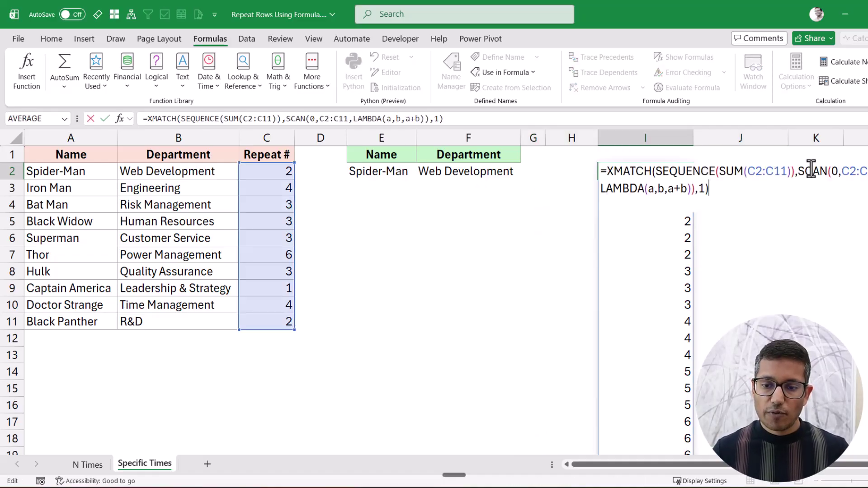
pyautogui.hotkey('shift', 'Up')
pyautogui.hotkey('shift', 'Up')
pyautogui.hotkey('ctrl', 'c')
pyautogui.press('Escape')
# Replace the row number 1 in E2's INDEX formula with the copied XMATCH expression.
pyautogui.press('Left')
pyautogui.press('Left')
pyautogui.press('Left')
pyautogui.press('Left')
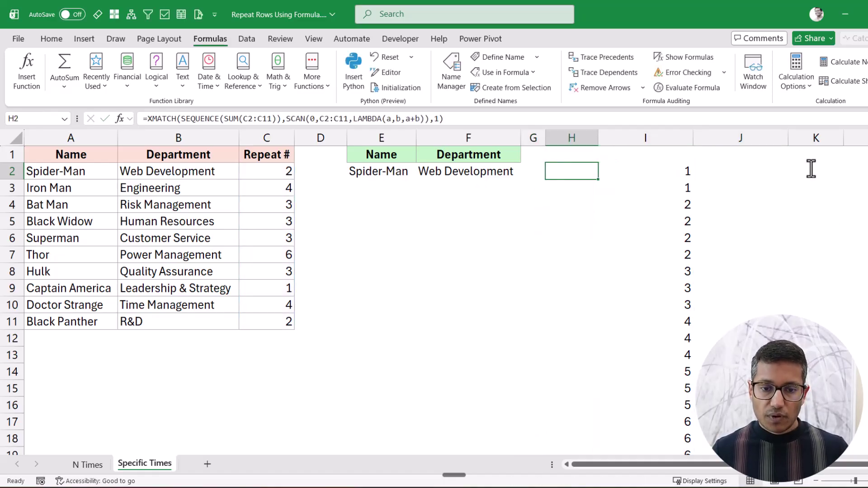
pyautogui.press('F2')
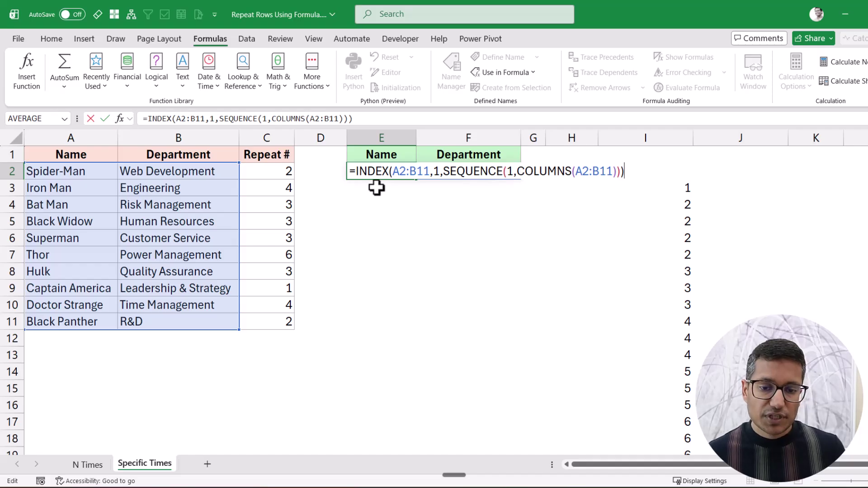
pyautogui.click(438, 170)
pyautogui.press('BackSpace')
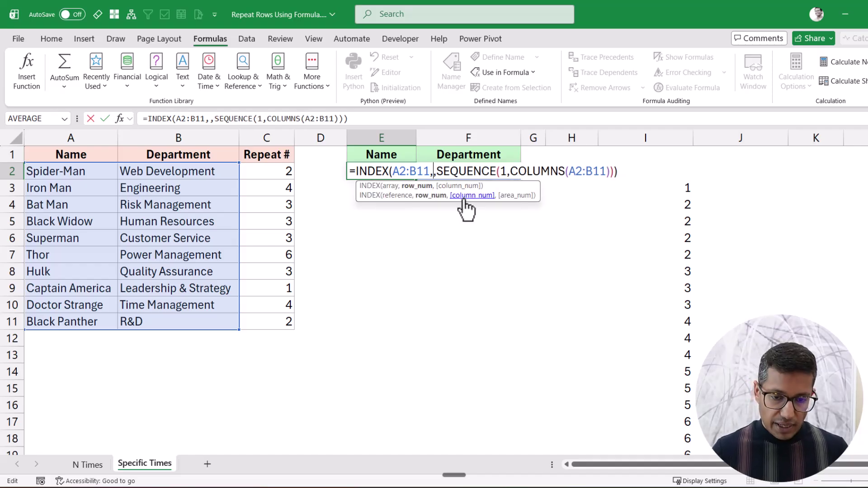
pyautogui.hotkey('ctrl', 'v')
pyautogui.press('Return')
# Delete the XMATCH helper formula from I2 and return to the INDEX formula in E2.
pyautogui.press('Up')
pyautogui.press('Right')
pyautogui.press('Right')
pyautogui.press('Right')
pyautogui.press('Right')
pyautogui.press('Right')
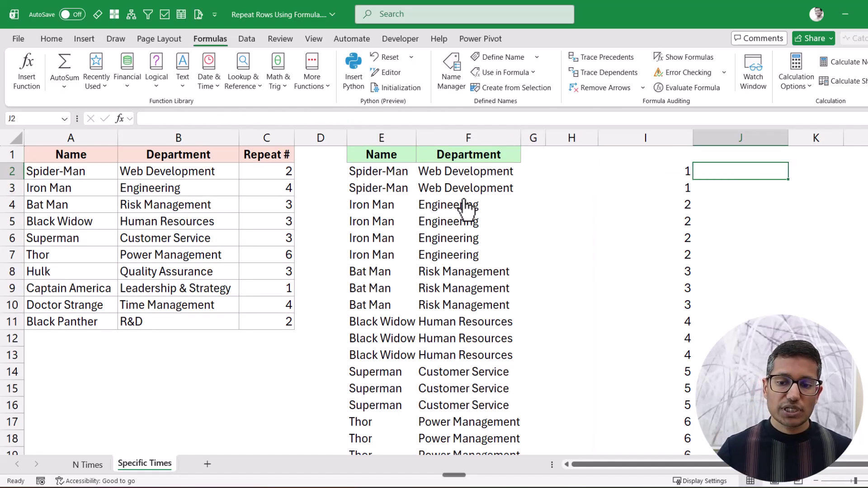
pyautogui.press('Left')
pyautogui.press('Delete')
pyautogui.press('Left')
pyautogui.press('Left')
pyautogui.press('Left')
pyautogui.press('Left')
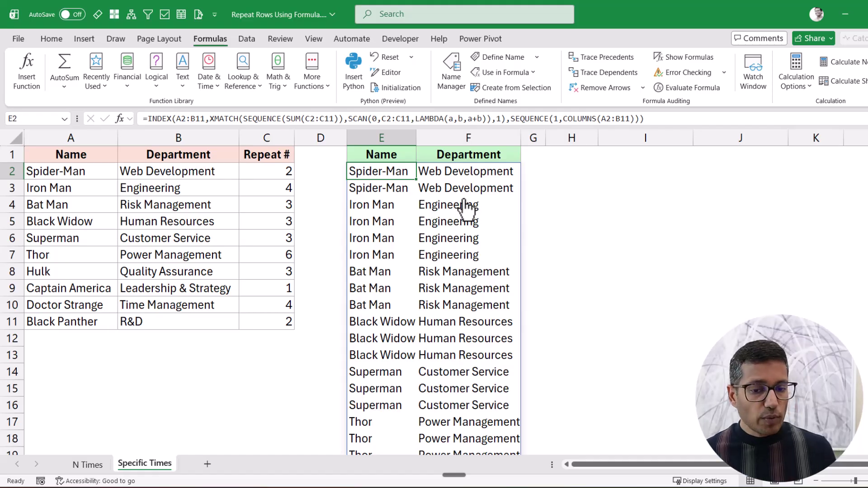
# Set Spider-Man's repeat count in C2 to 5 and check the repeated rows in column E.
pyautogui.moveTo(368, 204); pyautogui.dragTo(368, 254)
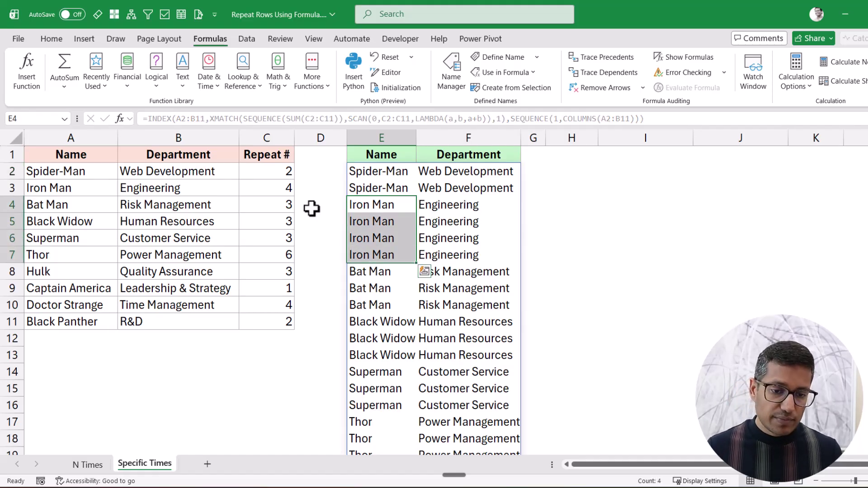
pyautogui.click(275, 171)
pyautogui.write('5')
pyautogui.hotkey('ctrl', 'Return')
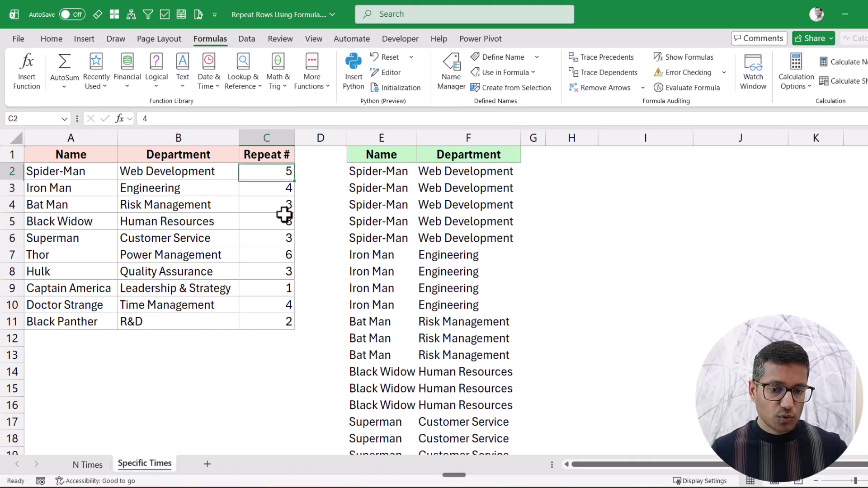
pyautogui.click(370, 254)
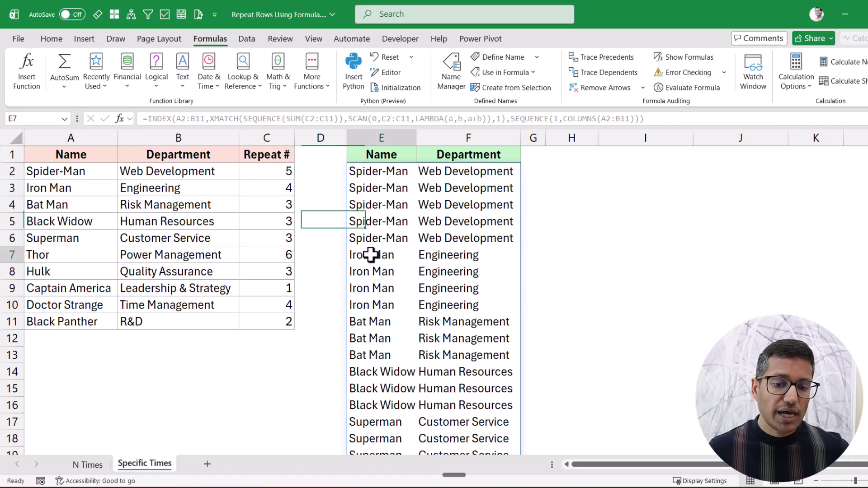
pyautogui.moveTo(371, 255); pyautogui.dragTo(366, 303)
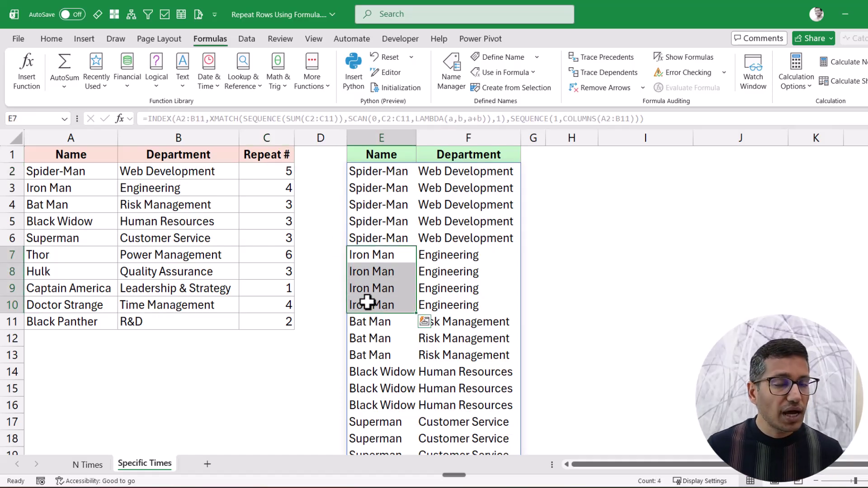
# Wrap E2's INDEX formula in a LAMBDA function with the parameters range and repeat.
pyautogui.click(364, 170)
pyautogui.doubleClick(357, 171)
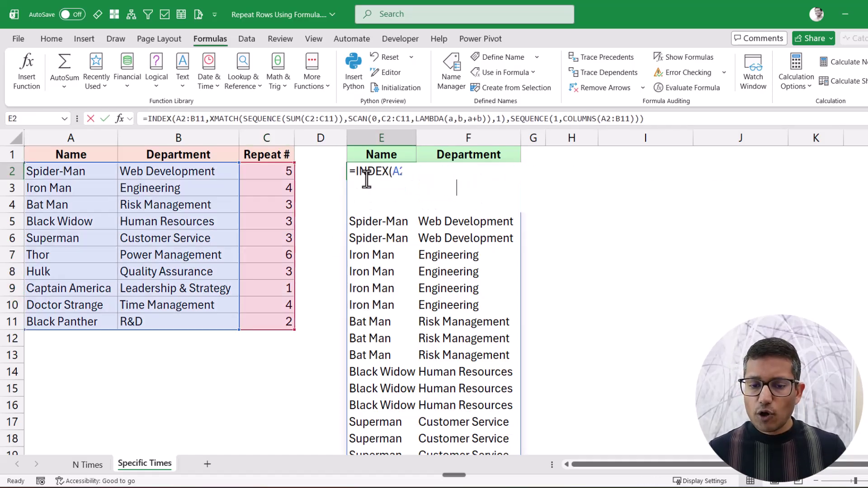
pyautogui.click(357, 171)
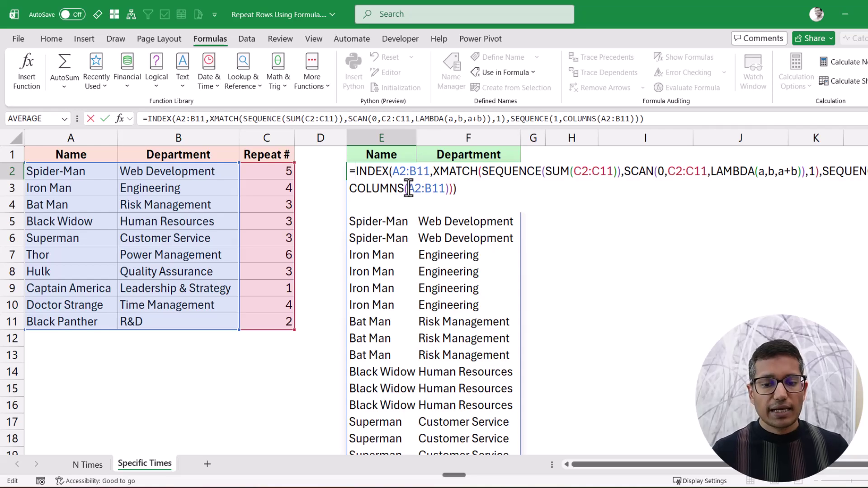
pyautogui.write('LAMBDA(')
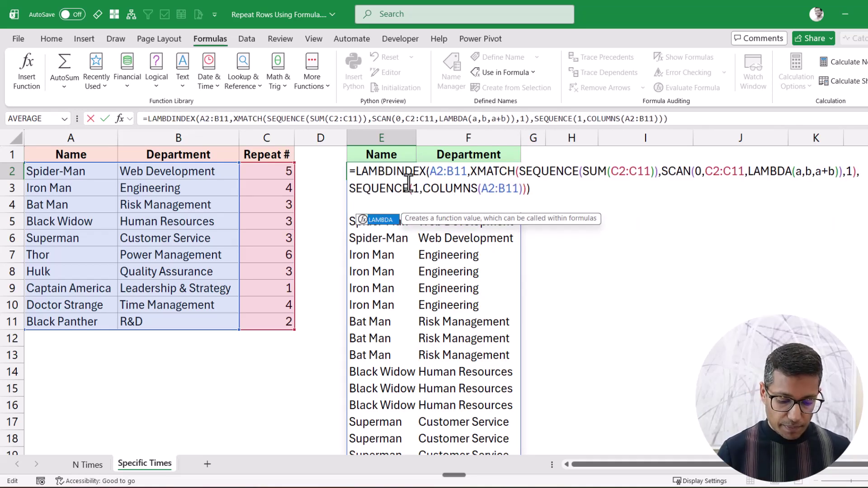
pyautogui.write('range')
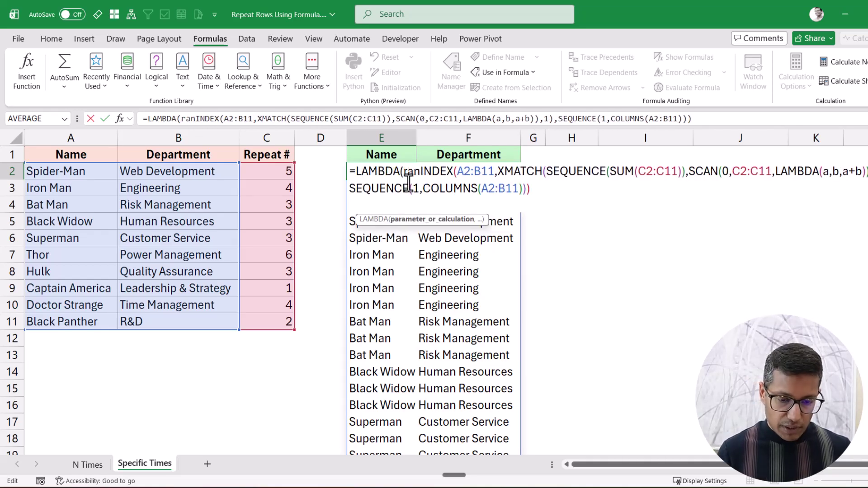
pyautogui.write(',repeat,')
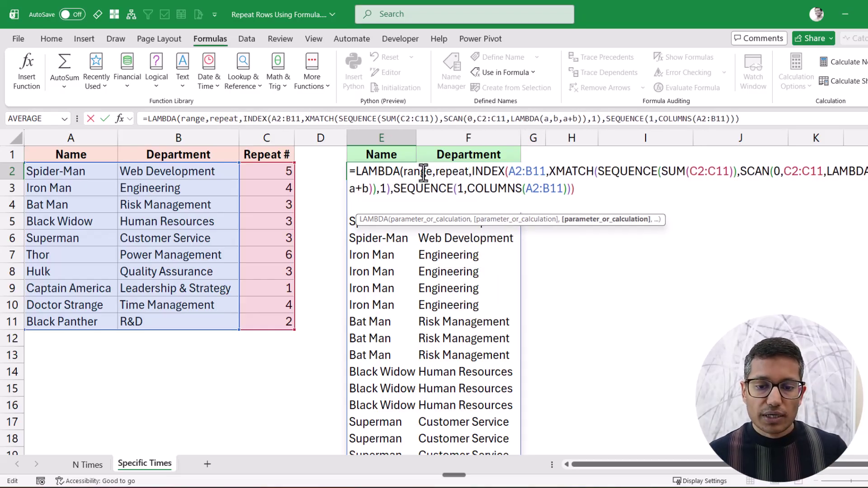
# Replace both A2:B11 references inside E2's LAMBDA formula with the range parameter.
pyautogui.doubleClick(418, 171)
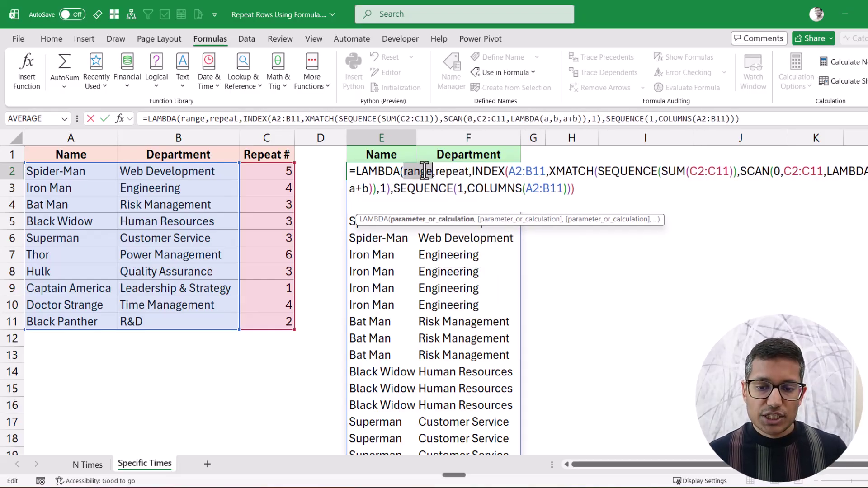
pyautogui.doubleClick(526, 172)
pyautogui.write('range')
pyautogui.doubleClick(536, 189)
pyautogui.write('range')
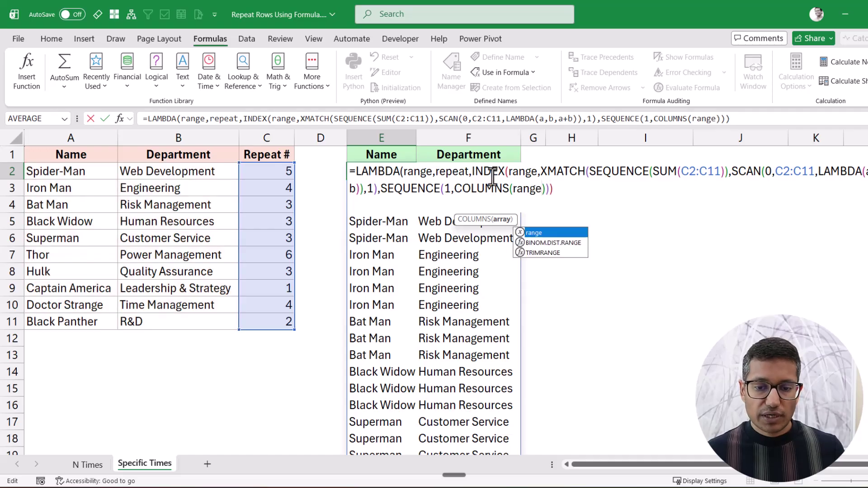
# Replace both C2:C11 references in E2's LAMBDA with the repeat parameter and enter the formula, accepting the closing-parenthesis correction.
pyautogui.doubleClick(452, 172)
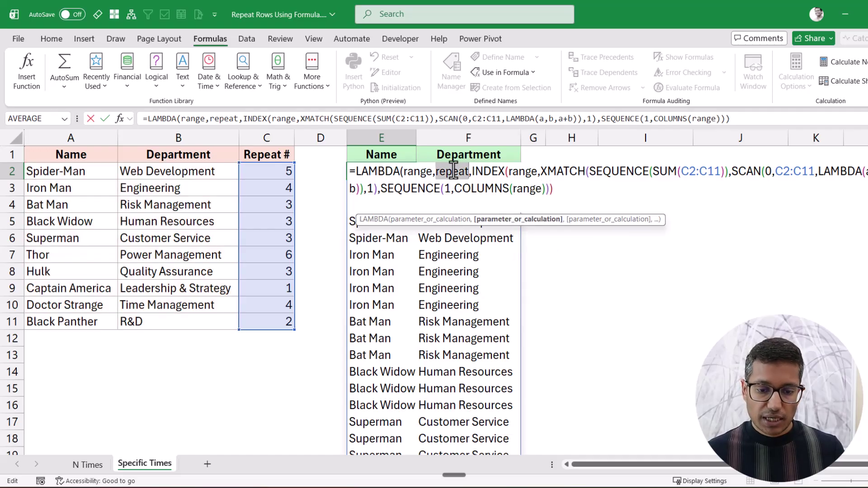
pyautogui.doubleClick(696, 172)
pyautogui.write('repeat')
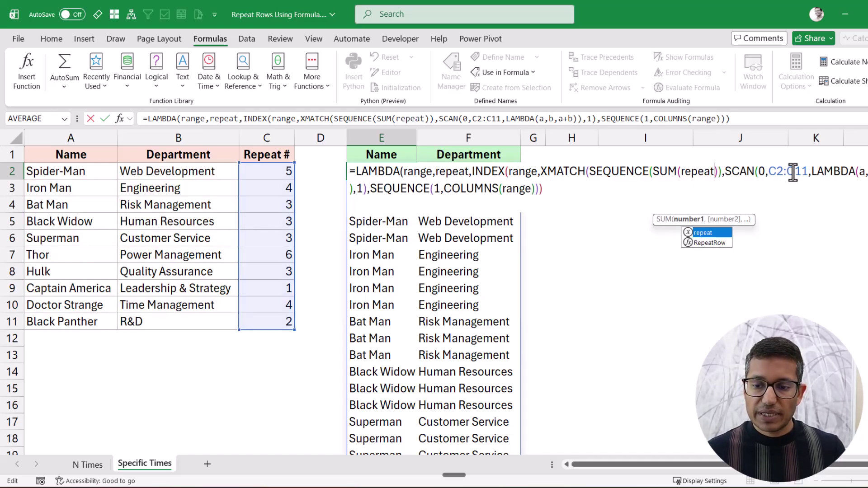
pyautogui.doubleClick(791, 172)
pyautogui.write('repeat')
pyautogui.press('Return')
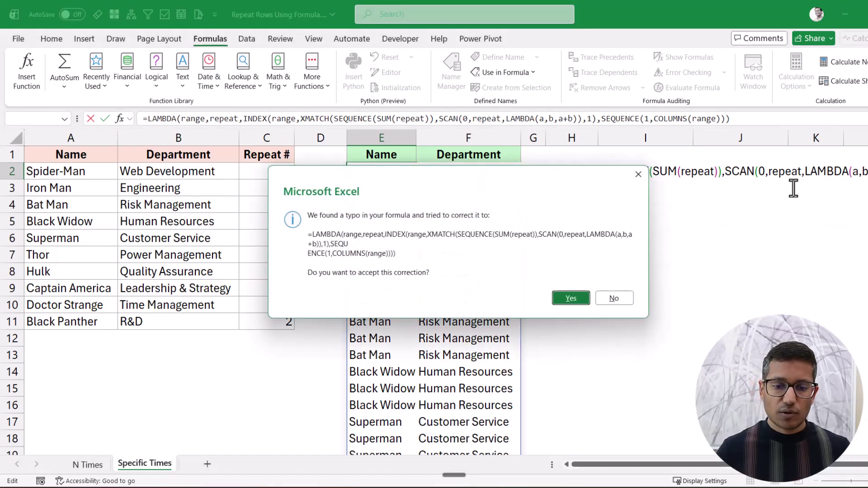
pyautogui.press('Return')
pyautogui.press('Up')
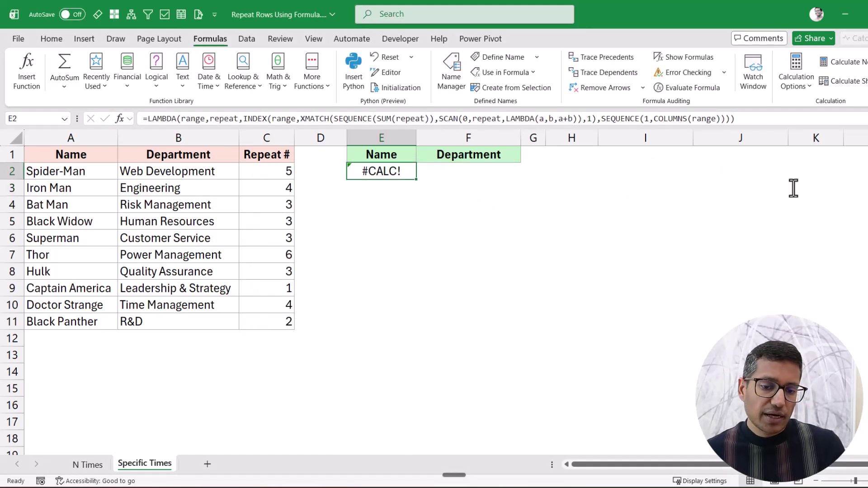
# Call E2's LAMBDA with A2:B11 as the range and C2:C11 as the repeat argument.
pyautogui.press('F2')
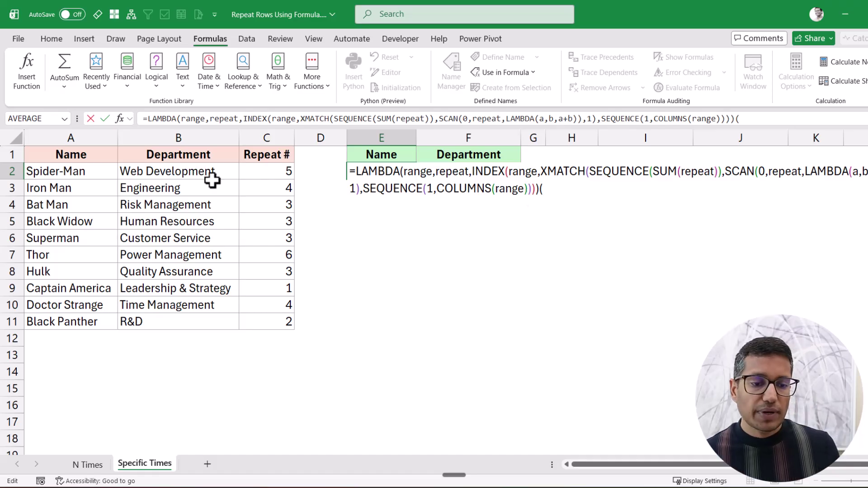
pyautogui.moveTo(91, 175); pyautogui.dragTo(156, 320)
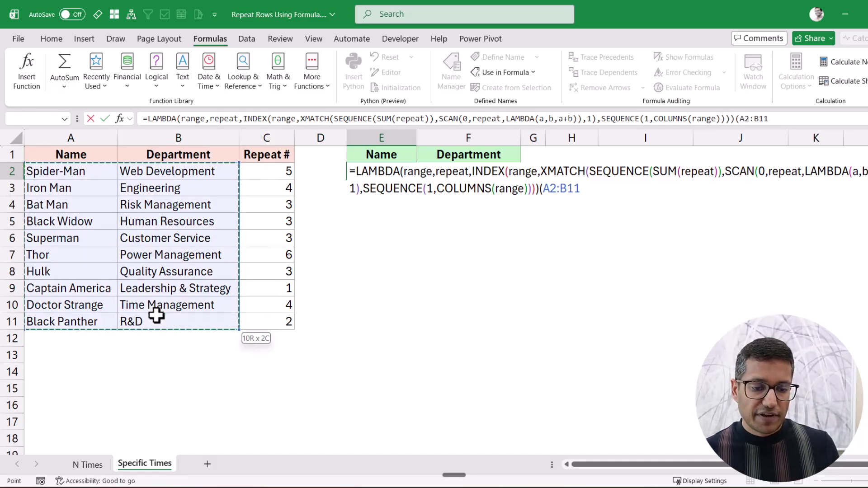
pyautogui.write(',')
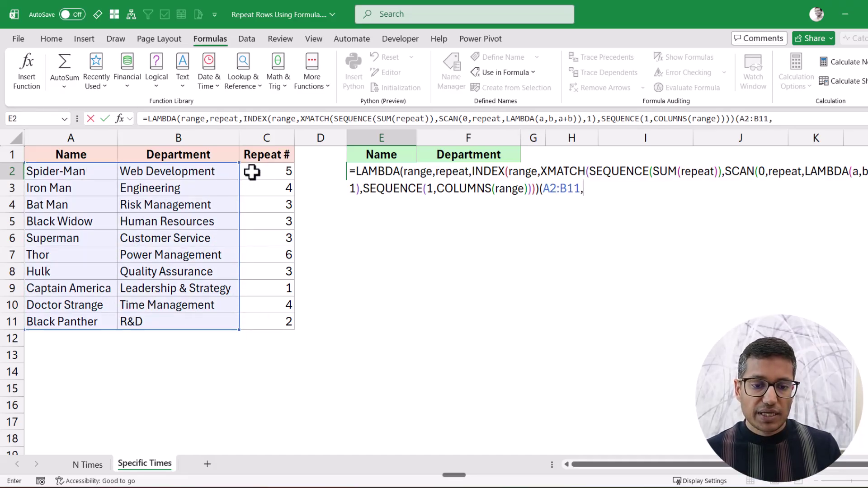
pyautogui.moveTo(251, 170); pyautogui.dragTo(265, 320)
pyautogui.write(')')
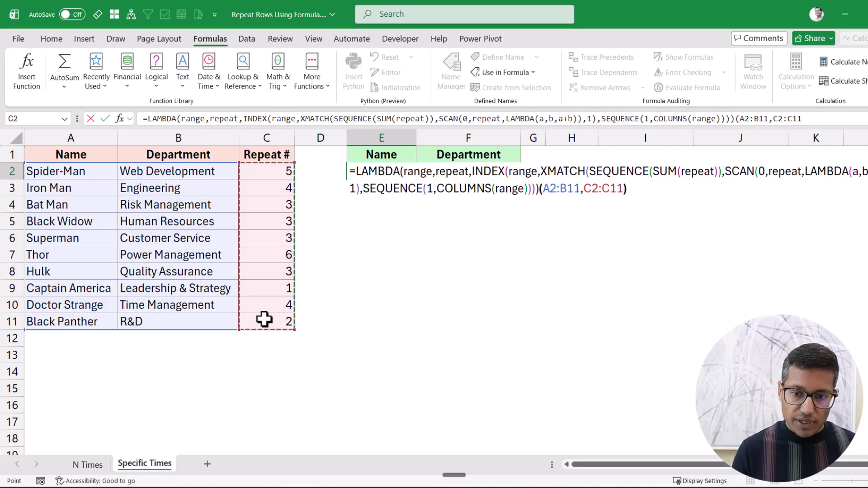
pyautogui.press('Return')
pyautogui.press('Up')
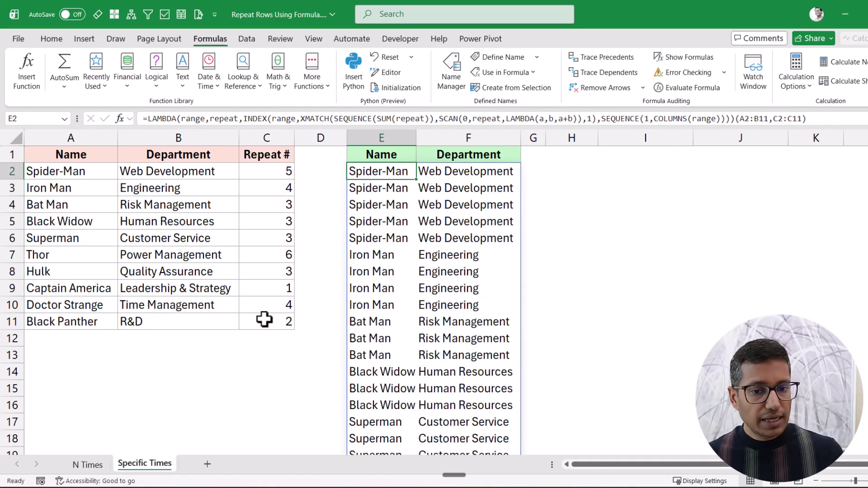
# Copy E2's LAMBDA definition, including the equals sign but without the trailing call arguments, and clear the cell.
pyautogui.press('F2')
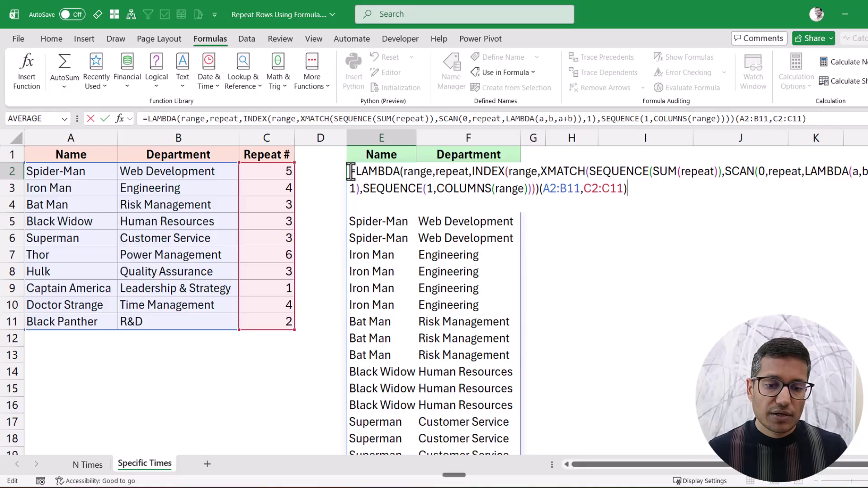
pyautogui.moveTo(350, 171); pyautogui.dragTo(539, 186)
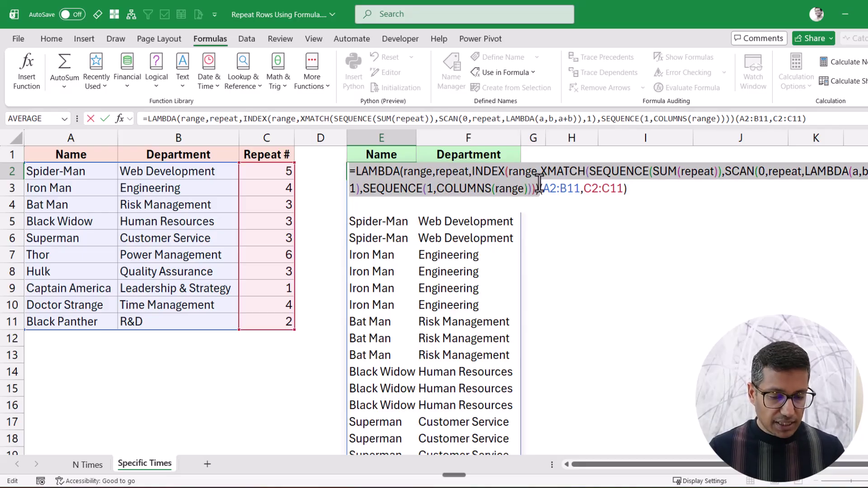
pyautogui.press('Escape')
pyautogui.press('Delete')
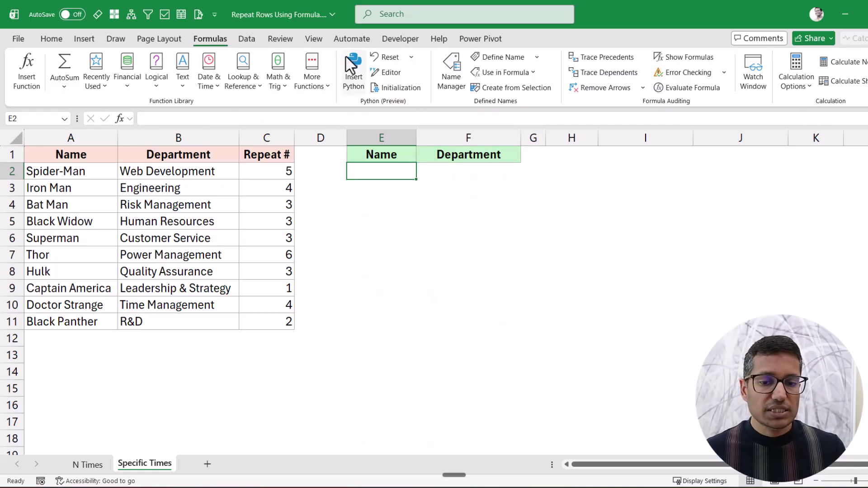
# Define a workbook-scoped name RepeatRows2 that refers to the copied LAMBDA formula.
pyautogui.click(447, 80)
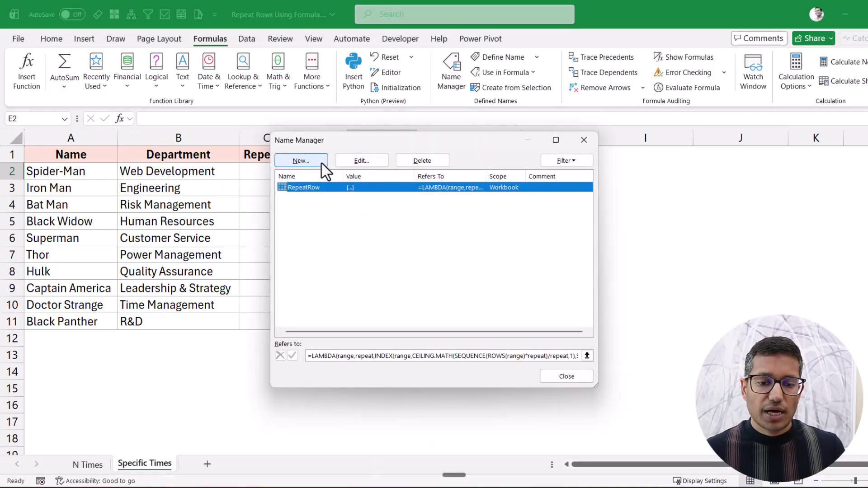
pyautogui.click(316, 162)
pyautogui.write('Repeat')
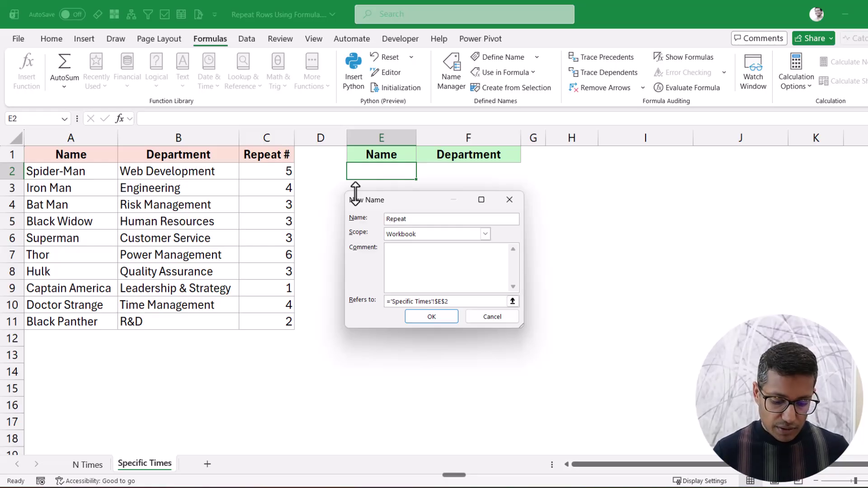
pyautogui.write('Rows2')
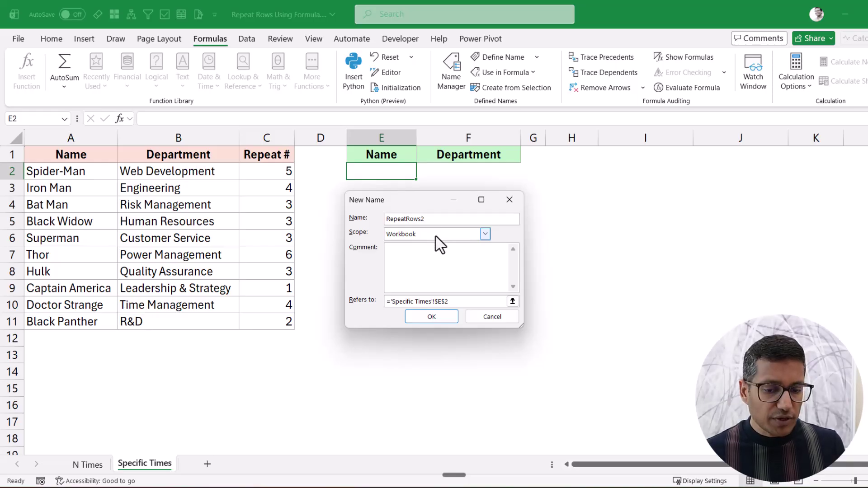
pyautogui.tripleClick(438, 302)
pyautogui.hotkey('ctrl', 'v')
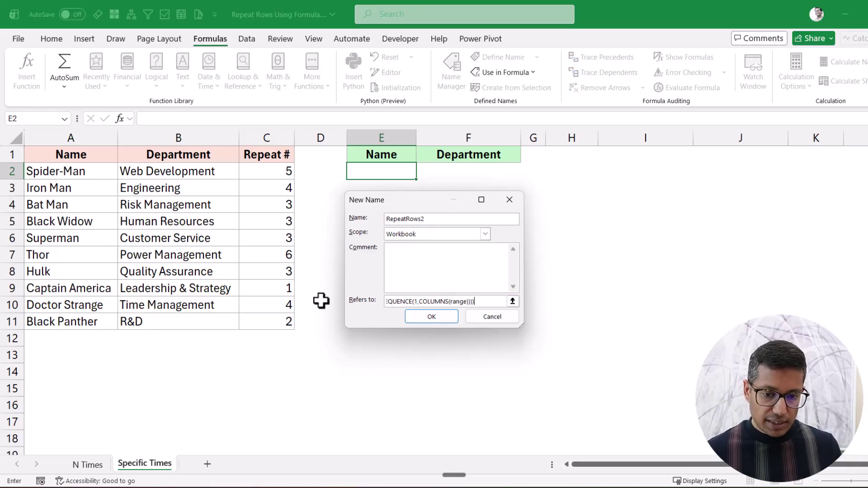
pyautogui.click(420, 319)
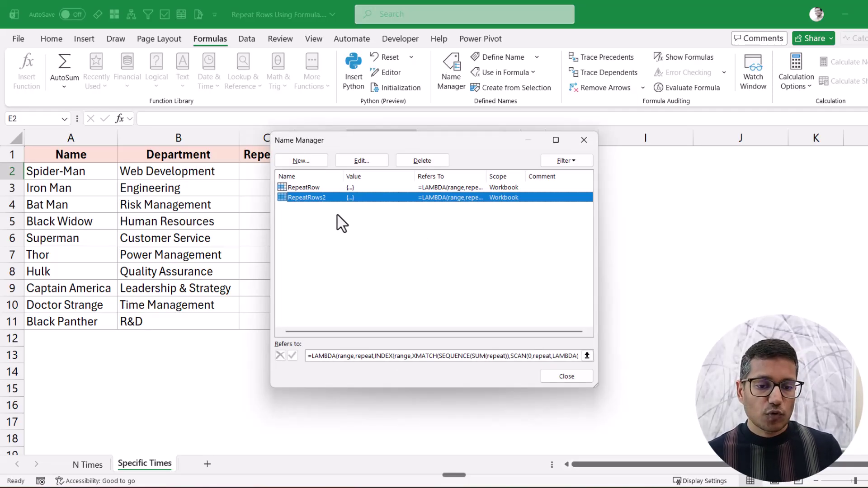
pyautogui.click(583, 139)
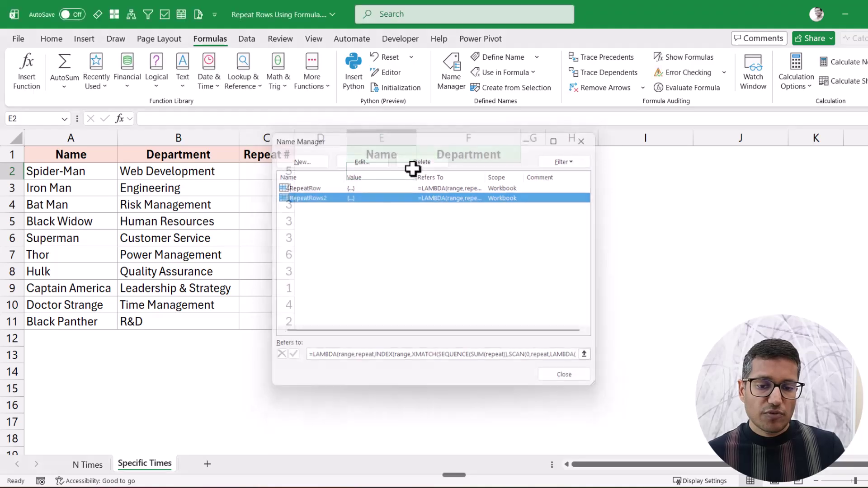
# Enter =RepeatRows2(A2:B11,C2:C11) in E2 to repeat each row by its own count.
pyautogui.write('=rep')
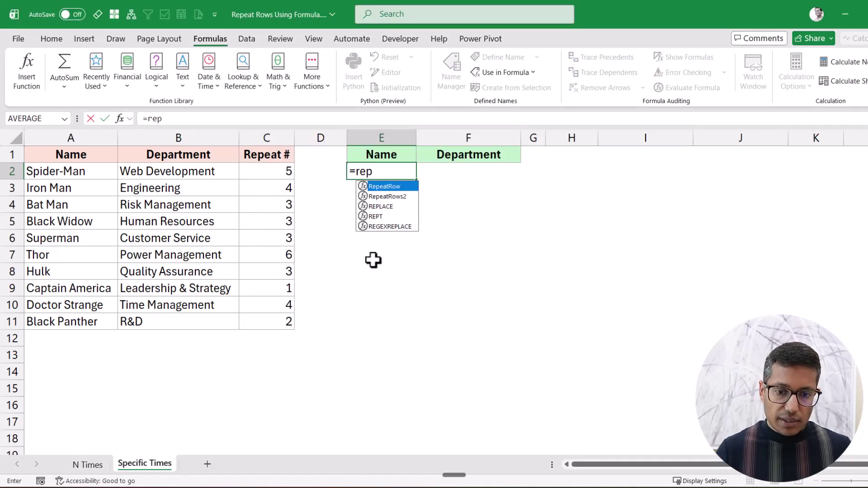
pyautogui.press('Down')
pyautogui.press('Tab')
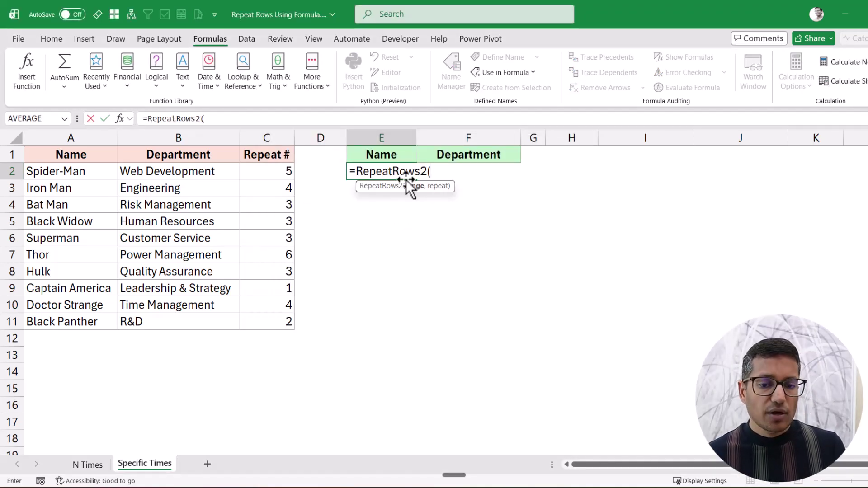
pyautogui.moveTo(101, 174); pyautogui.dragTo(156, 320)
pyautogui.write(',')
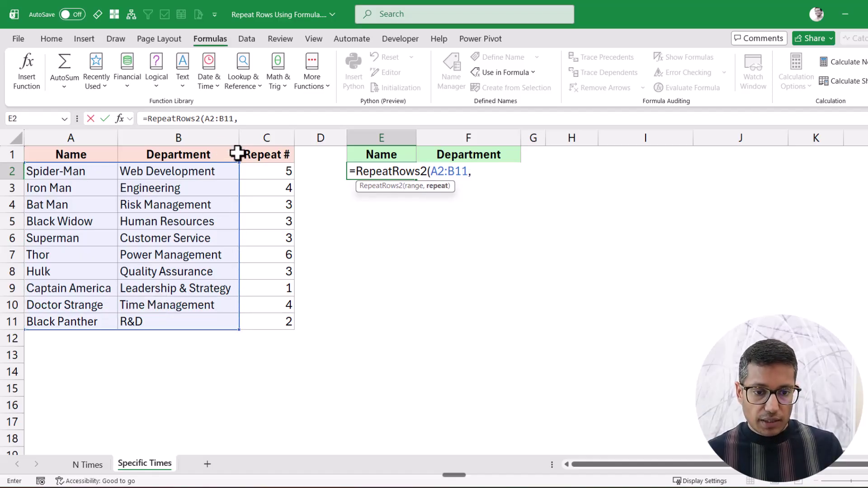
pyautogui.click(256, 173)
pyautogui.moveTo(260, 190); pyautogui.dragTo(262, 316)
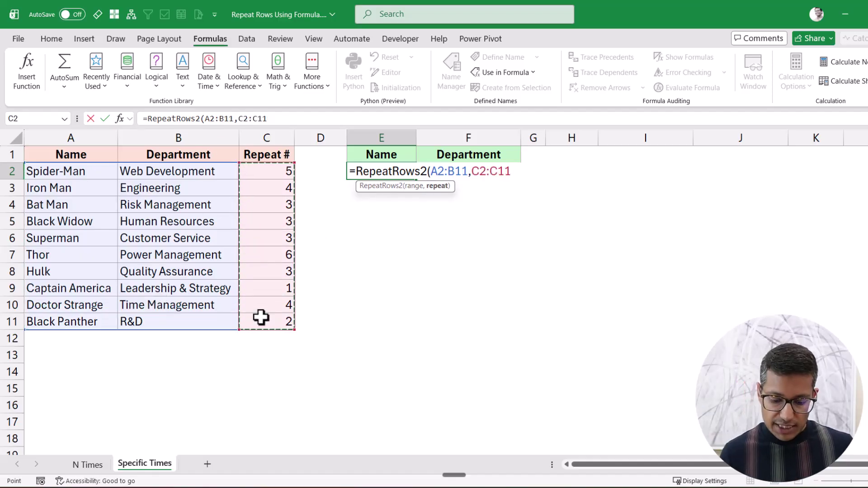
pyautogui.write(')')
pyautogui.press('Return')
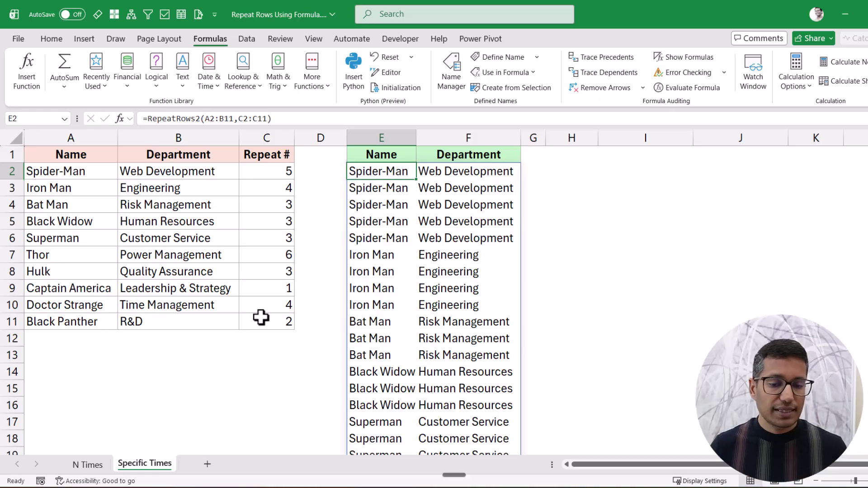